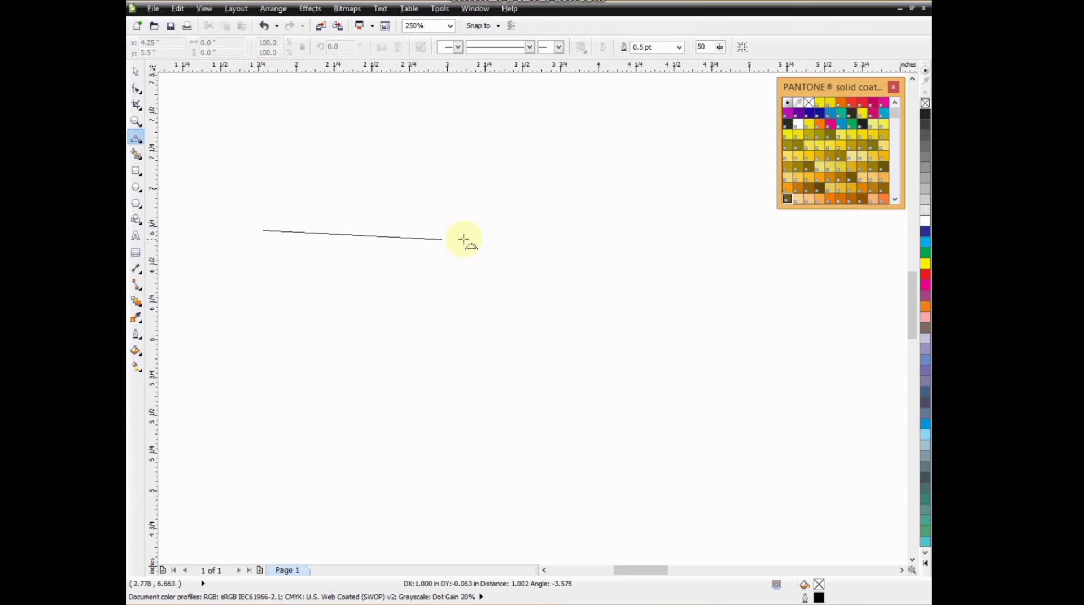
# - Draw the lens's top edge as a gently bowed 3-point curve about 1.68 inches wide, sloping down to the right
pyautogui.click(517, 250)
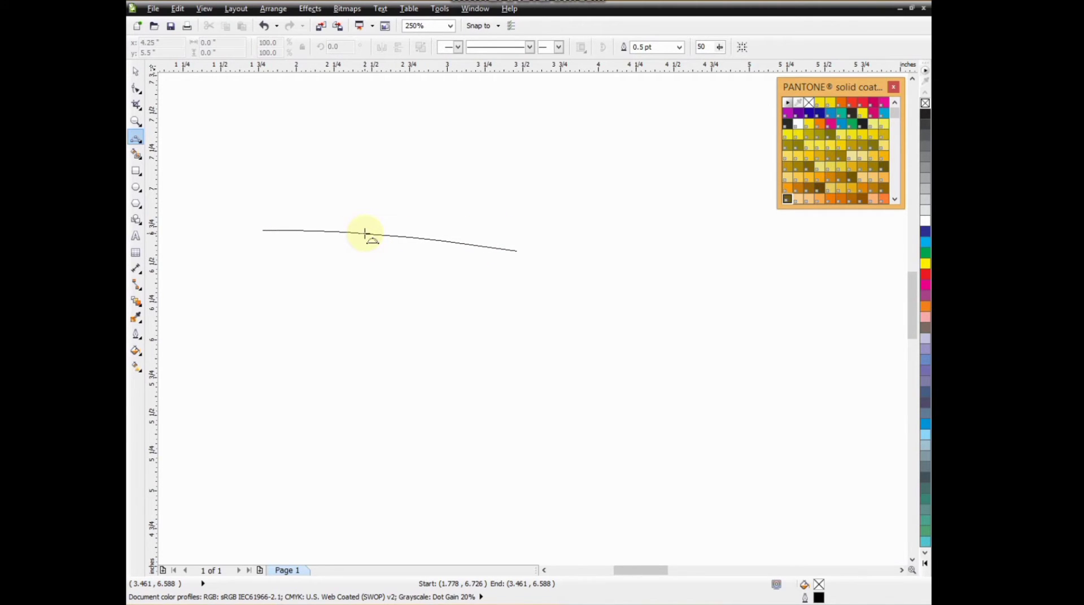
pyautogui.click(366, 233)
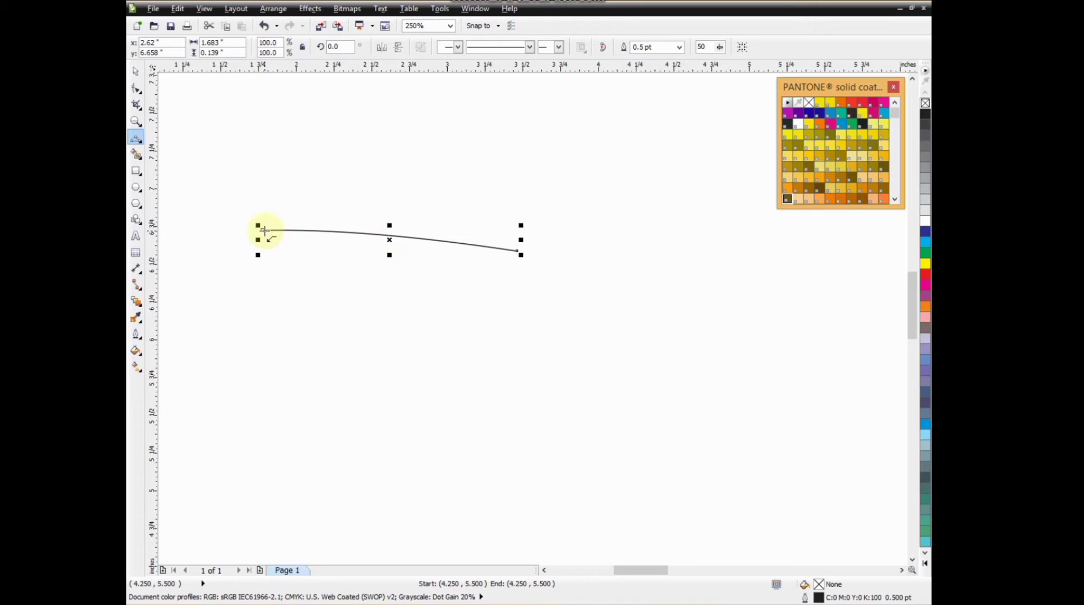
pyautogui.moveTo(263, 243); pyautogui.dragTo(270, 264)
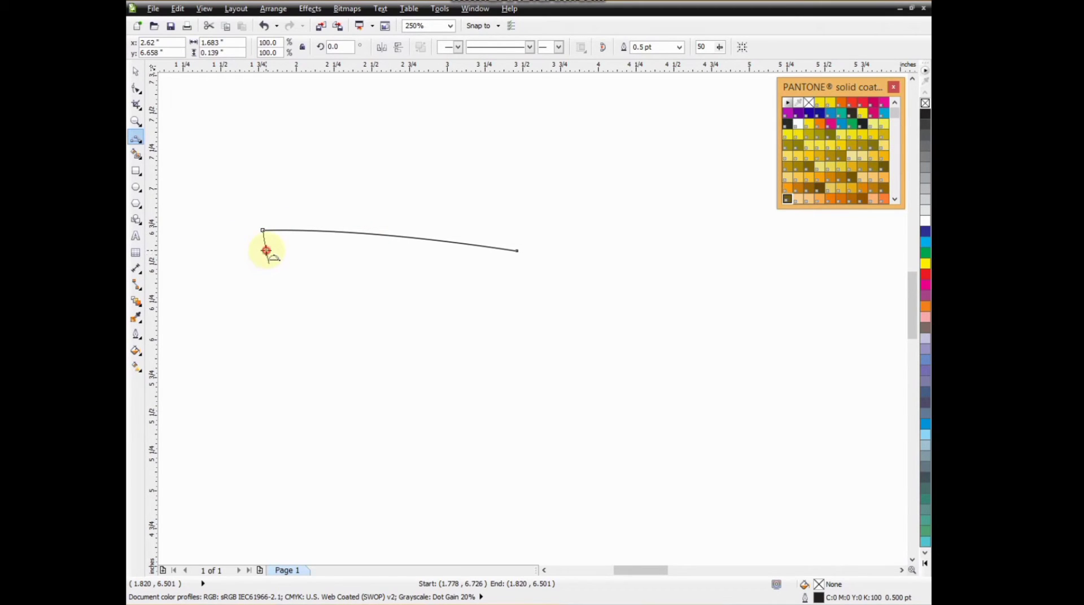
pyautogui.click(270, 265)
pyautogui.hotkey('ctrl', 'z')
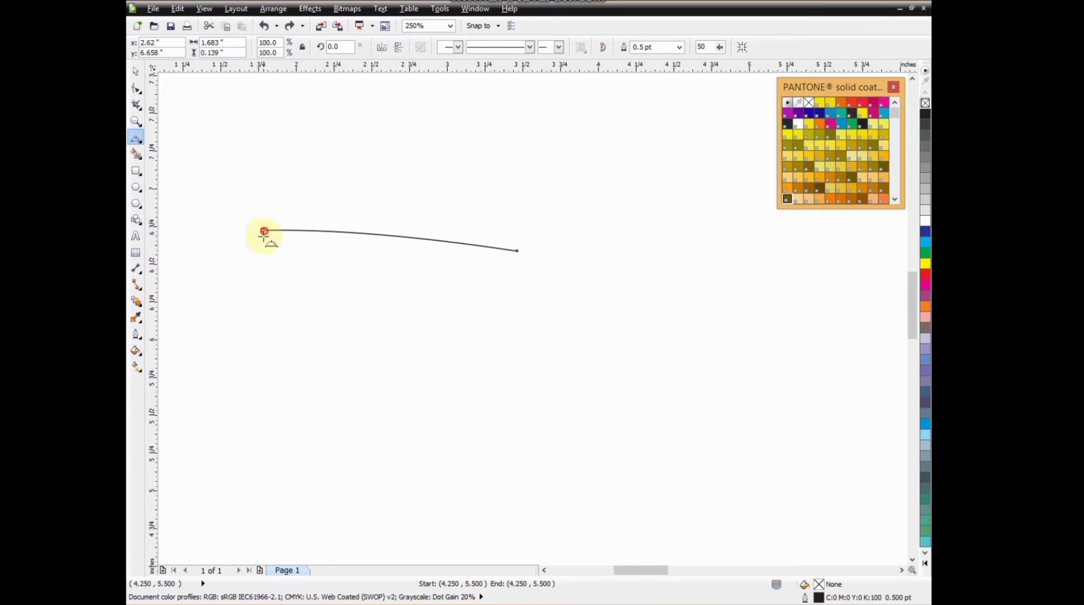
# - Continue from the top edge's left end with a short vertical line and a curved side sweeping down to the lens bottom
pyautogui.moveTo(264, 232); pyautogui.dragTo(260, 256)
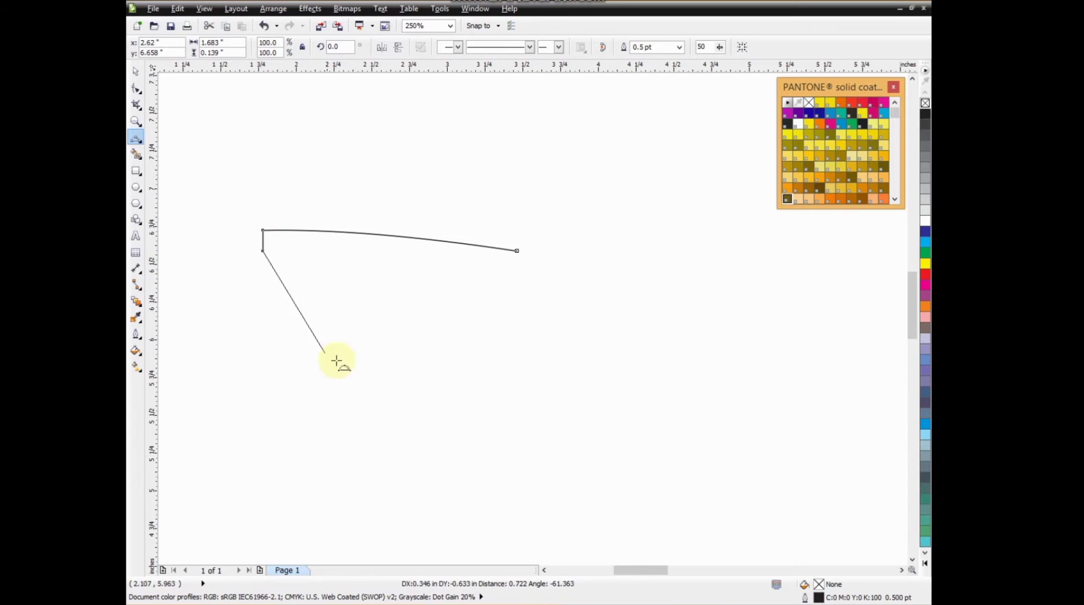
pyautogui.click(346, 394)
pyautogui.moveTo(299, 371); pyautogui.dragTo(287, 368)
pyautogui.click(346, 393)
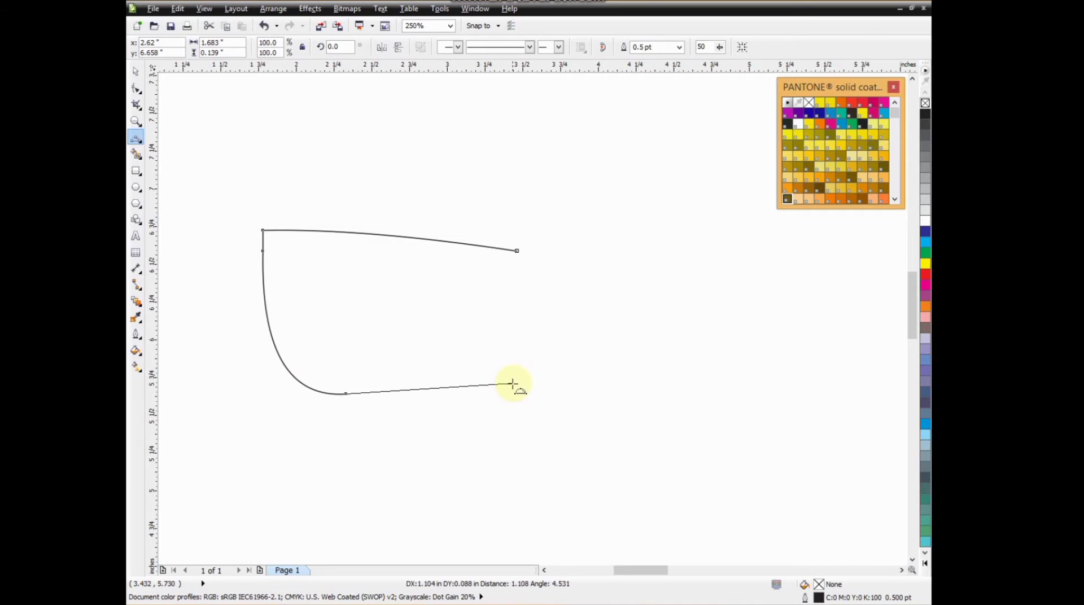
# - Draw the curved bottom edge of the lens and a curve rising along its right side, leaving a gap below the top edge
pyautogui.moveTo(514, 383); pyautogui.dragTo(452, 395)
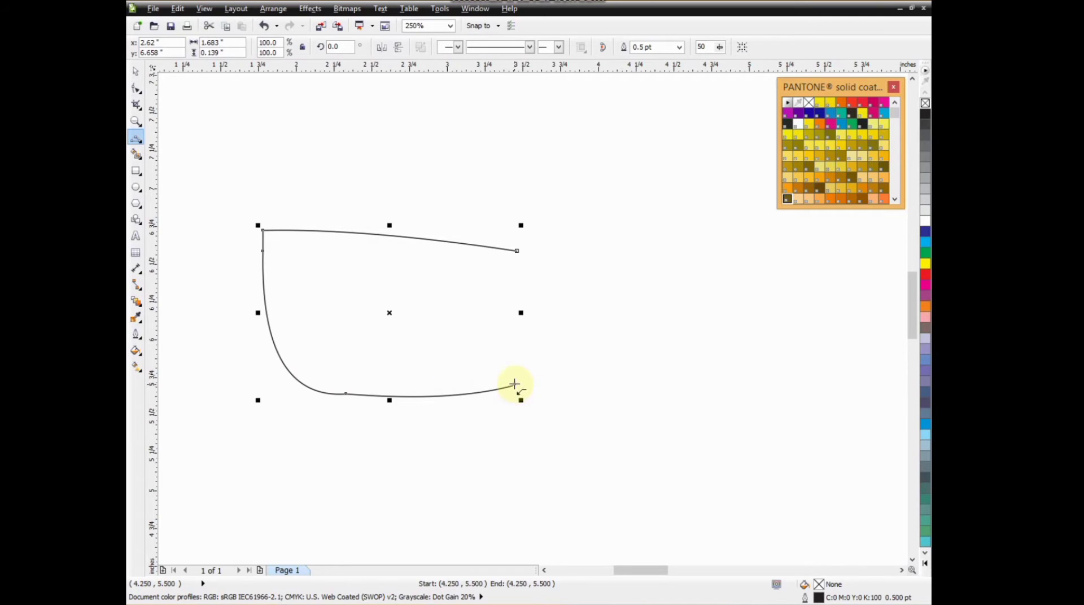
pyautogui.click(514, 384)
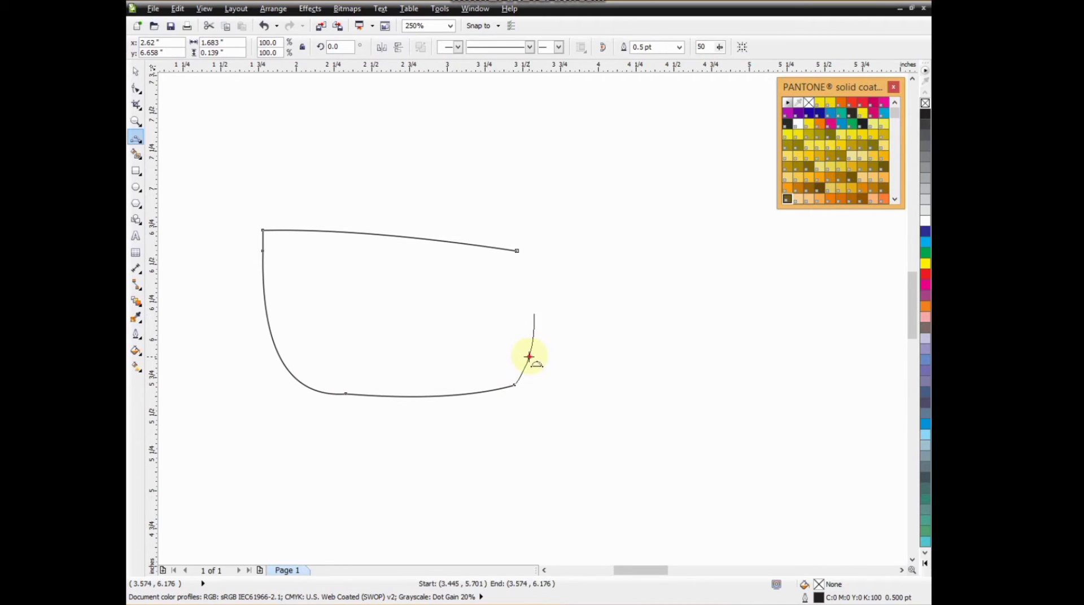
pyautogui.moveTo(529, 357); pyautogui.dragTo(484, 389)
# - Move the open right end beneath the top edge's end and round both bottom corners by adding nodes and deleting the corner nodes
pyautogui.press('F10')
pyautogui.moveTo(534, 319); pyautogui.dragTo(520, 317)
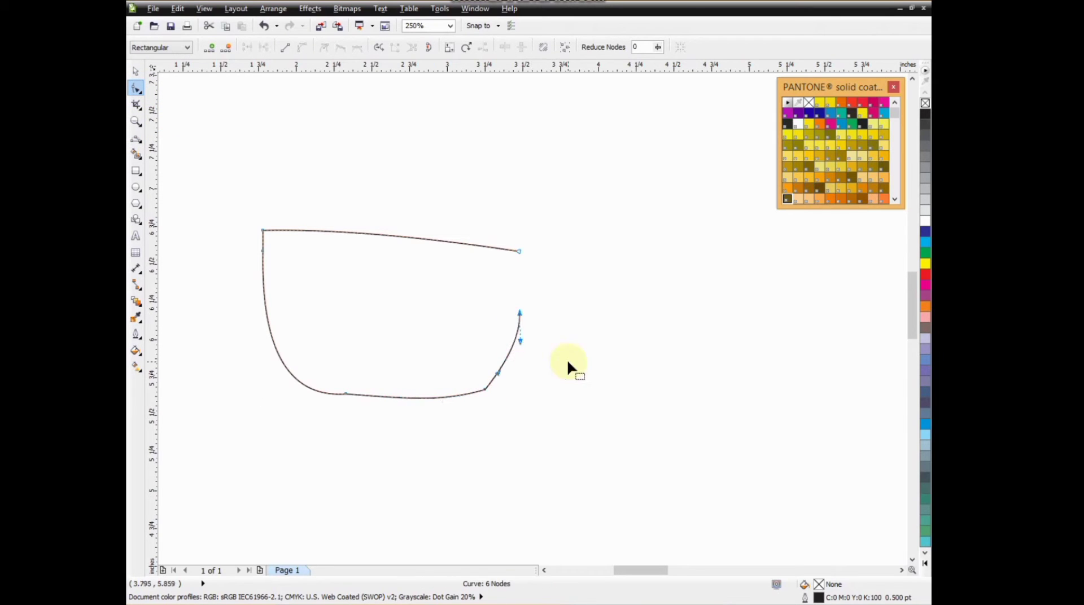
pyautogui.doubleClick(427, 397)
pyautogui.moveTo(471, 355); pyautogui.dragTo(526, 421)
pyautogui.press('Delete')
pyautogui.doubleClick(291, 371)
pyautogui.moveTo(303, 364)
pyautogui.mouseDown()
pyautogui.moveTo(373, 419)
pyautogui.moveTo(288, 367)
pyautogui.mouseUp()
pyautogui.press('Delete')
pyautogui.click(343, 356)
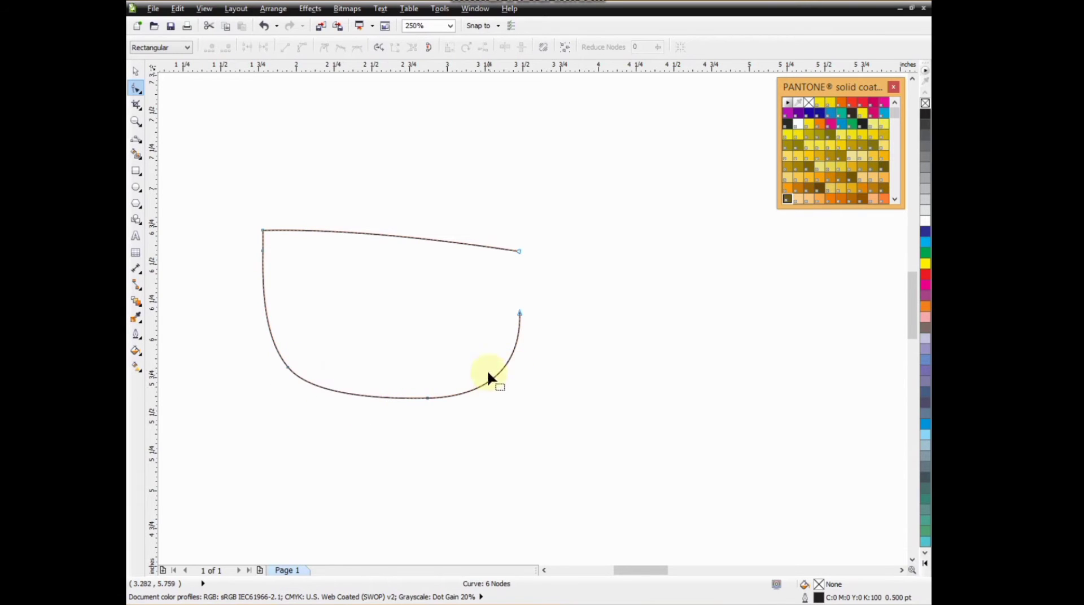
pyautogui.doubleClick(491, 381)
pyautogui.click(502, 390)
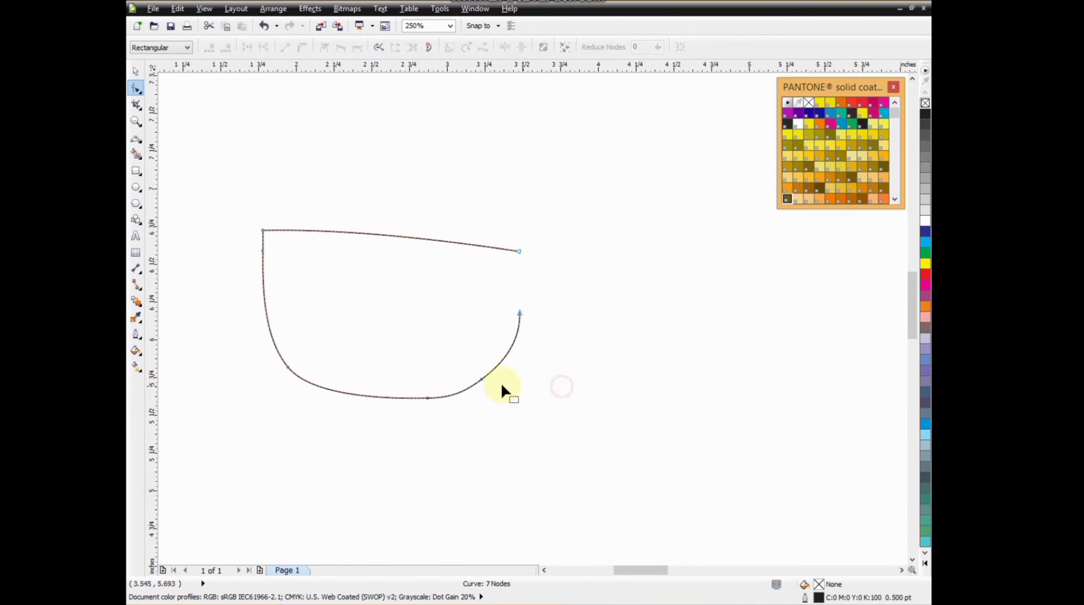
pyautogui.click(518, 312)
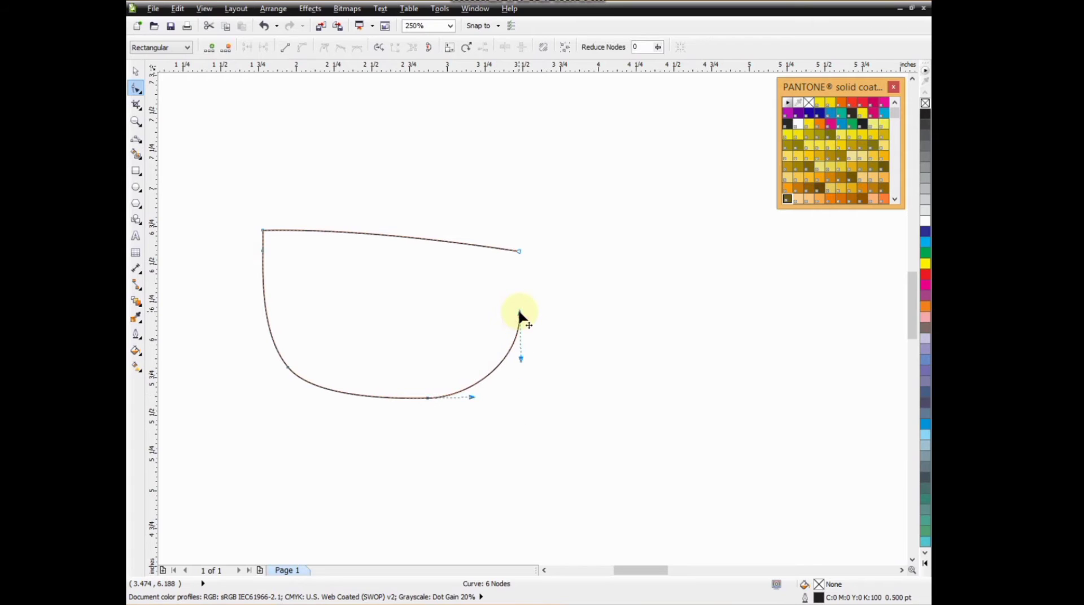
# - Draw a 3-point curve from the lens's open right end up to the middle of the nose bridge
pyautogui.click(136, 140)
pyautogui.click(137, 72)
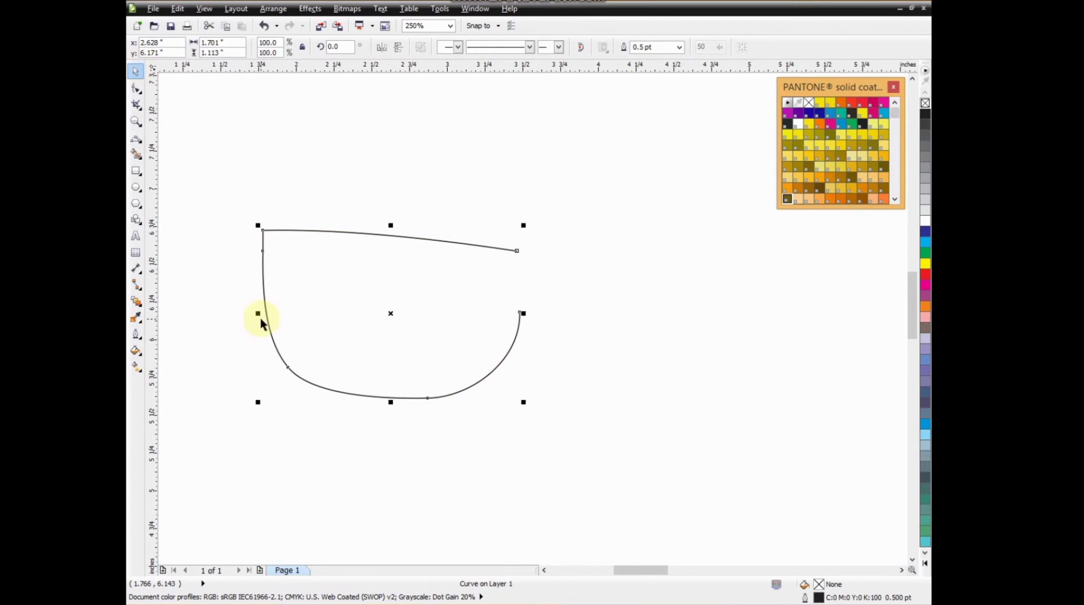
pyautogui.click(136, 138)
pyautogui.click(520, 312)
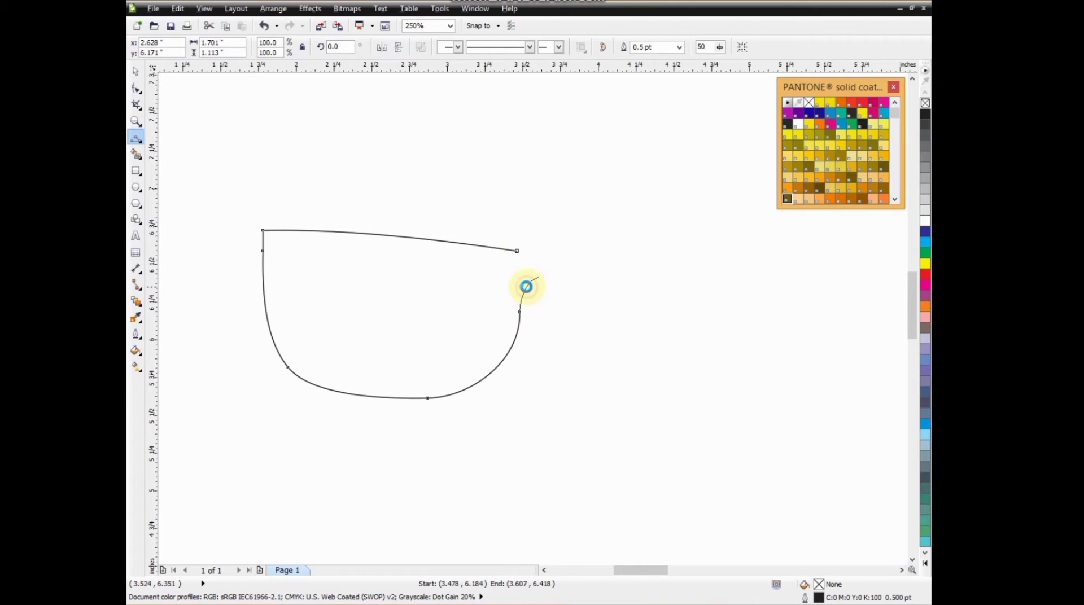
# - Create a horizontally mirrored copy of the half frame on its right side and combine both halves into one curve
pyautogui.moveTo(260, 313); pyautogui.dragTo(599, 347)
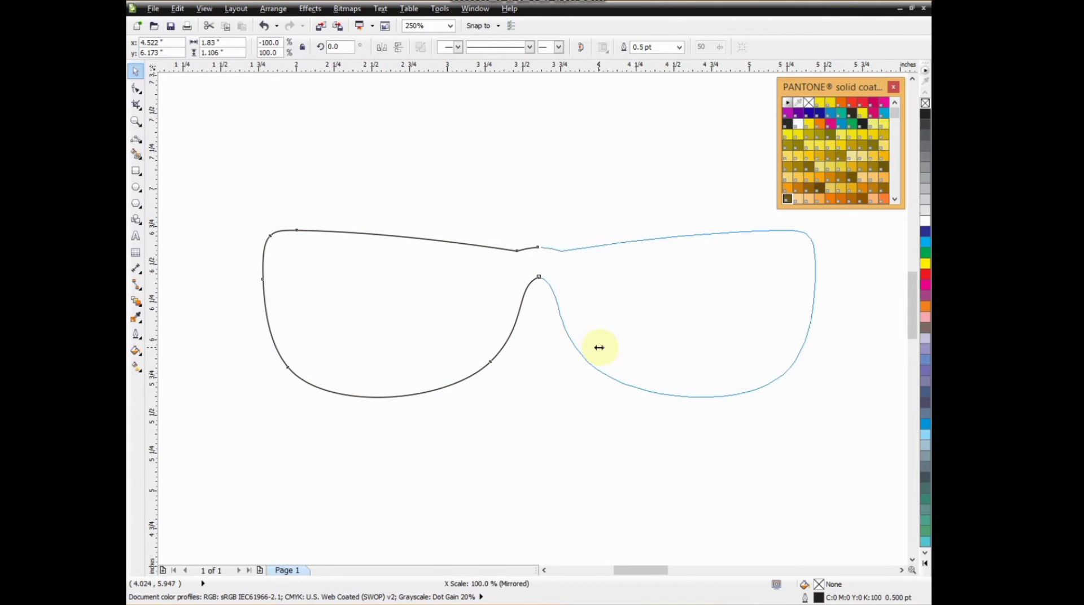
pyautogui.rightClick(600, 346)
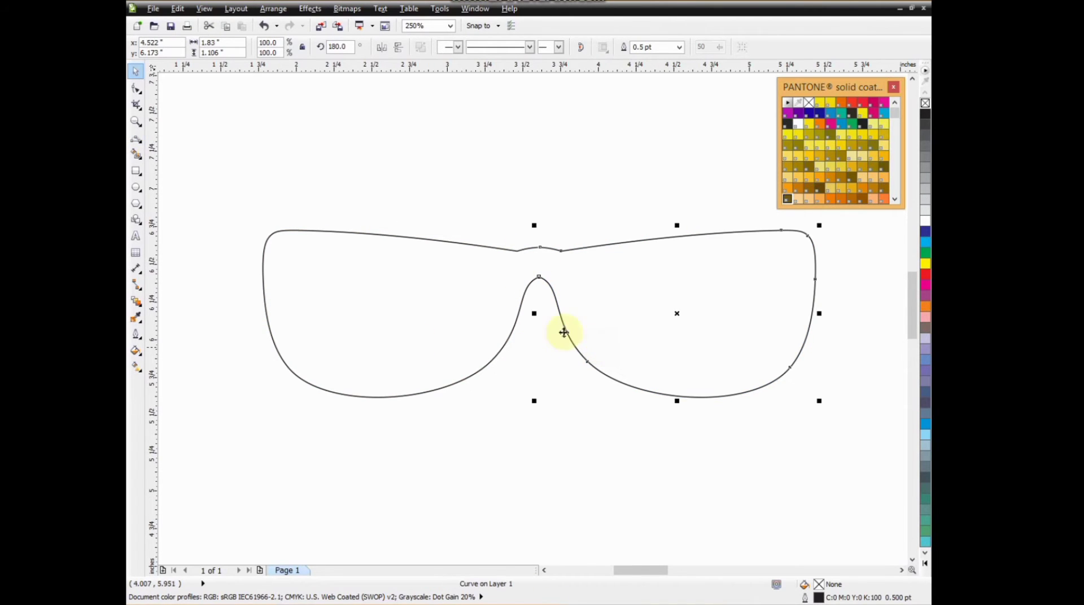
pyautogui.keyDown('shift'); pyautogui.click(452, 242); pyautogui.keyUp('shift')
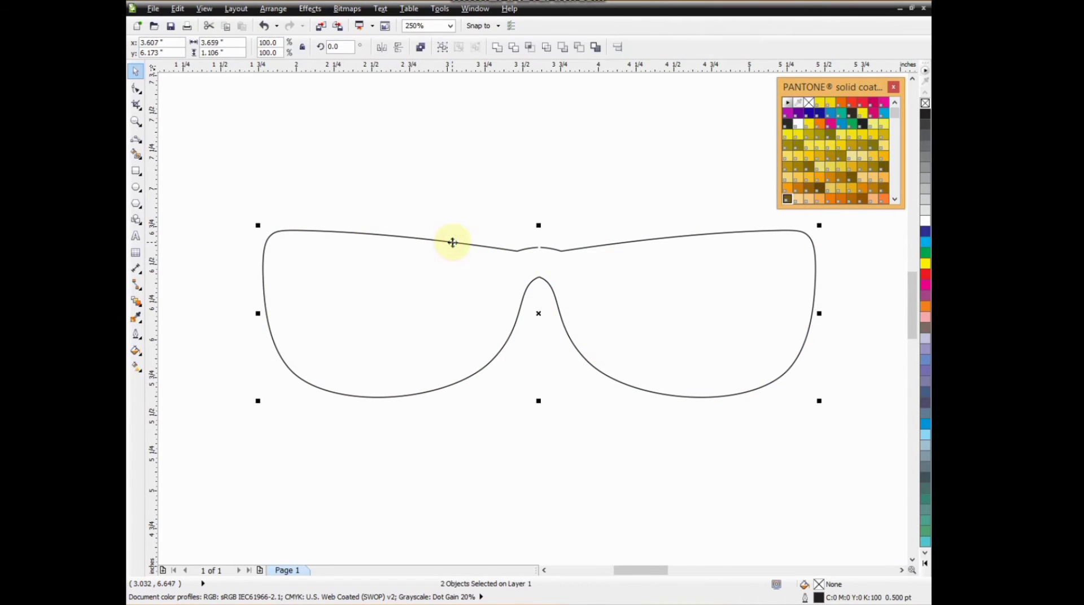
pyautogui.click(420, 49)
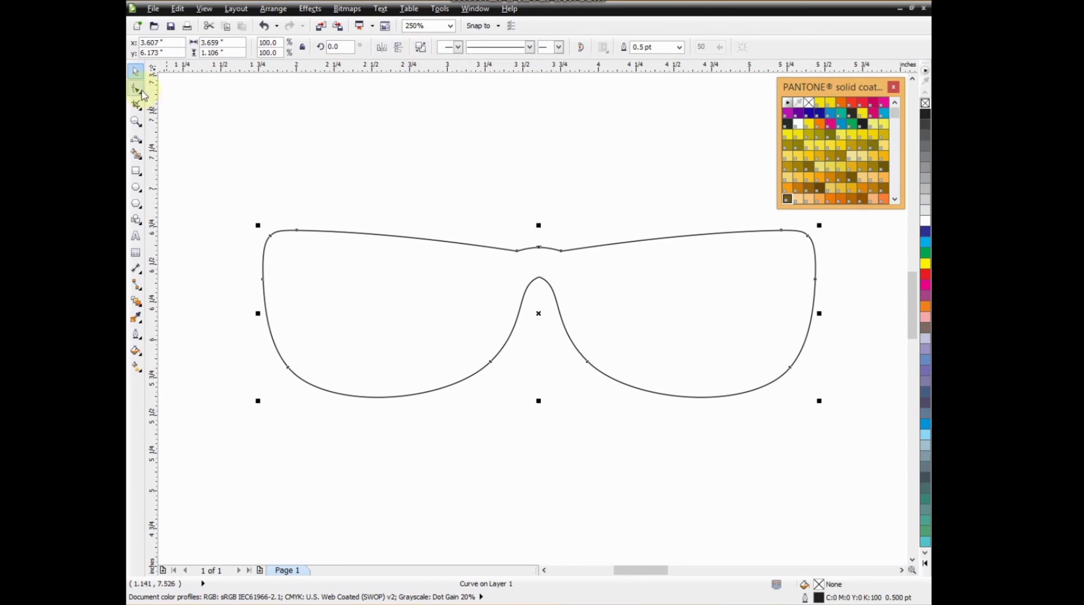
# - Join the two open end nodes at the top of the nose bridge to close the gap
pyautogui.click(137, 88)
pyautogui.scroll(2, 538, 255)
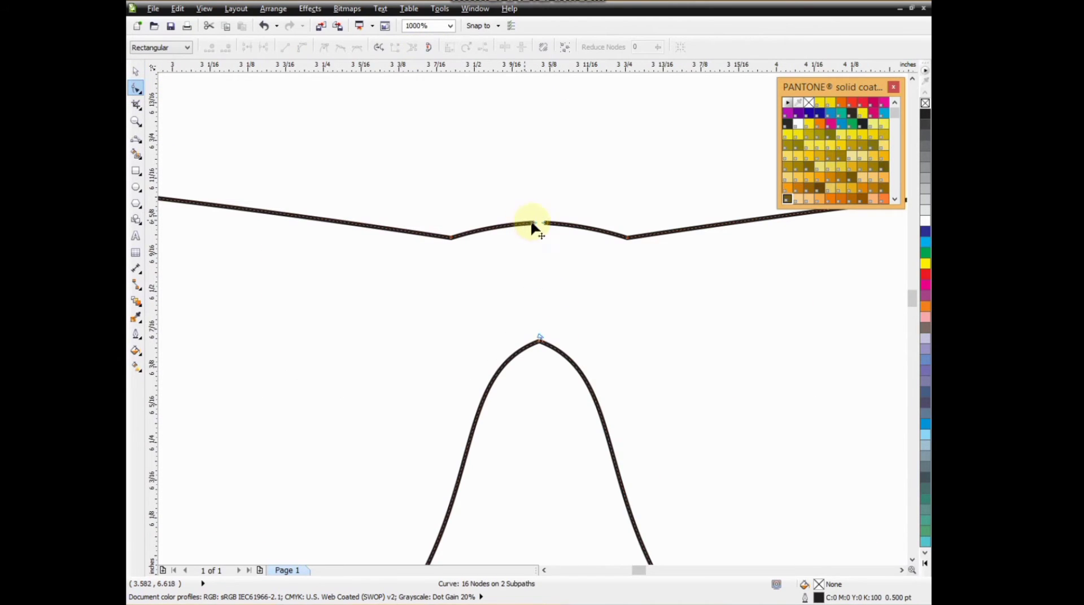
pyautogui.scroll(2, 546, 222)
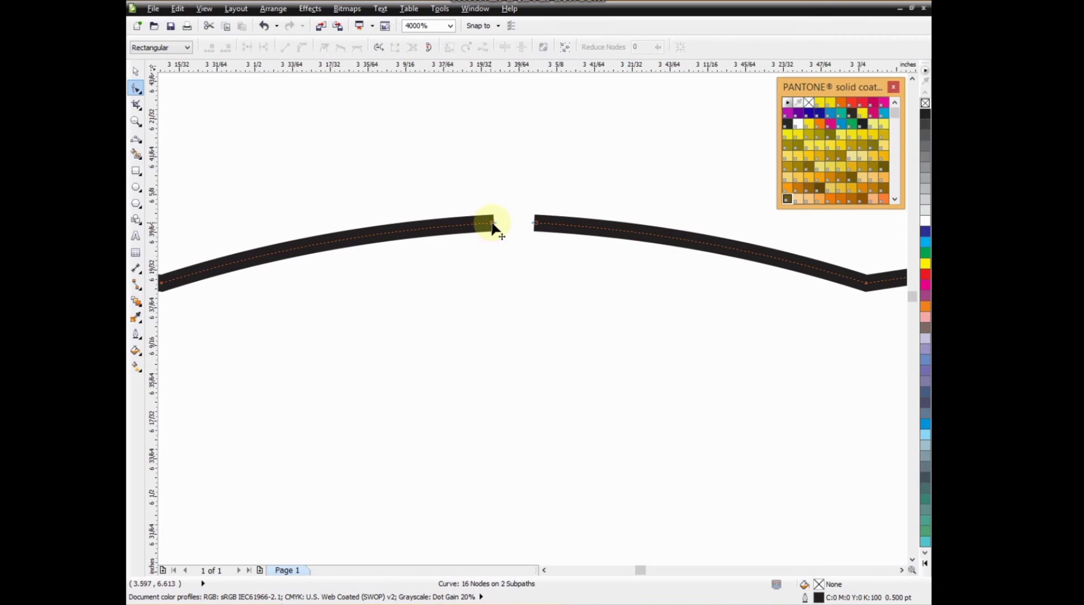
pyautogui.moveTo(493, 223); pyautogui.dragTo(531, 227)
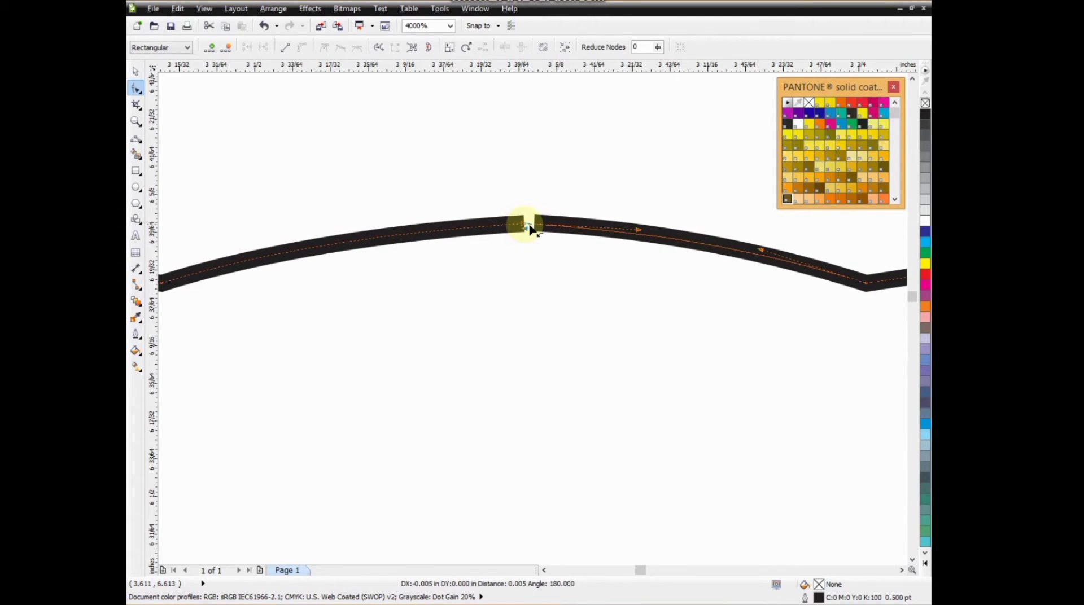
pyautogui.click(531, 257)
pyautogui.scroll(-3, 532, 257)
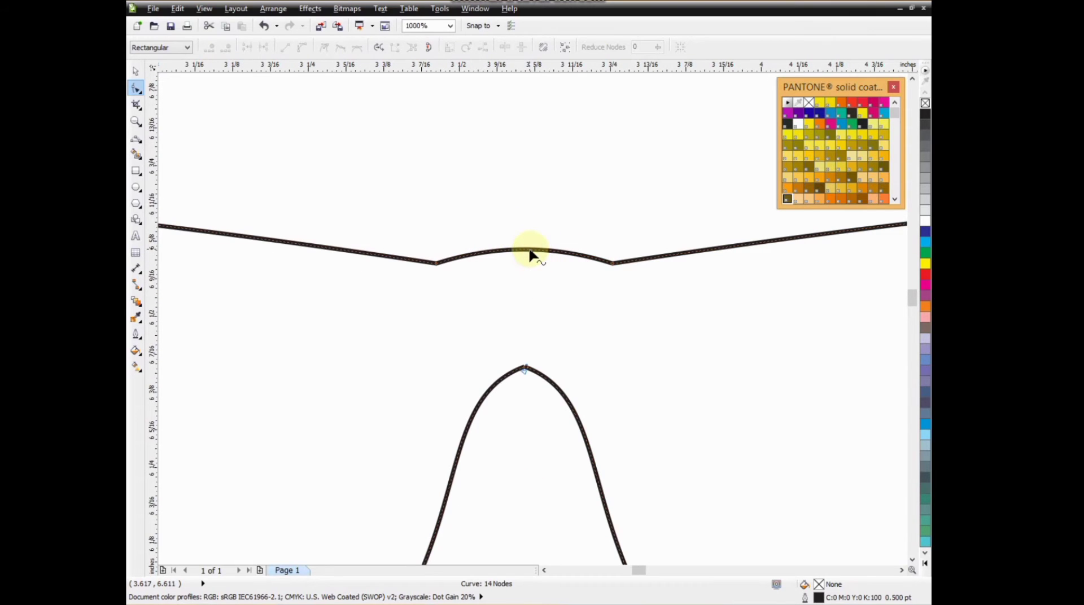
# - Join the two end nodes at the peak of the nose arch so the glasses outline is closed
pyautogui.click(526, 370)
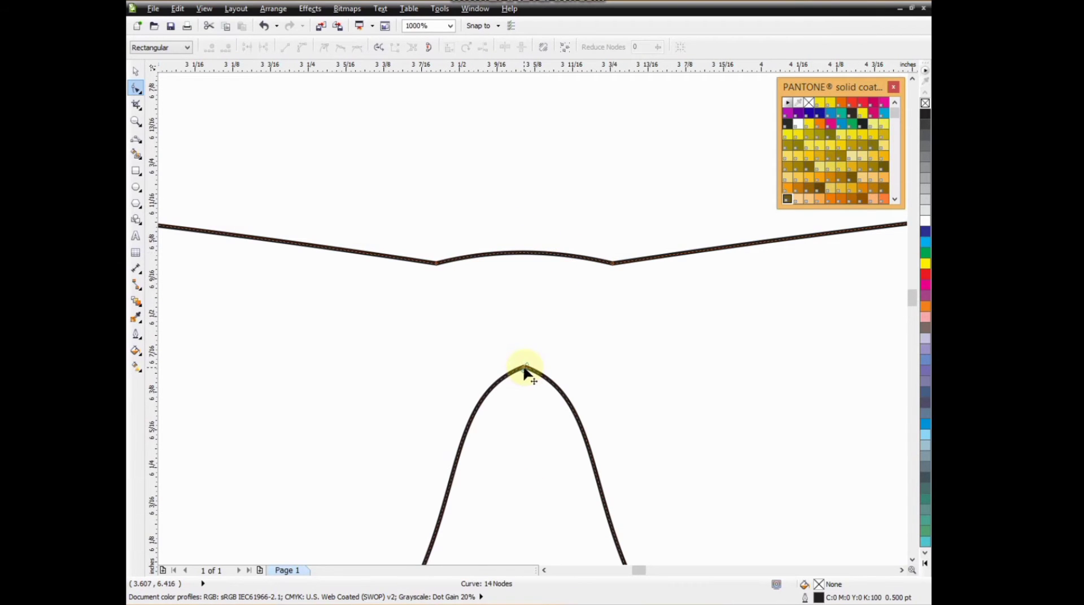
pyautogui.moveTo(525, 368); pyautogui.dragTo(520, 377)
pyautogui.click(518, 403)
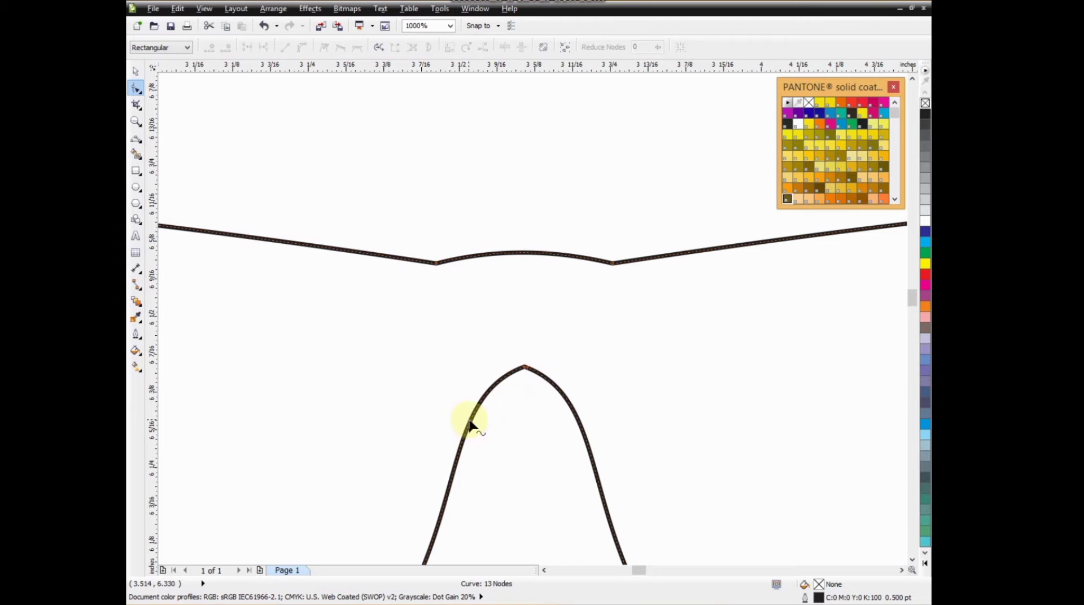
# - Round the nose arch by adding nodes on its sides and deleting the pointed peak node, and deselect the outline
pyautogui.doubleClick(578, 419)
pyautogui.moveTo(559, 343); pyautogui.dragTo(496, 374)
pyautogui.press('Delete')
pyautogui.scroll(-2, 494, 395)
pyautogui.scroll(-1, 490, 393)
pyautogui.scroll(1, 545, 428)
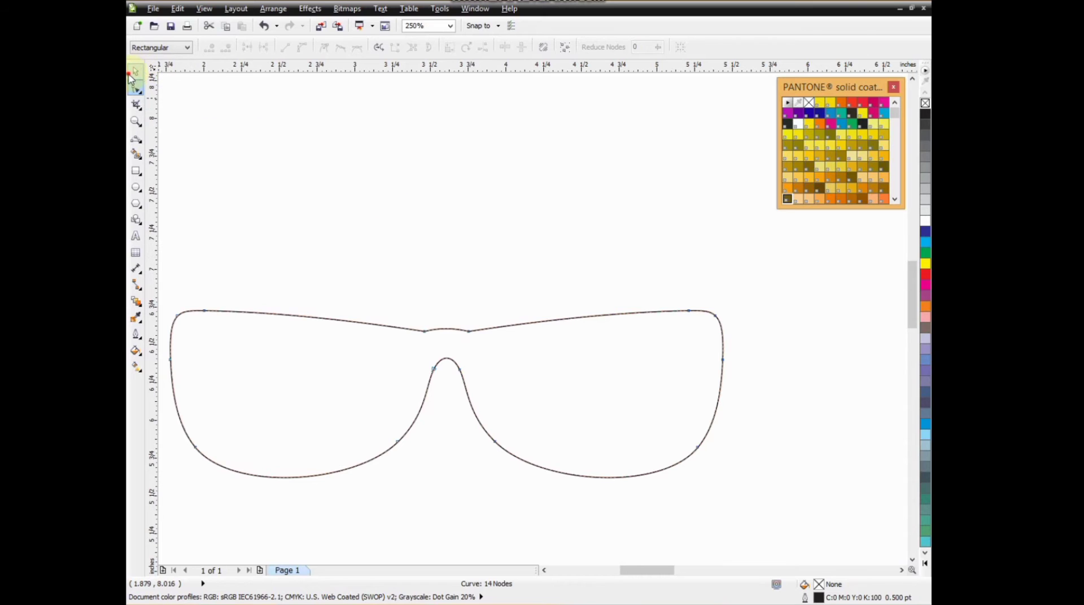
pyautogui.click(129, 74)
pyautogui.click(420, 218)
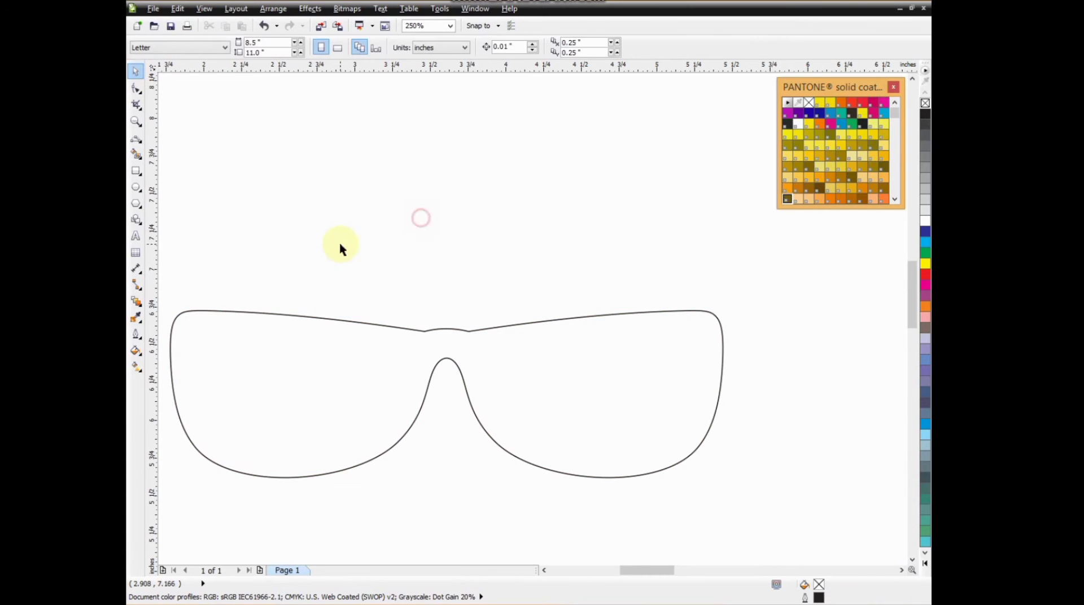
# - Set the glasses' outline width to 4 pt
pyautogui.click(344, 323)
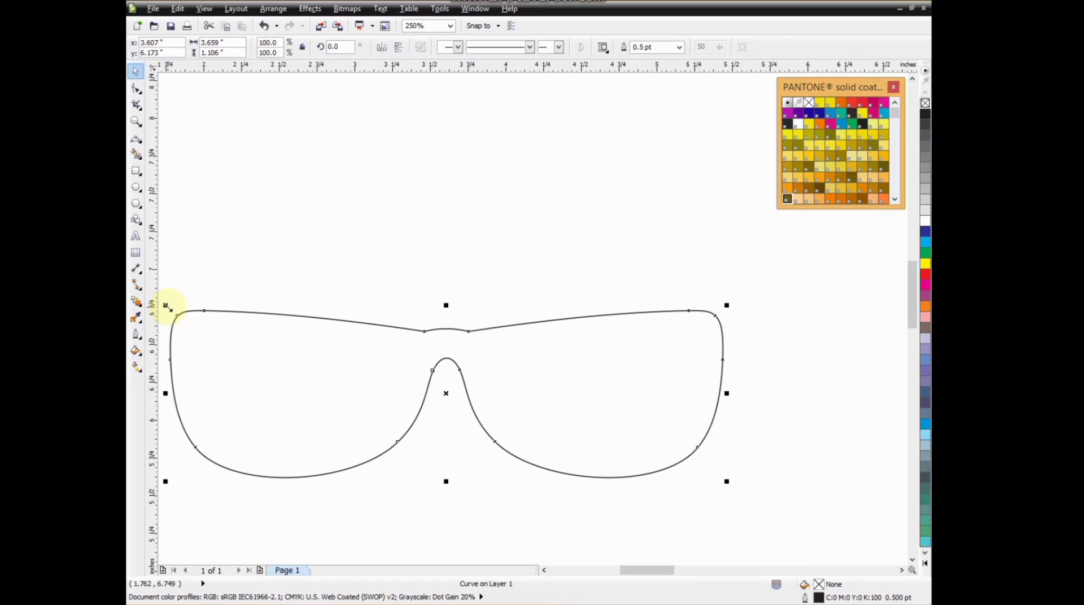
pyautogui.click(657, 49)
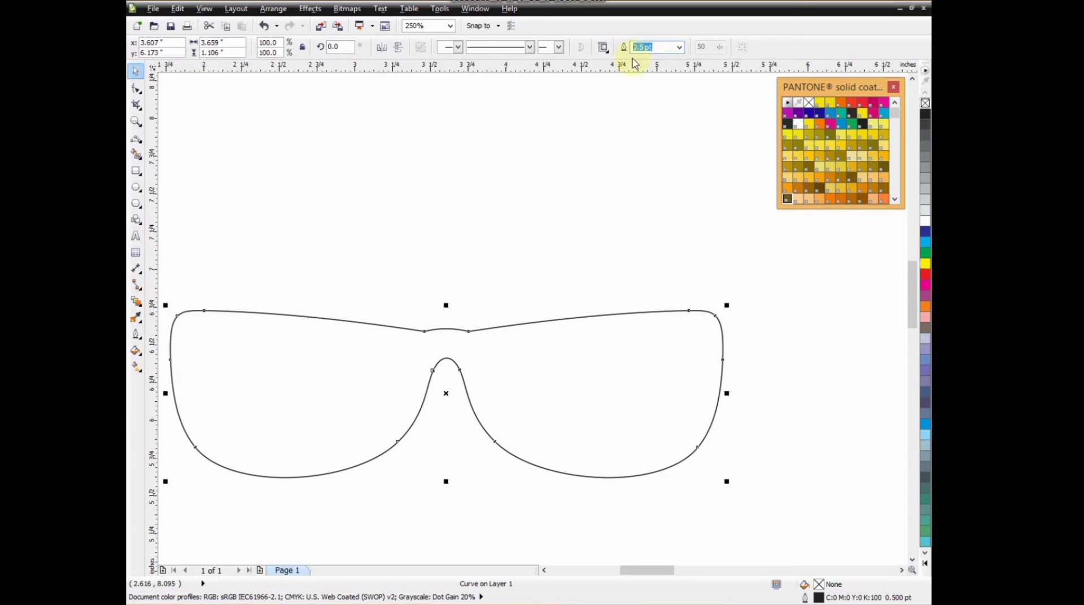
pyautogui.press('Return')
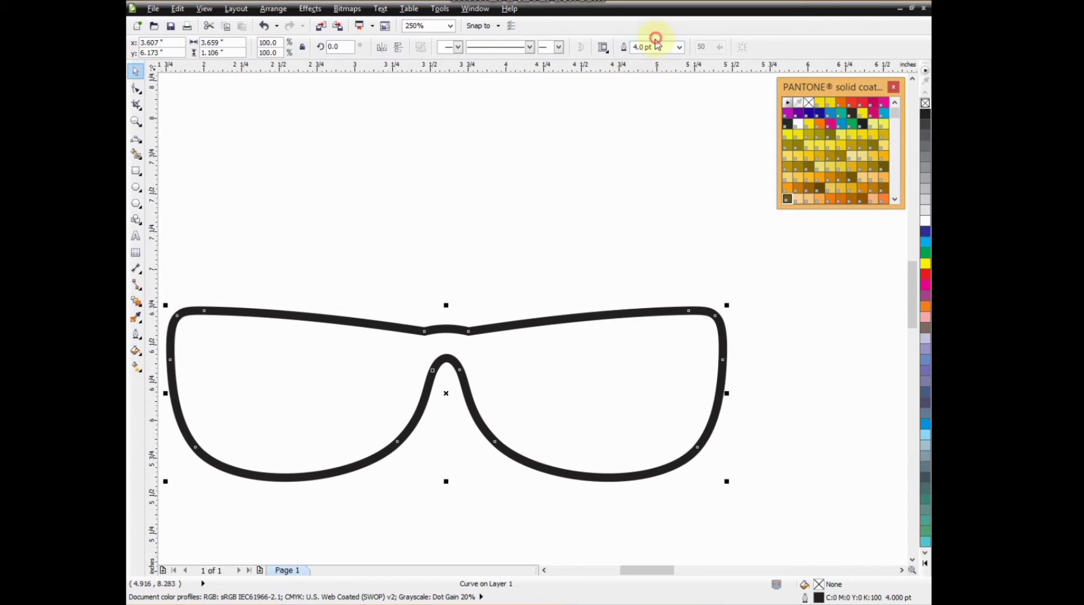
pyautogui.write('5')
pyautogui.press('Return')
pyautogui.scroll(-1, 457, 248)
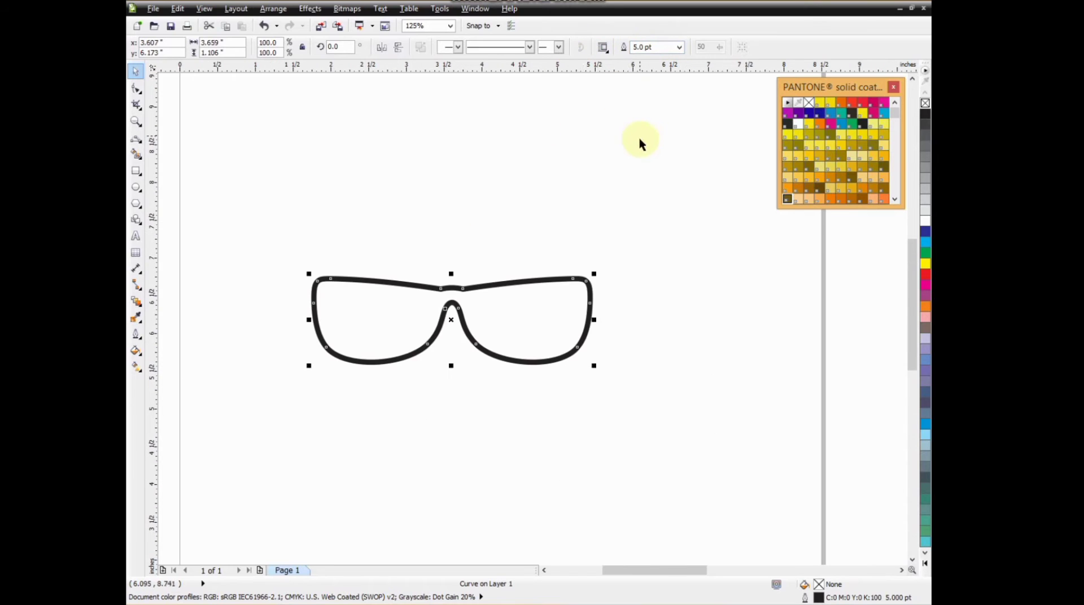
pyautogui.hotkey('ctrl', 'z')
# - Enlarge the glasses outline to about 5.29 by 1.87 inches
pyautogui.click(608, 229)
pyautogui.scroll(-1, 482, 310)
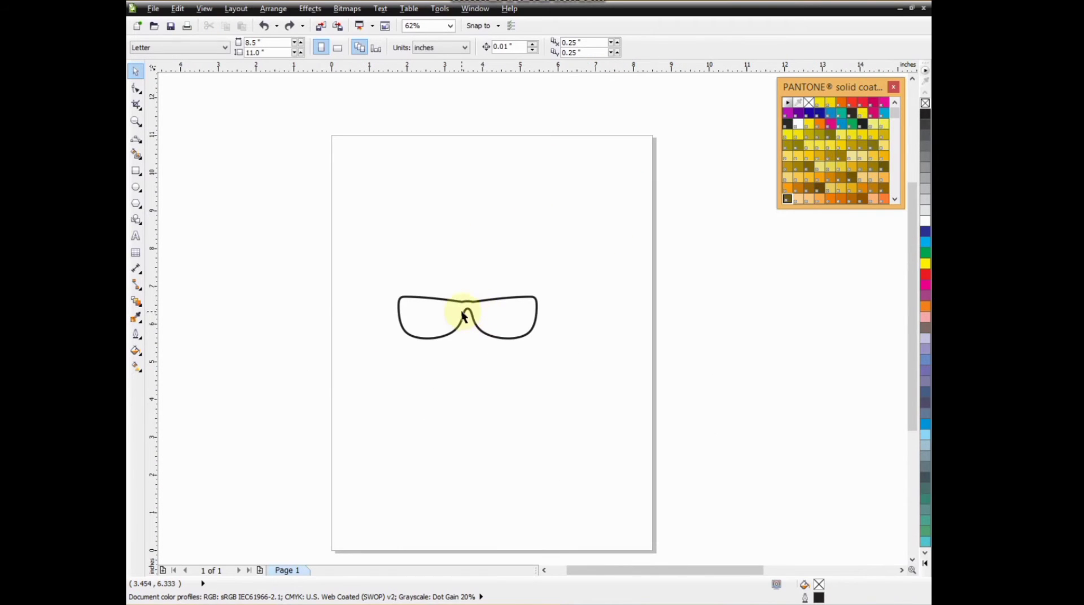
pyautogui.scroll(-1, 462, 311)
pyautogui.scroll(1, 462, 311)
pyautogui.click(474, 302)
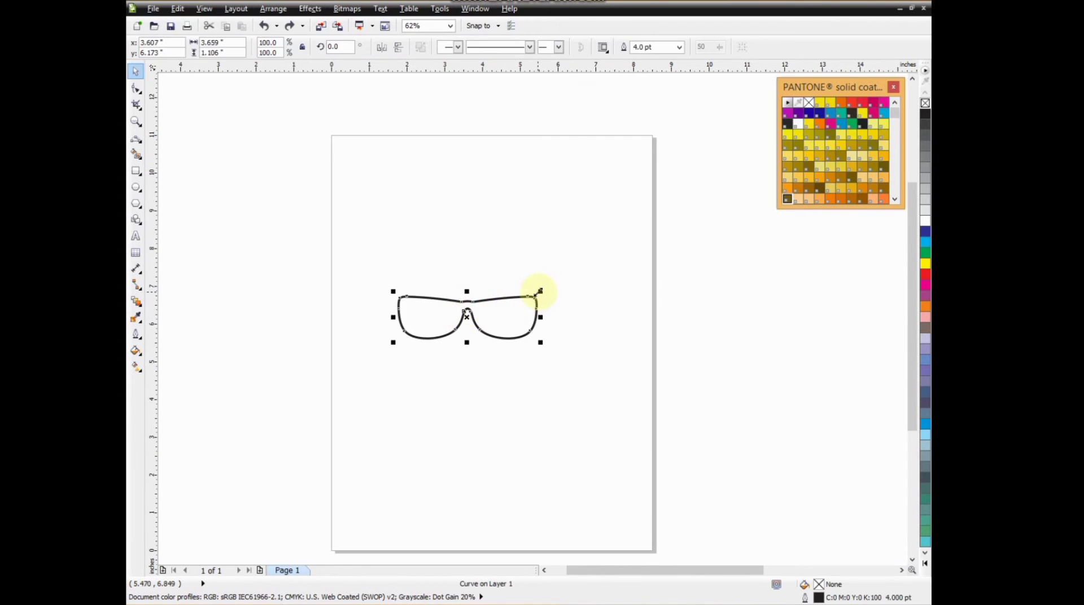
pyautogui.moveTo(539, 291); pyautogui.dragTo(485, 282)
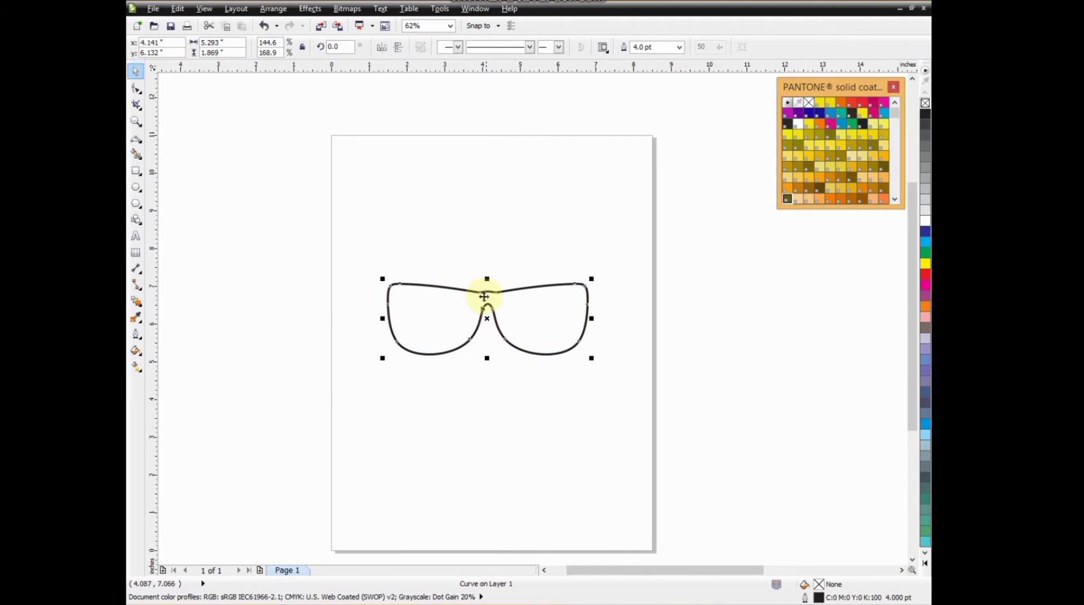
# - Bring the beach photo onto the page, shrink it and place it over the glasses outline
pyautogui.scroll(-1, 484, 290)
pyautogui.click(655, 340)
pyautogui.click(821, 319)
pyautogui.moveTo(822, 319); pyautogui.dragTo(484, 232)
pyautogui.scroll(1, 536, 250)
pyautogui.moveTo(603, 113); pyautogui.dragTo(539, 153)
pyautogui.moveTo(494, 206); pyautogui.dragTo(487, 338)
# - Align the beach photo with the glasses and scale it proportionally to about 5.33 by 3.33 inches so it matches their width
pyautogui.scroll(1, 448, 348)
pyautogui.moveTo(443, 288); pyautogui.dragTo(449, 304)
pyautogui.moveTo(619, 226); pyautogui.dragTo(602, 239)
pyautogui.moveTo(523, 251); pyautogui.dragTo(542, 261)
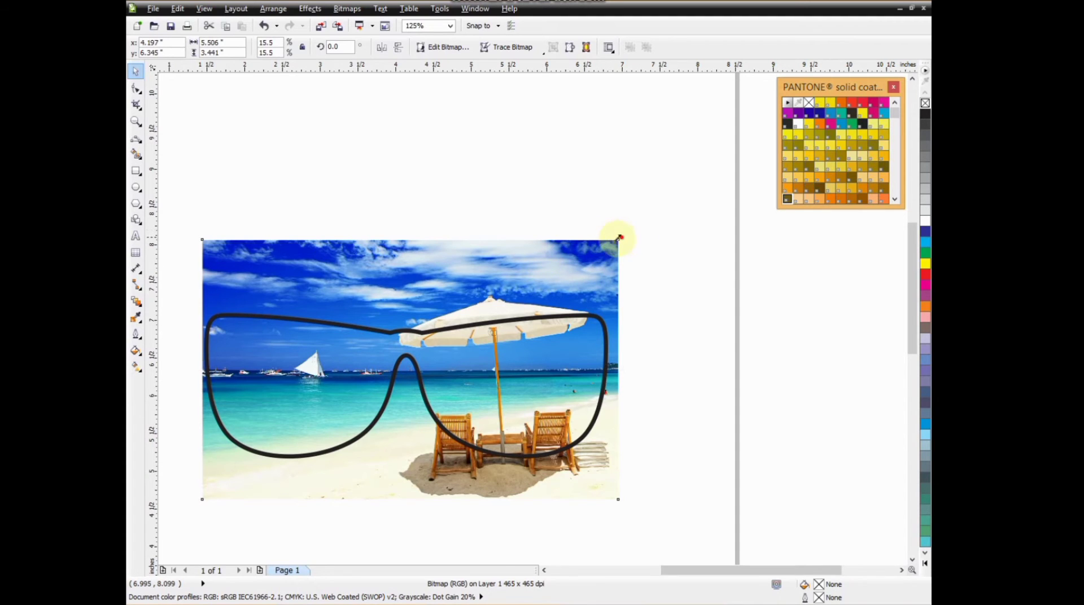
pyautogui.moveTo(619, 237); pyautogui.dragTo(606, 244)
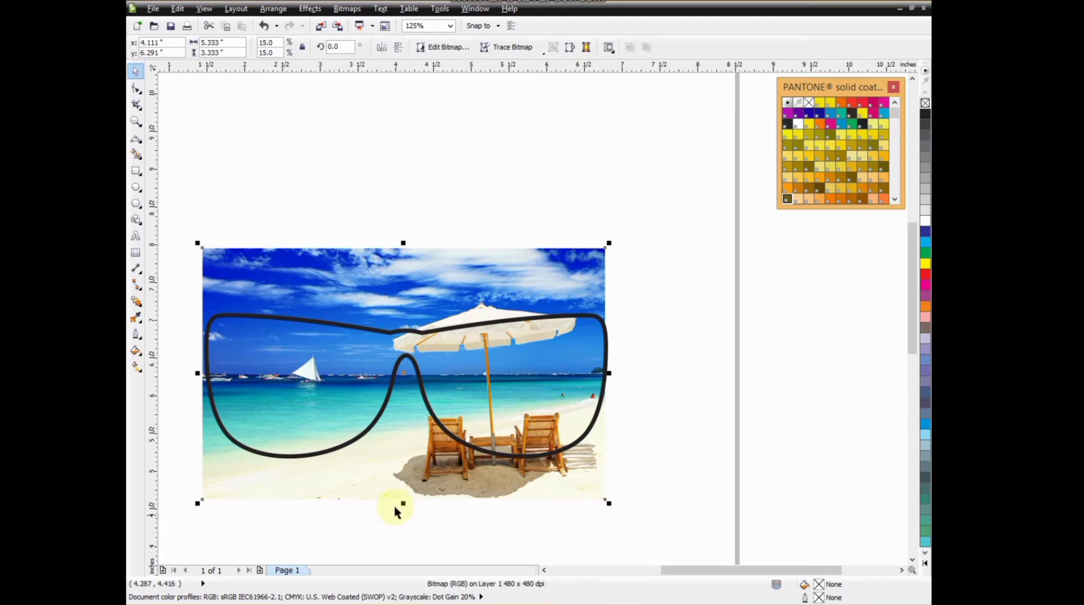
# - Compress the beach photo vertically to about 2.7 inches high and shift it down so it still covers the glasses outline
pyautogui.moveTo(403, 503); pyautogui.dragTo(403, 488)
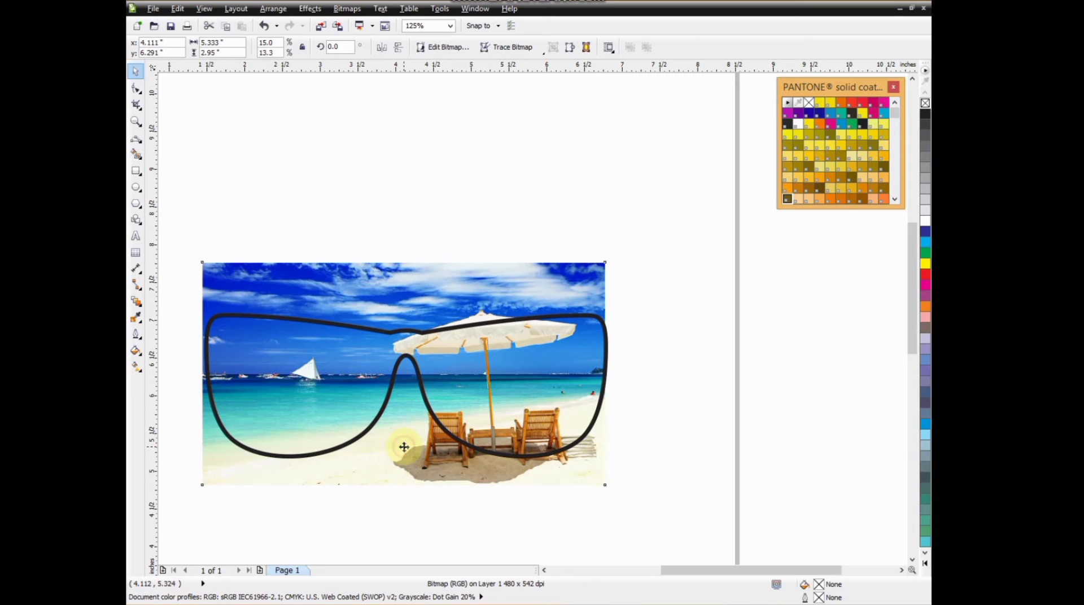
pyautogui.moveTo(403, 447); pyautogui.dragTo(403, 455)
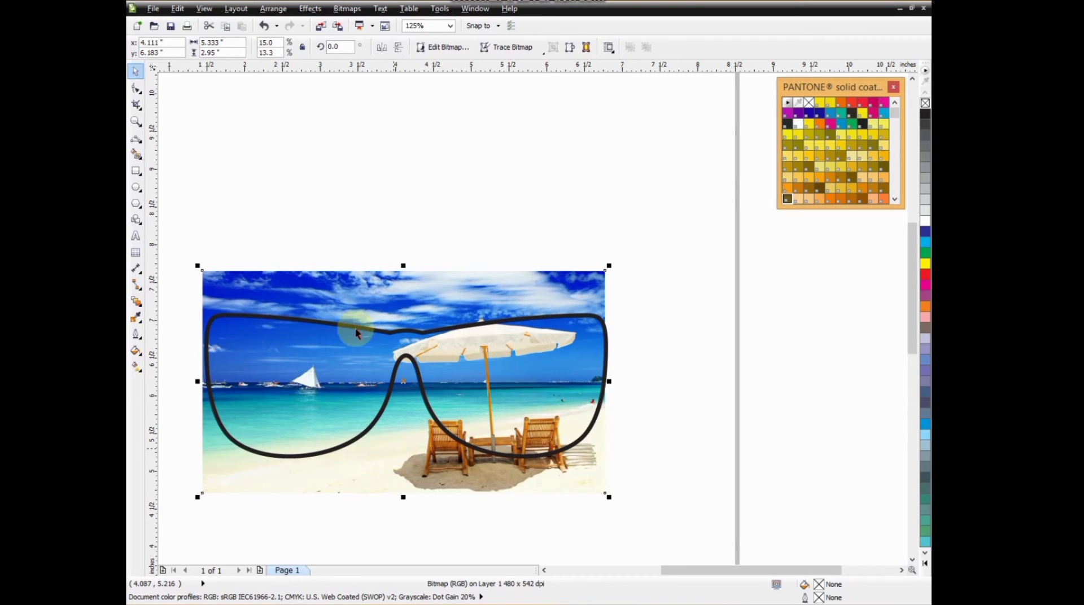
pyautogui.click(400, 264)
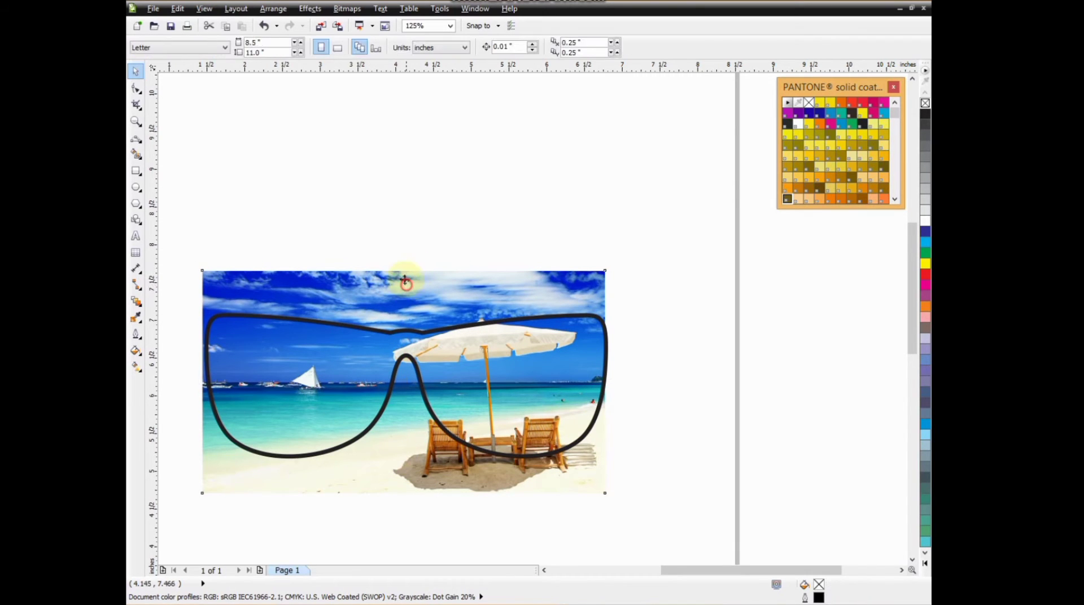
pyautogui.click(404, 279)
pyautogui.moveTo(403, 270); pyautogui.dragTo(402, 281)
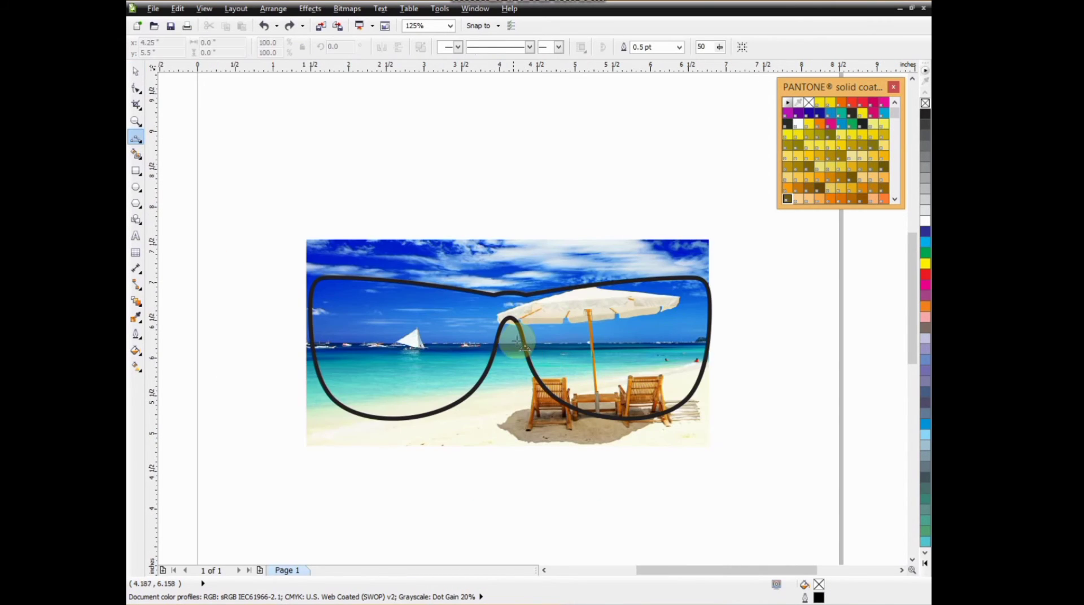
# - Draw a 3-point curve about 3.56 by 1.64 inches arching from the sky beside the sailboat to the sand below the right beach chair
pyautogui.scroll(2, 513, 337)
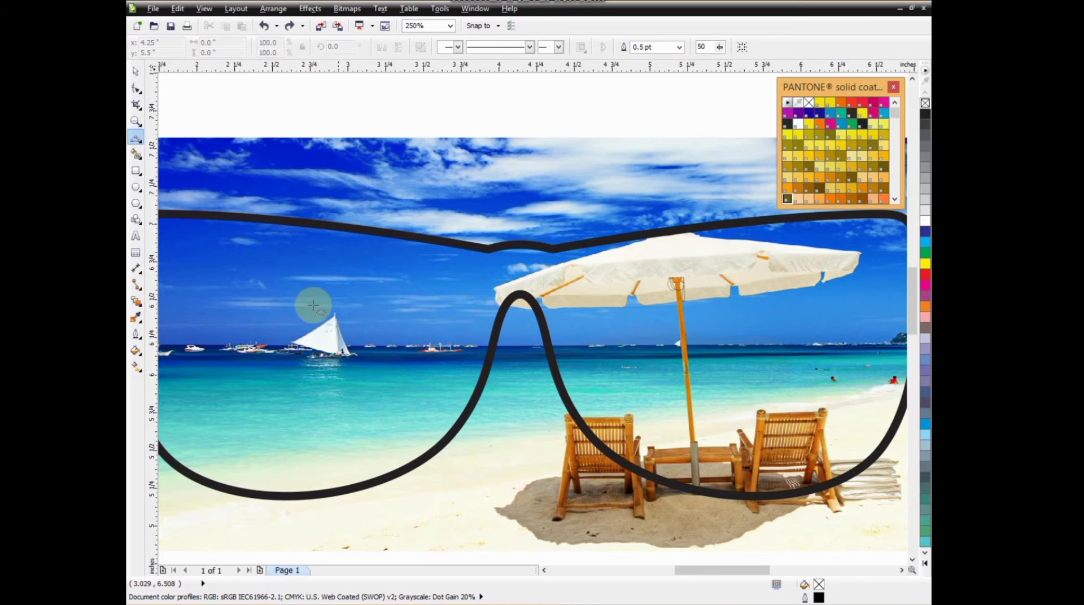
pyautogui.click(258, 318)
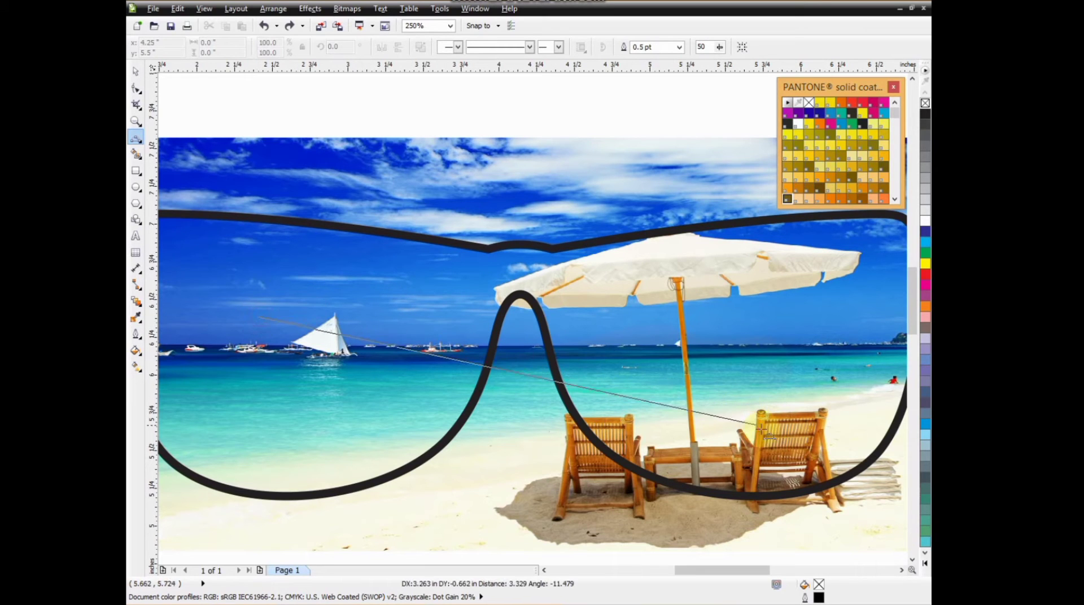
pyautogui.moveTo(796, 513)
pyautogui.mouseDown()
pyautogui.moveTo(620, 412)
pyautogui.moveTo(581, 315)
pyautogui.moveTo(581, 298)
pyautogui.moveTo(598, 295)
pyautogui.mouseUp()
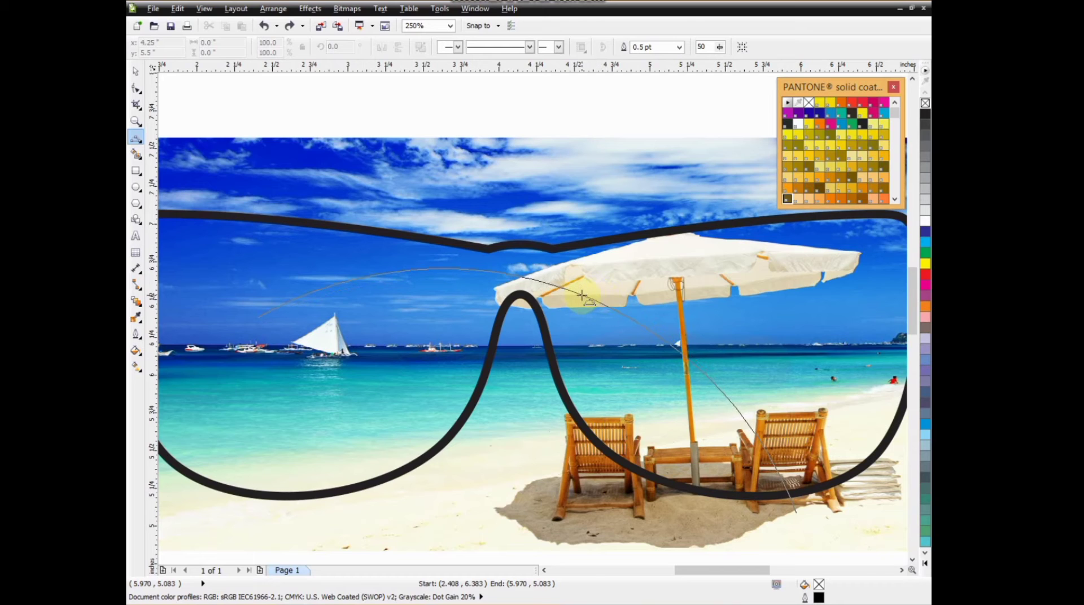
pyautogui.click(573, 288)
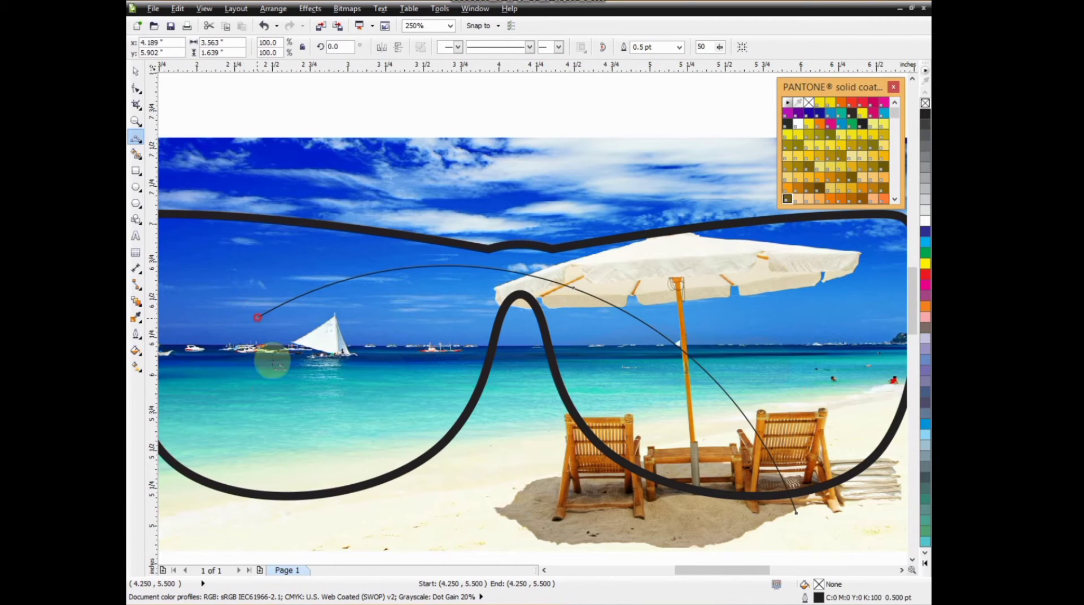
# - Add a slanted end line, a lower 3-point arc and a short closing line to complete the curved band
pyautogui.click(344, 525)
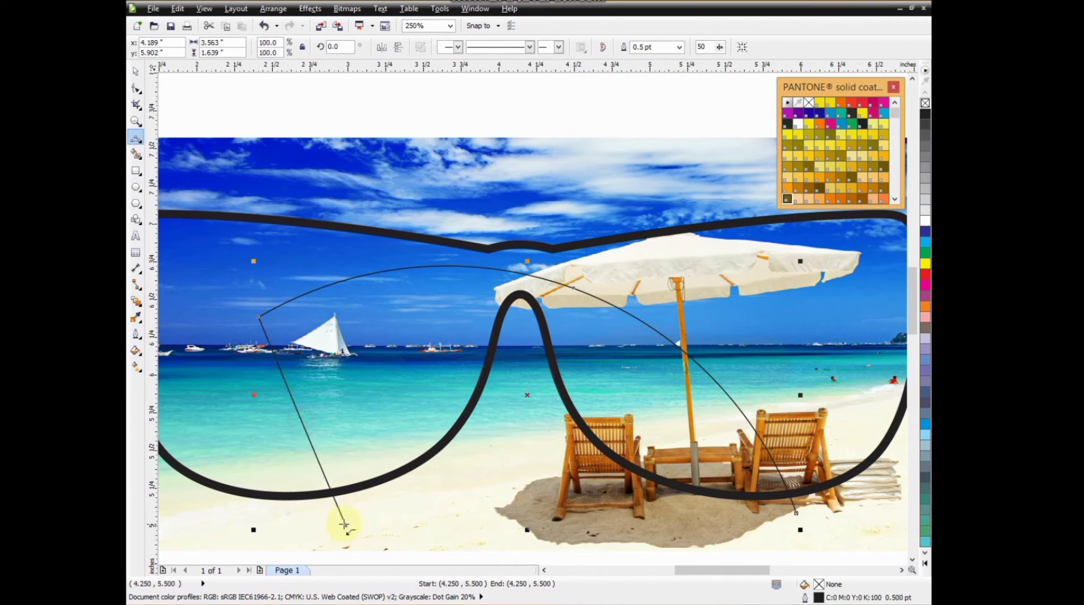
pyautogui.click(732, 513)
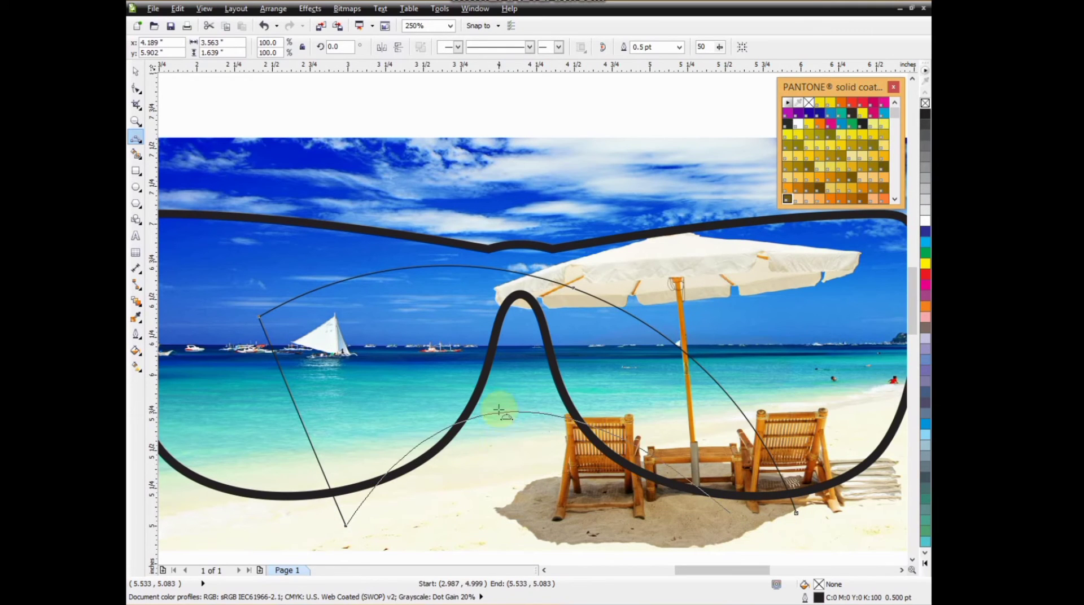
pyautogui.click(516, 370)
pyautogui.click(730, 513)
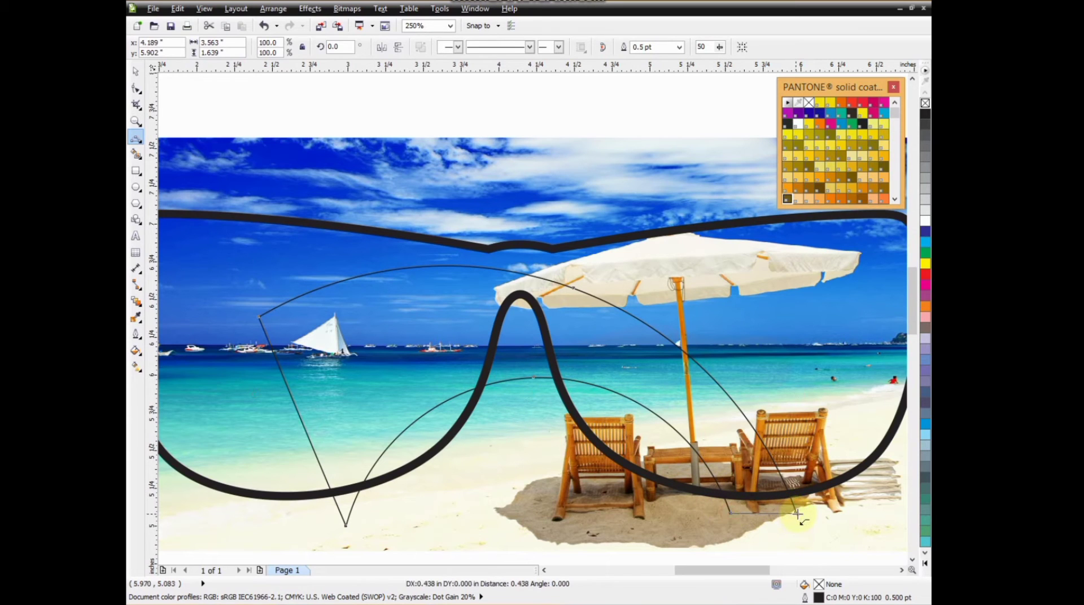
pyautogui.click(797, 513)
# - Draw three evenly spaced 3-point arcs inside the curved band, overshooting both ends, to divide it into four stripes
pyautogui.moveTo(748, 518); pyautogui.dragTo(307, 469)
pyautogui.click(518, 351)
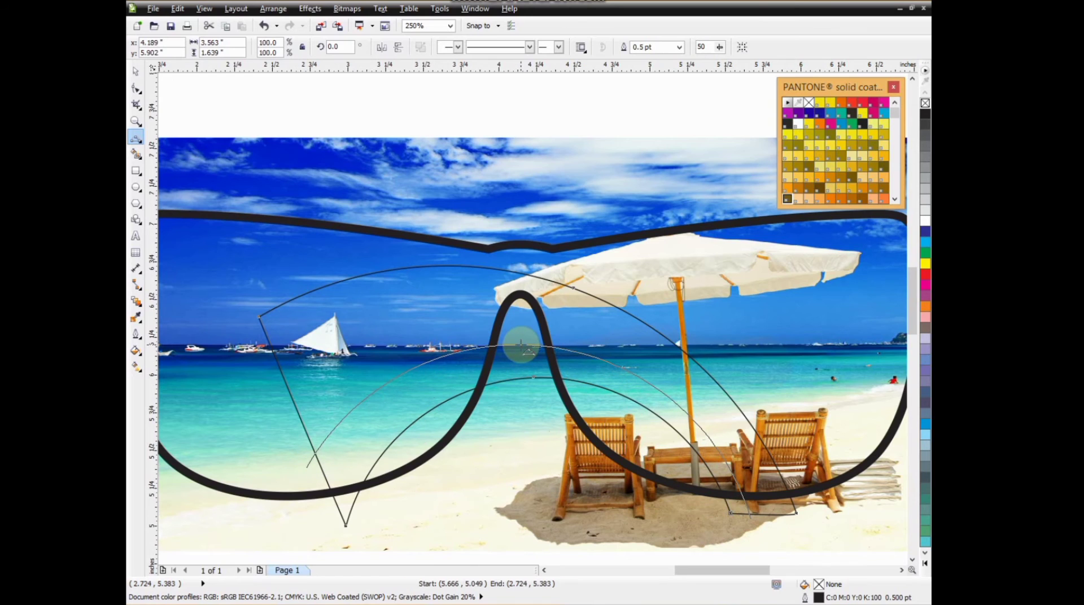
pyautogui.click(517, 345)
pyautogui.moveTo(769, 519); pyautogui.dragTo(280, 421)
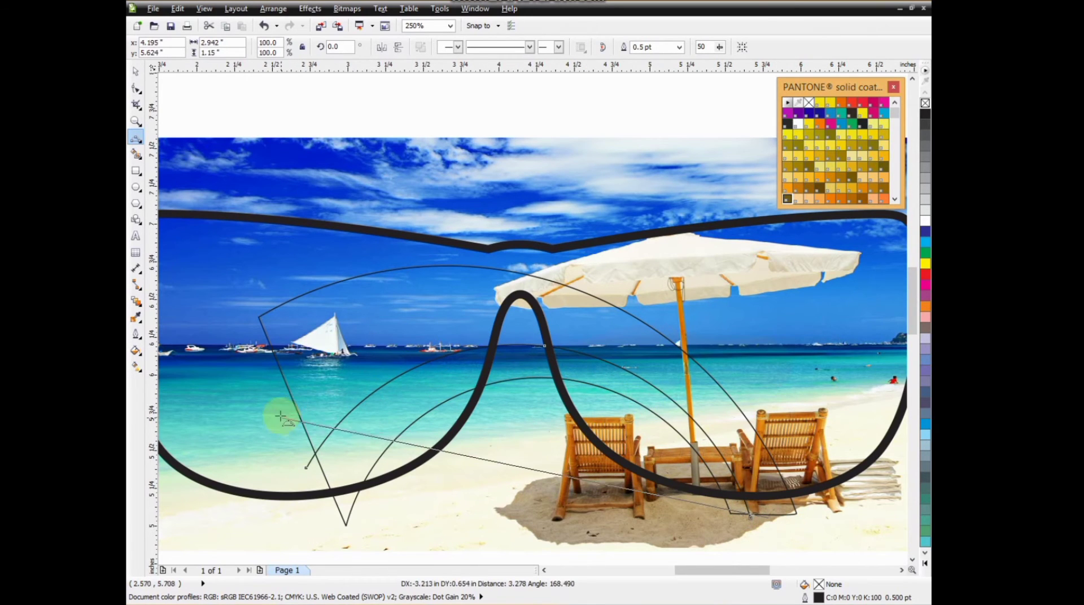
pyautogui.click(528, 319)
pyautogui.moveTo(779, 519); pyautogui.dragTo(264, 367)
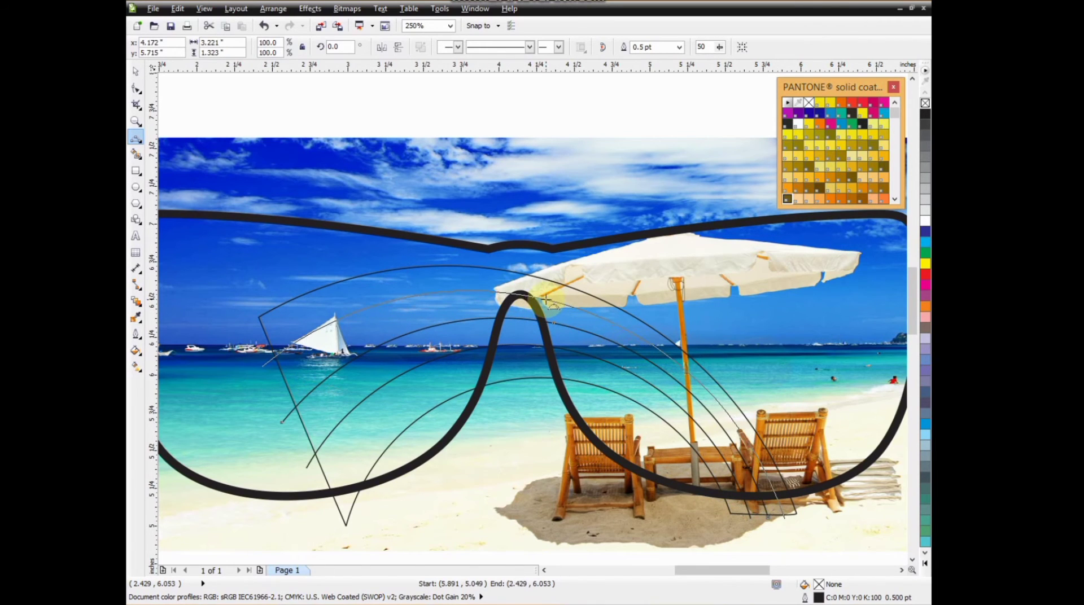
pyautogui.click(545, 299)
# - Select the curved band with its three dividing arcs and move them straight down below the beach photo
pyautogui.click(135, 71)
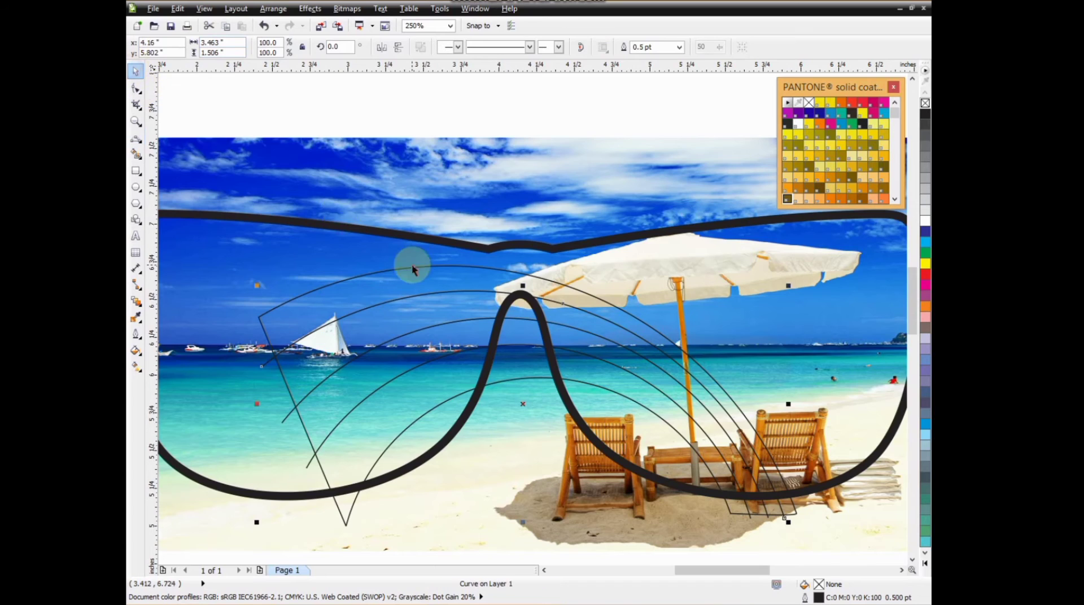
pyautogui.scroll(-2, 415, 264)
pyautogui.moveTo(463, 357); pyautogui.dragTo(623, 262)
pyautogui.moveTo(488, 283); pyautogui.dragTo(488, 437)
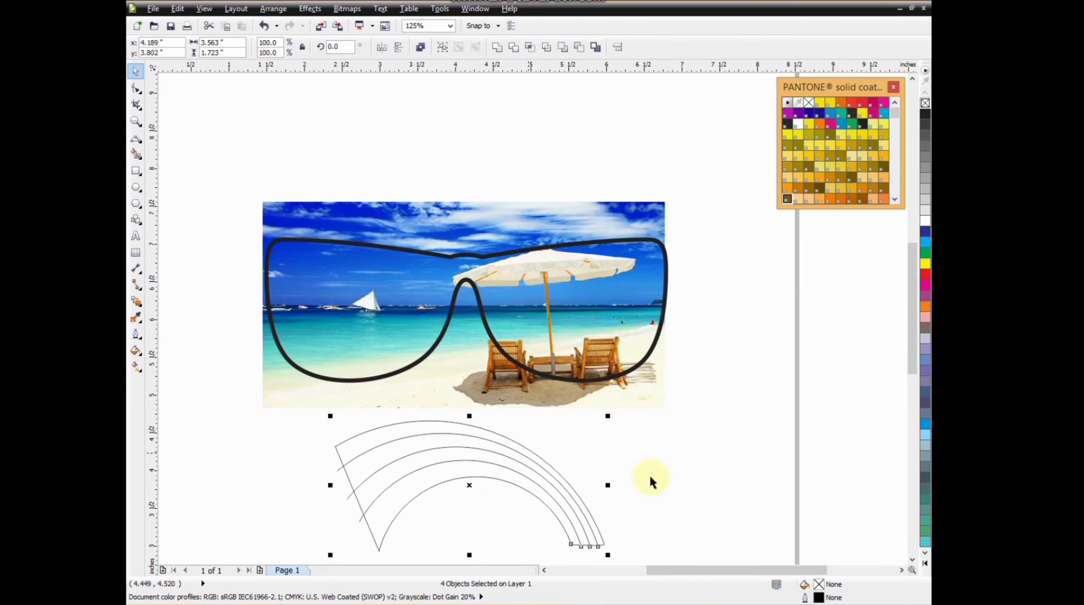
pyautogui.click(650, 476)
# - Smart Fill the four stripes of the curved band in blue-gray with a 0.5 pt black outline
pyautogui.scroll(-1, 504, 552)
pyautogui.scroll(2, 493, 549)
pyautogui.scroll(-2, 507, 534)
pyautogui.click(912, 559)
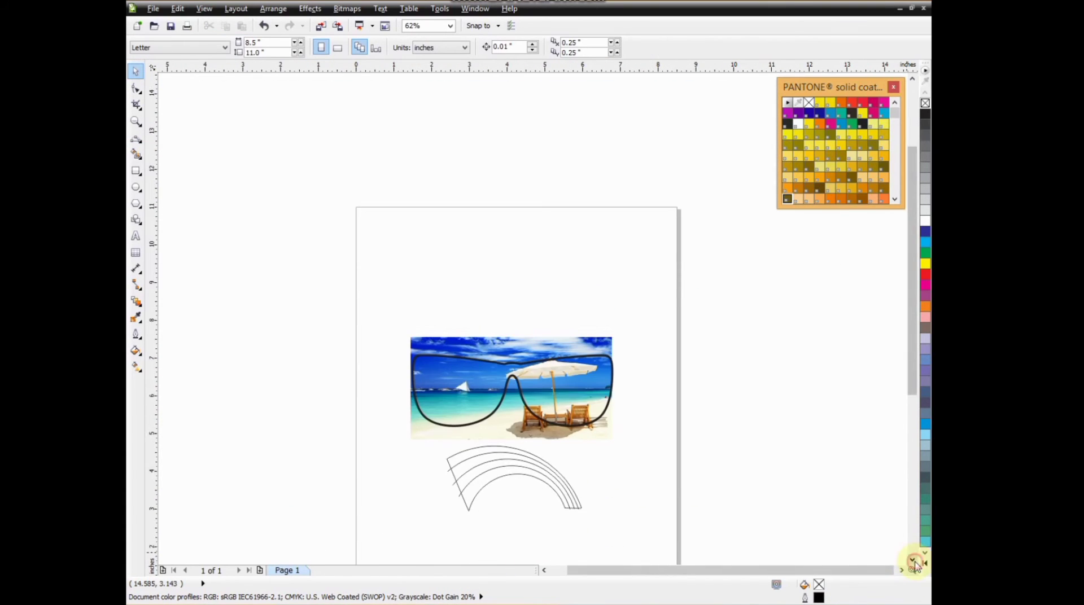
pyautogui.click(912, 559)
pyautogui.click(912, 559)
pyautogui.scroll(1, 524, 424)
pyautogui.scroll(1, 546, 365)
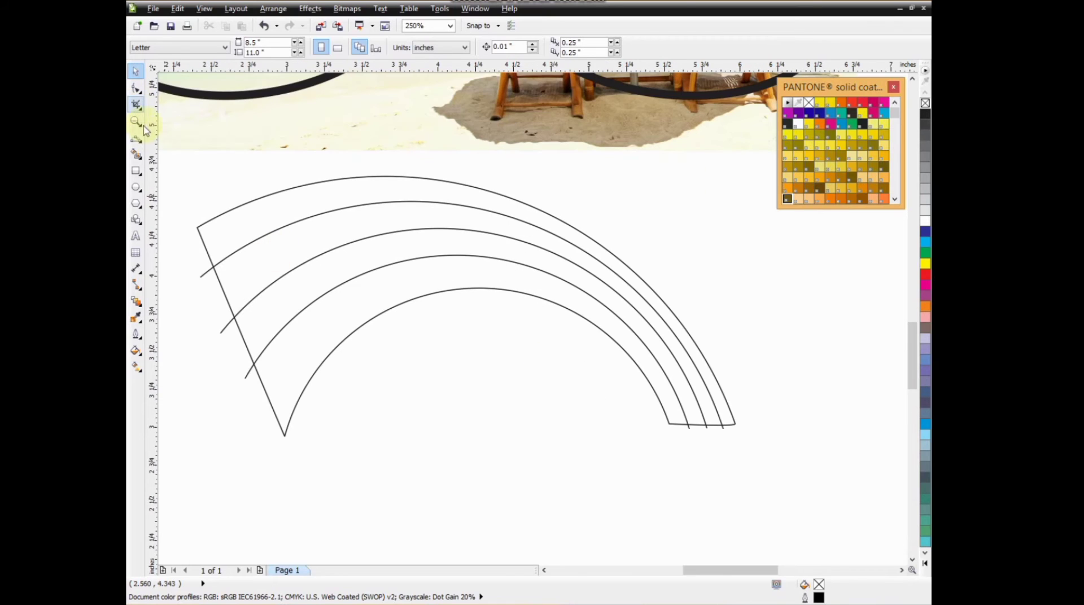
pyautogui.click(136, 153)
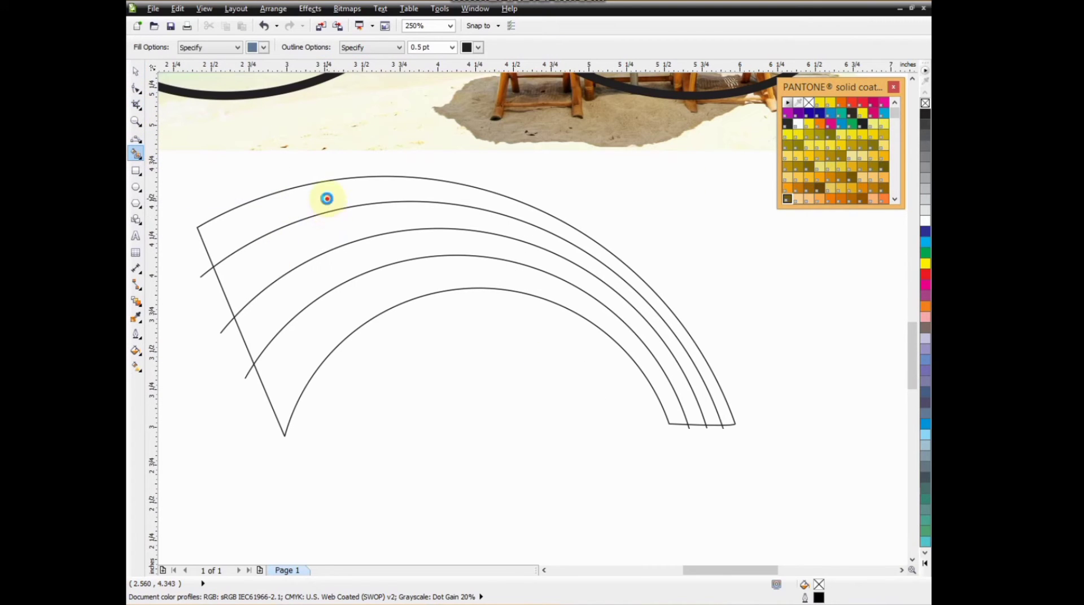
pyautogui.click(327, 199)
pyautogui.click(327, 230)
pyautogui.click(337, 259)
pyautogui.click(352, 299)
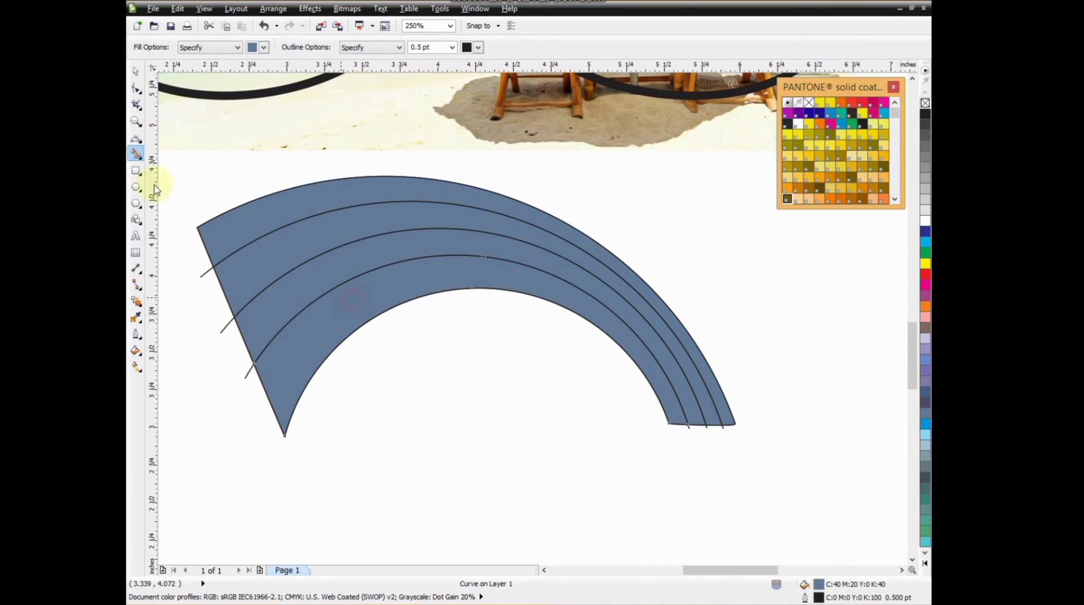
# - Move the filled stripes down away from the original construction curves and delete those curves
pyautogui.click(136, 73)
pyautogui.scroll(-1, 290, 279)
pyautogui.moveTo(300, 259); pyautogui.dragTo(301, 432)
pyautogui.moveTo(218, 234); pyautogui.dragTo(549, 404)
pyautogui.press('Delete')
# - Select the four filled stripes and move them up over the glasses outline on the beach photo
pyautogui.scroll(-2, 337, 394)
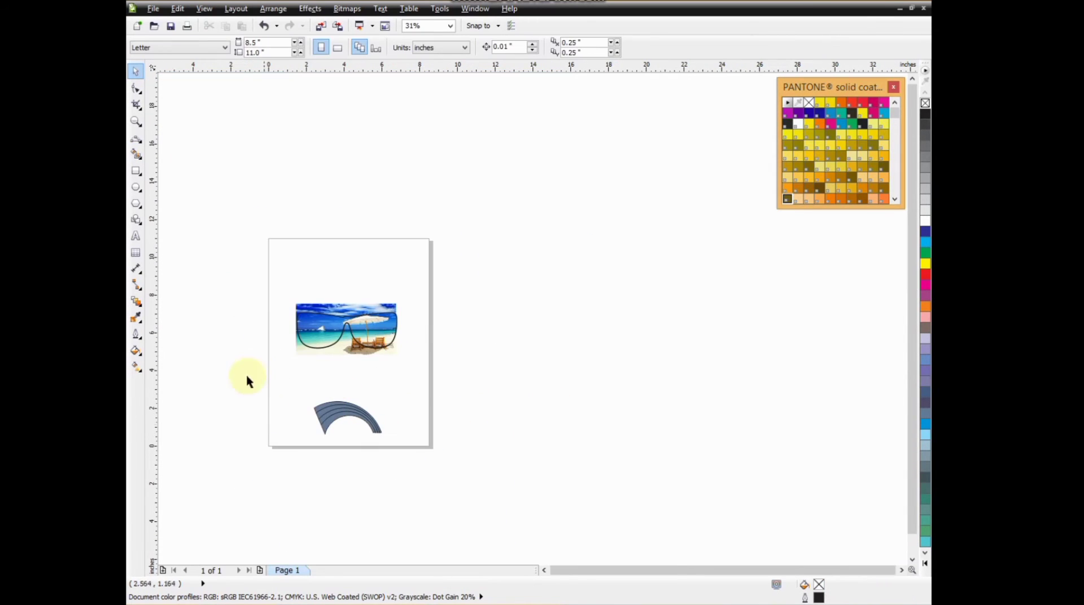
pyautogui.moveTo(247, 376); pyautogui.dragTo(407, 460)
pyautogui.scroll(2, 352, 392)
pyautogui.moveTo(332, 458); pyautogui.dragTo(333, 125)
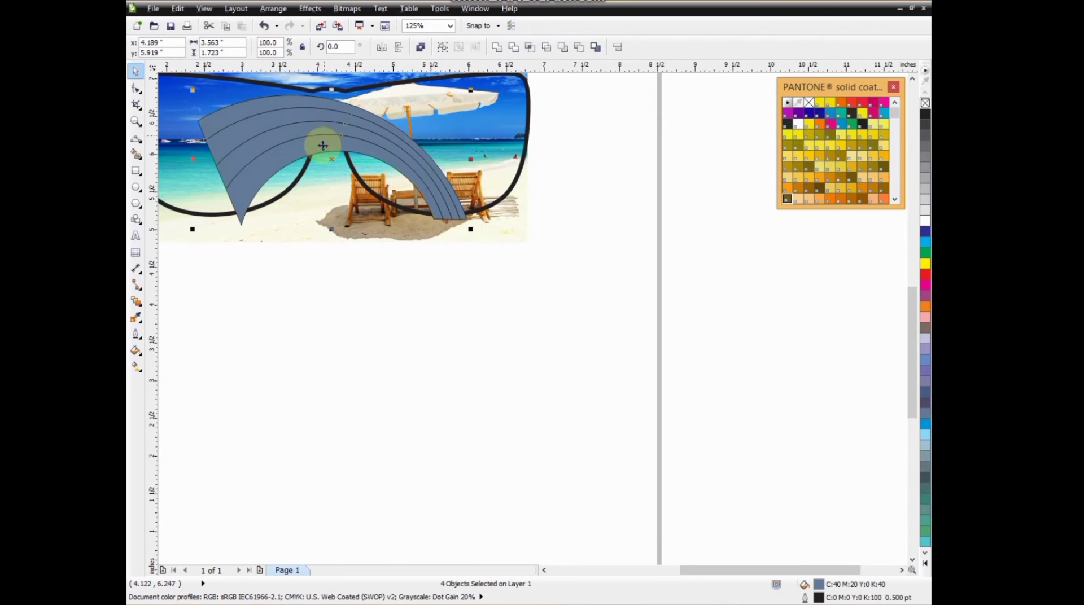
# - Fill the innermost stripe with PANTONE Warm Red C
pyautogui.scroll(-1, 333, 124)
pyautogui.scroll(2, 278, 133)
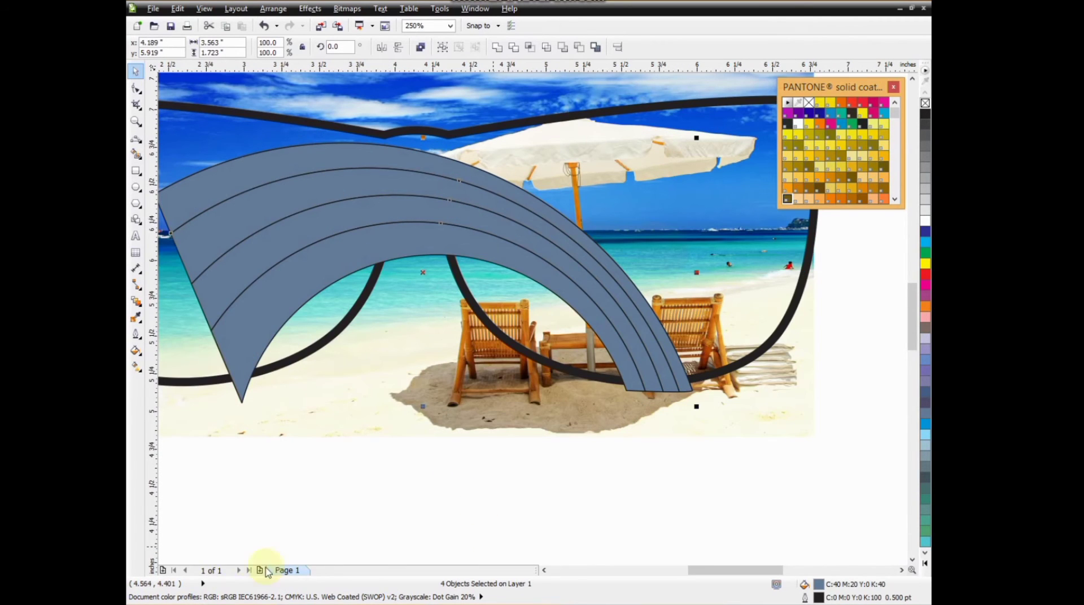
pyautogui.click(544, 570)
pyautogui.click(544, 570)
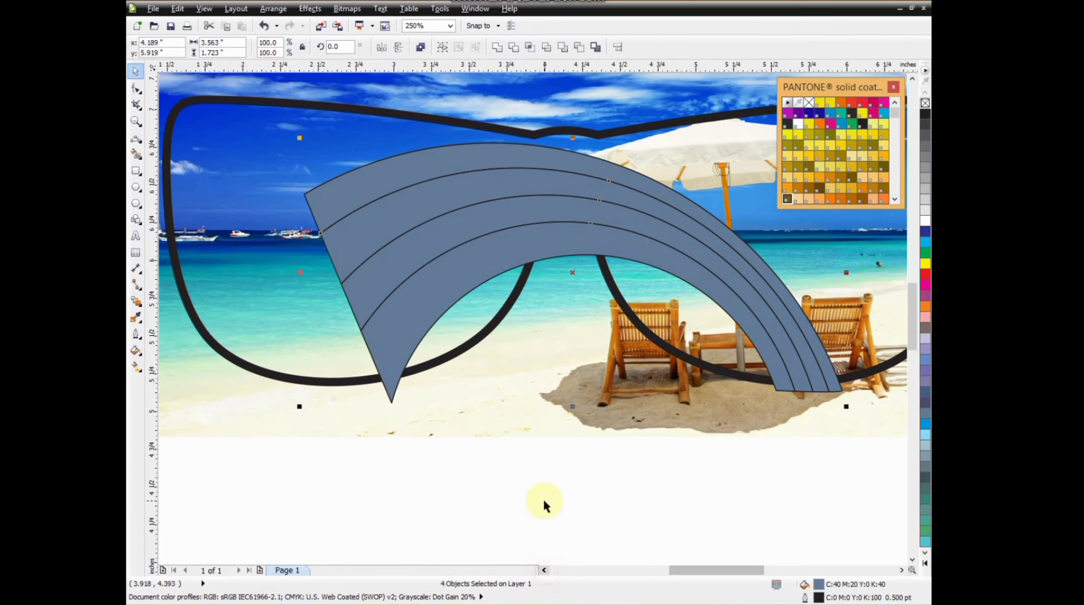
pyautogui.click(412, 303)
pyautogui.click(423, 298)
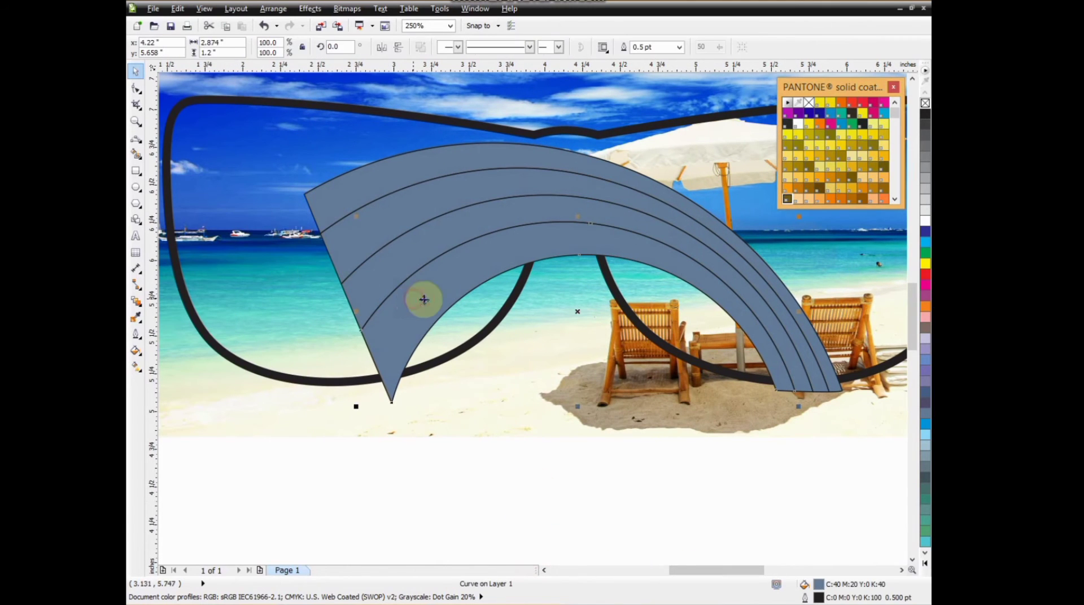
pyautogui.click(855, 105)
# - Fill the second stripe from the inside with PANTONE Yellow 012 C and remove the outlines of the yellow and red stripes
pyautogui.click(443, 231)
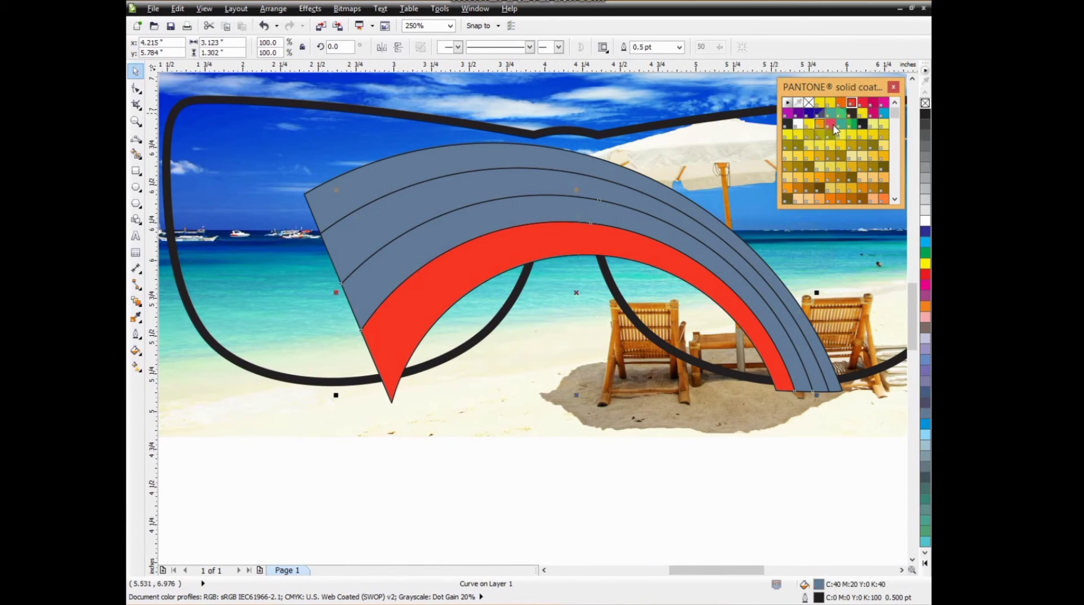
pyautogui.click(829, 102)
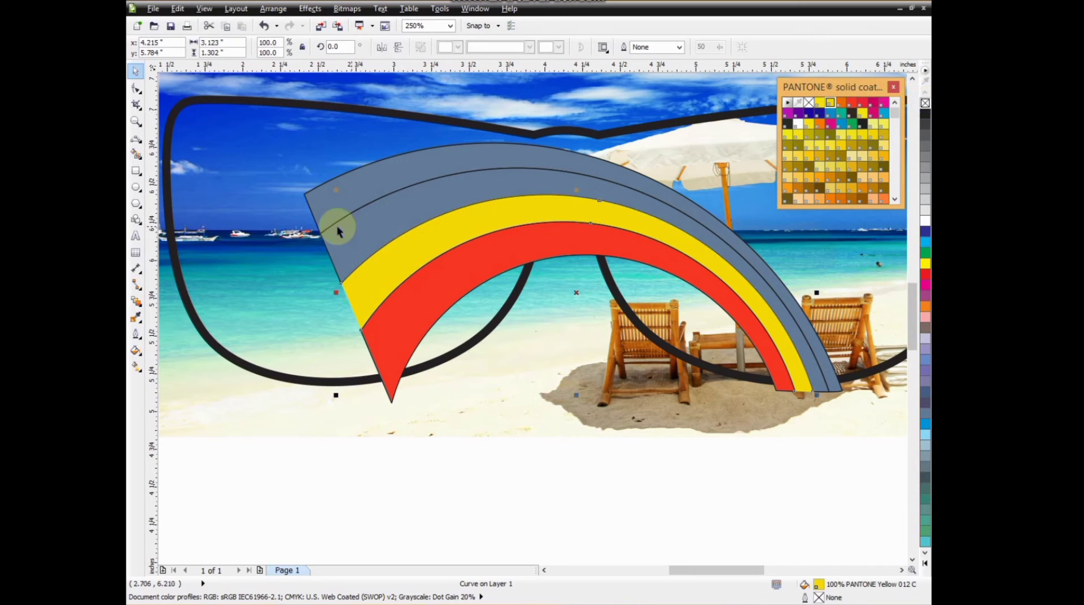
pyautogui.click(461, 279)
pyautogui.rightClick(924, 104)
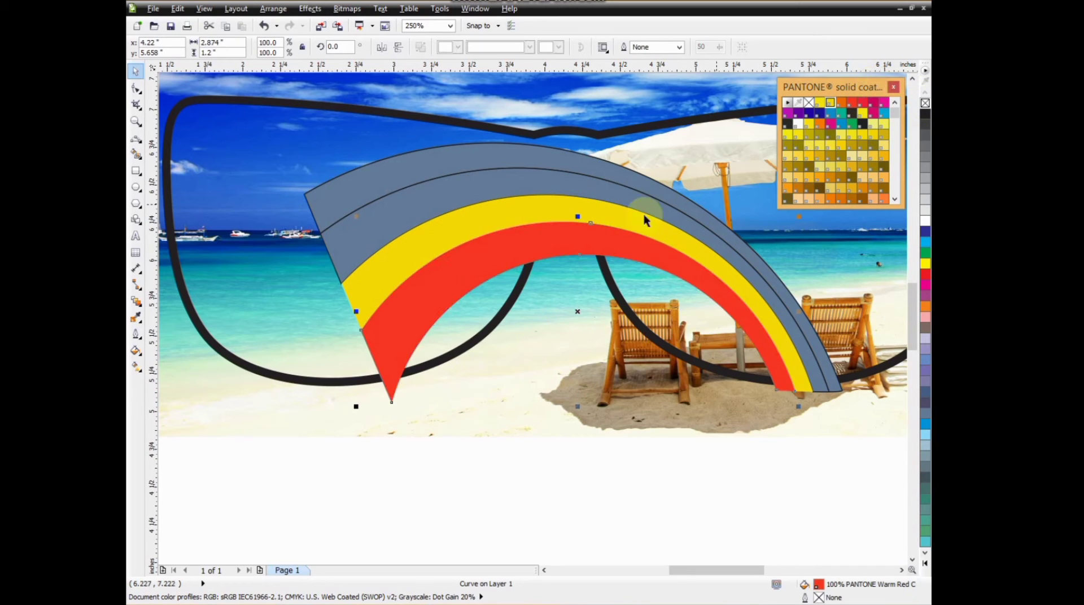
# - Remove the third stripe's outline and try a green fill on it, settling on PANTONE Process Cyan C
pyautogui.click(450, 204)
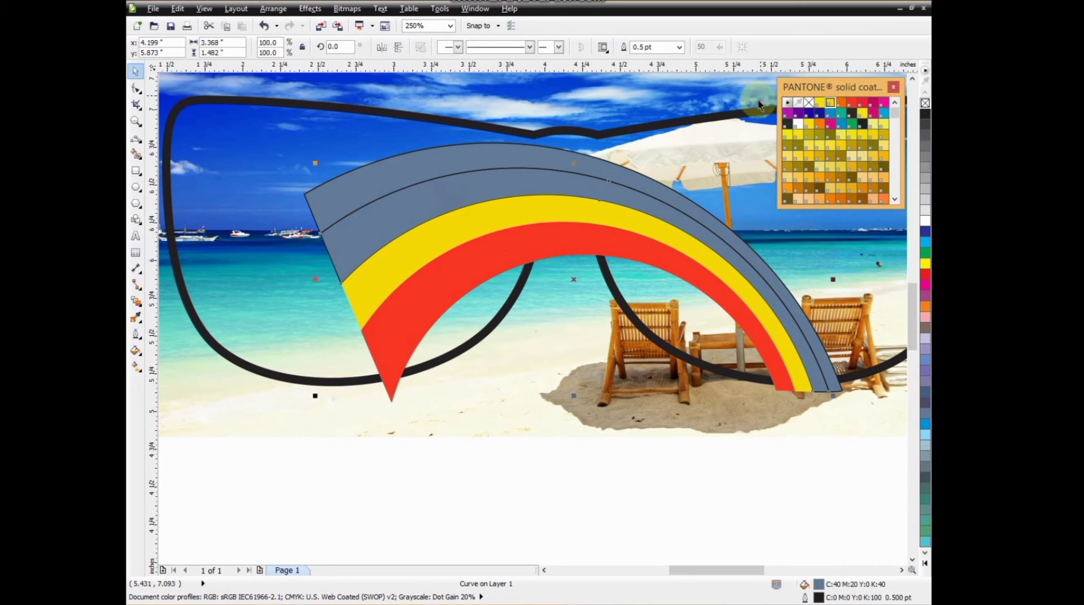
pyautogui.click(853, 131)
pyautogui.click(460, 163)
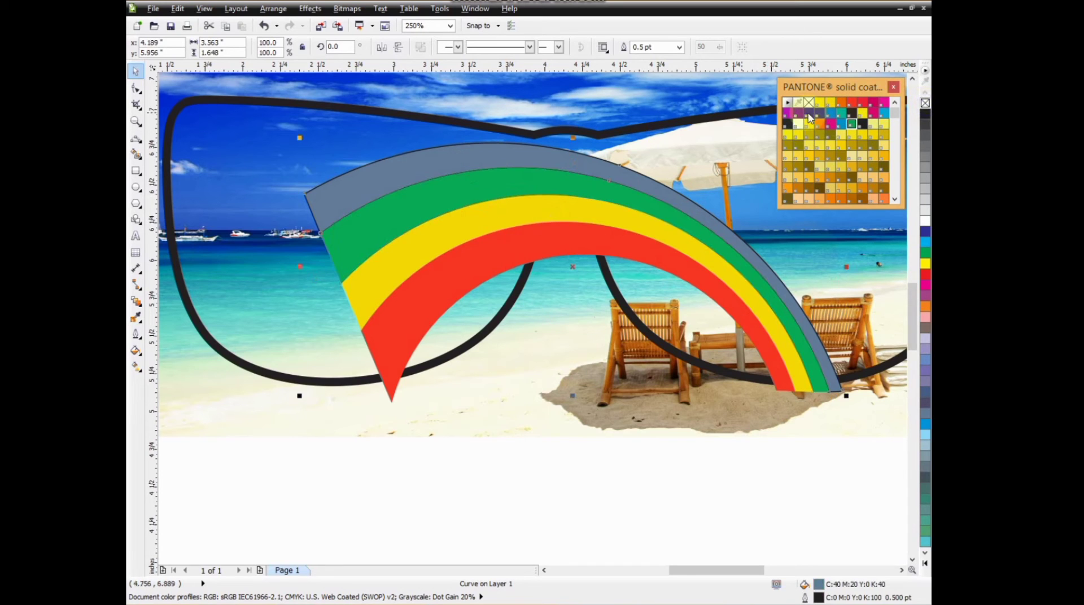
pyautogui.click(601, 199)
pyautogui.click(550, 192)
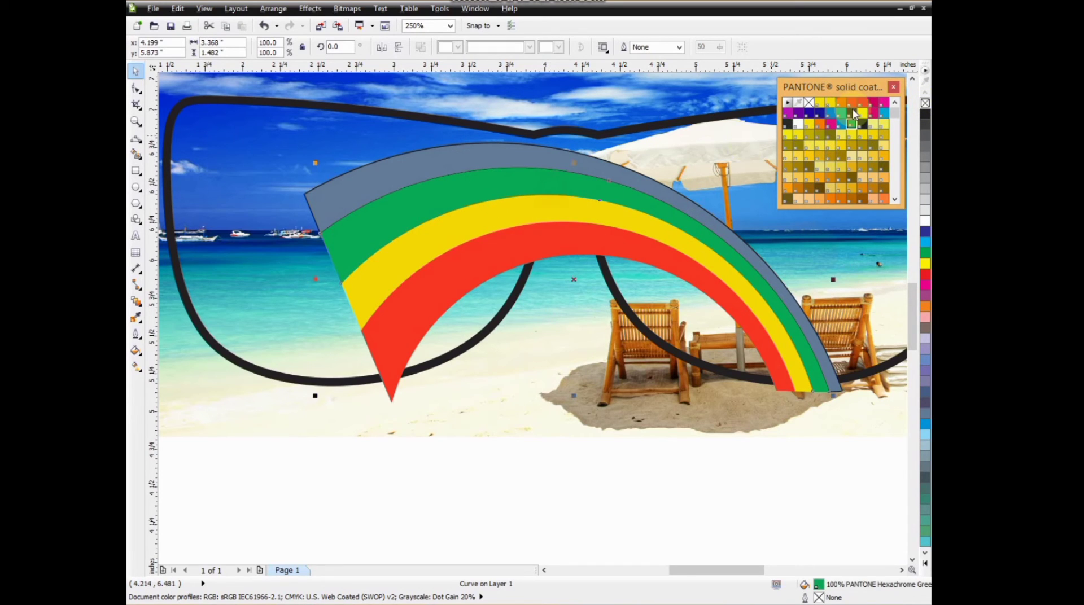
pyautogui.click(883, 114)
# - Fill the outermost stripe with PANTONE Hexachrome Green and remove its outline
pyautogui.click(448, 151)
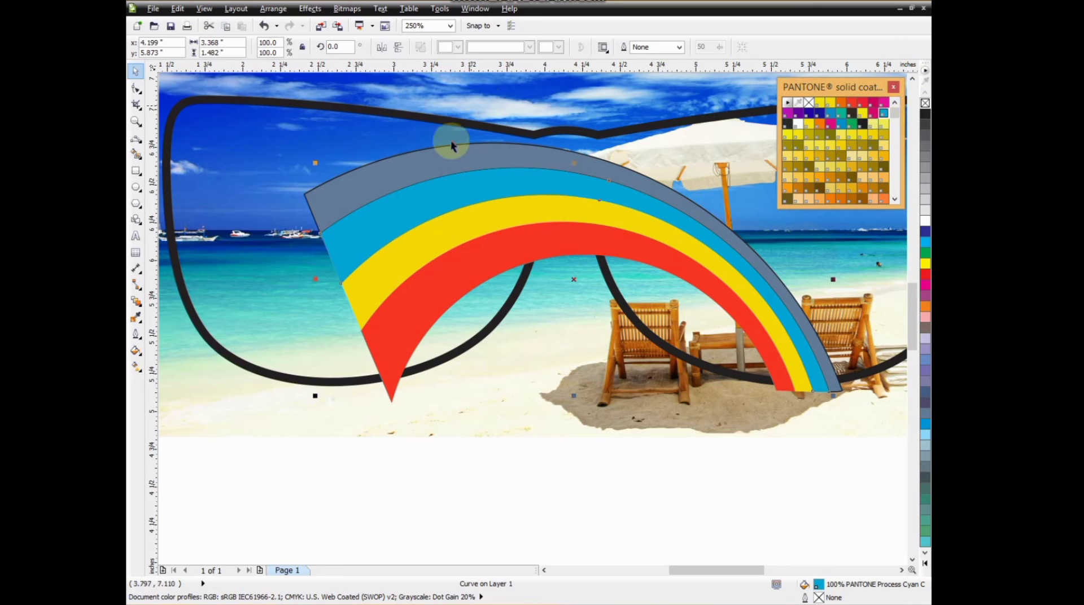
pyautogui.click(852, 127)
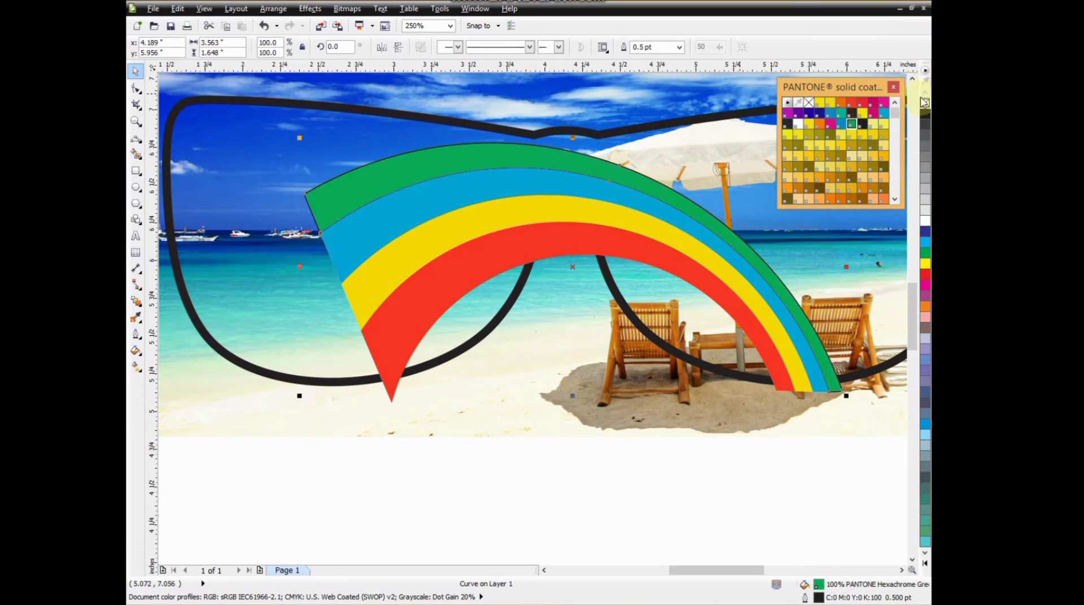
pyautogui.rightClick(925, 102)
# - Apply one linear transparency across all four rainbow stripes, fading them out toward the sailboat side
pyautogui.scroll(-2, 669, 304)
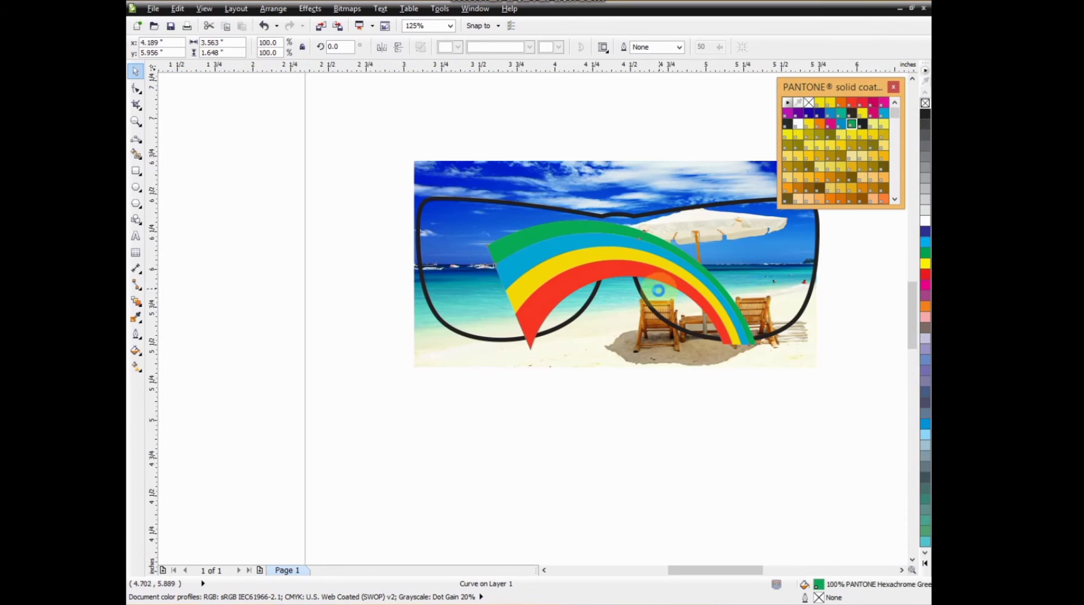
pyautogui.scroll(2, 659, 287)
pyautogui.click(426, 533)
pyautogui.click(378, 329)
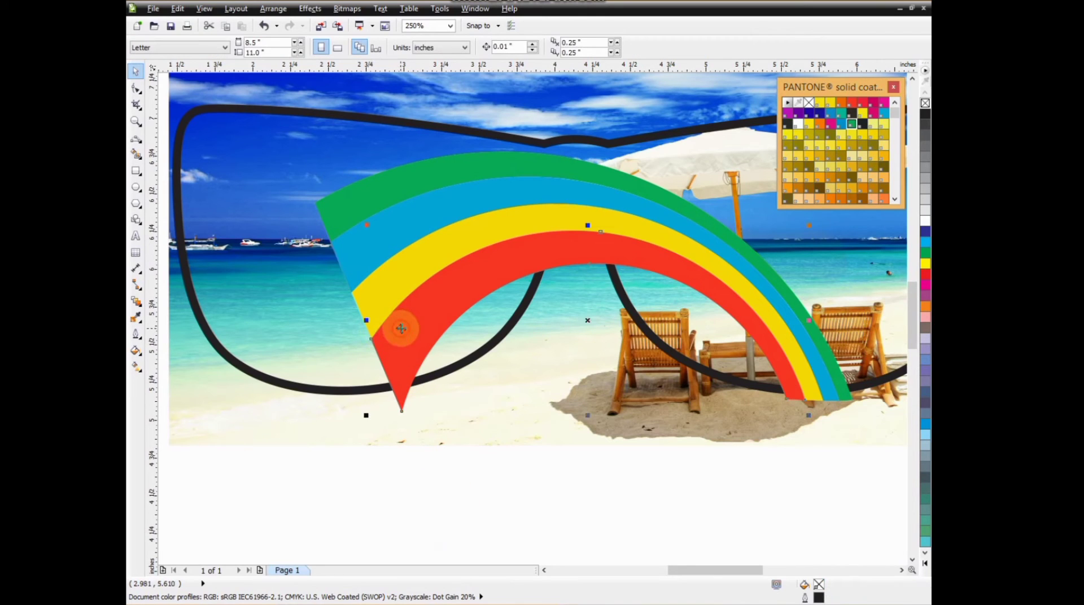
pyautogui.keyDown('shift'); pyautogui.click(393, 302); pyautogui.keyUp('shift')
pyautogui.keyDown('shift'); pyautogui.click(390, 251); pyautogui.keyUp('shift')
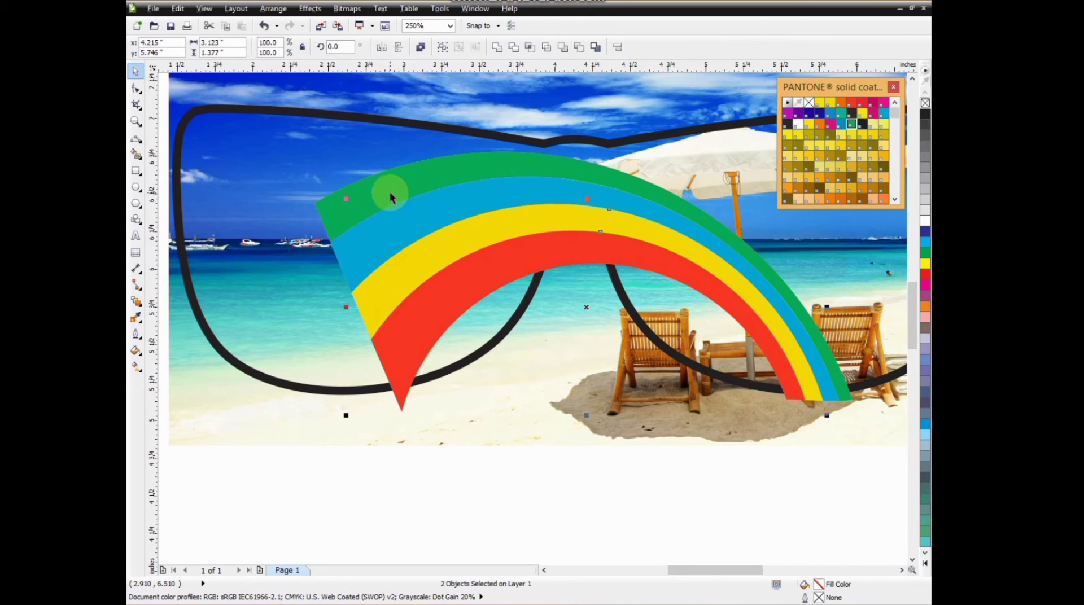
pyautogui.keyDown('shift'); pyautogui.click(394, 220); pyautogui.keyUp('shift')
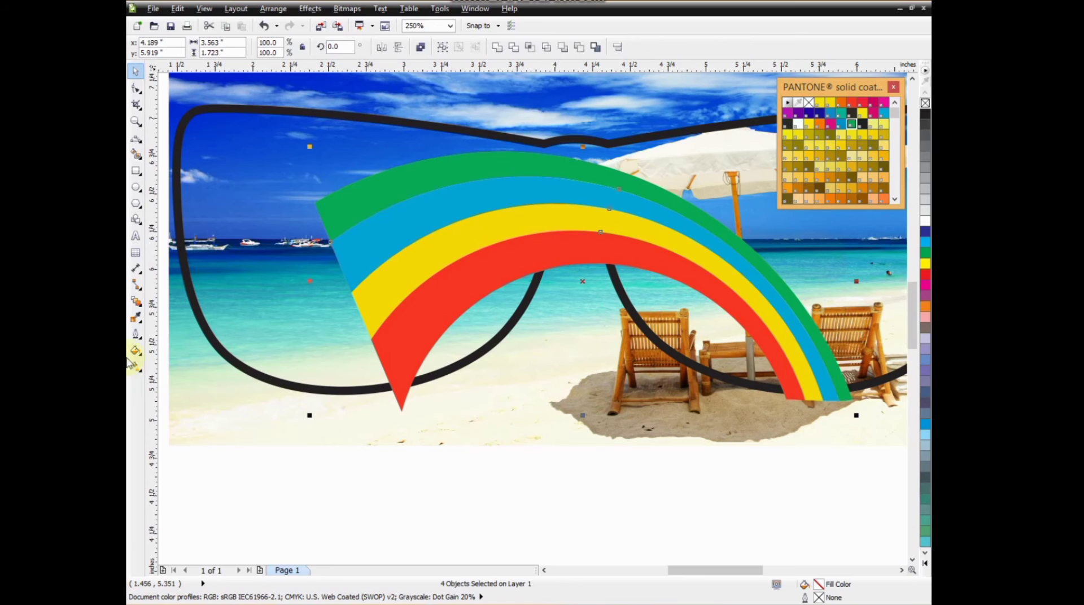
pyautogui.click(138, 302)
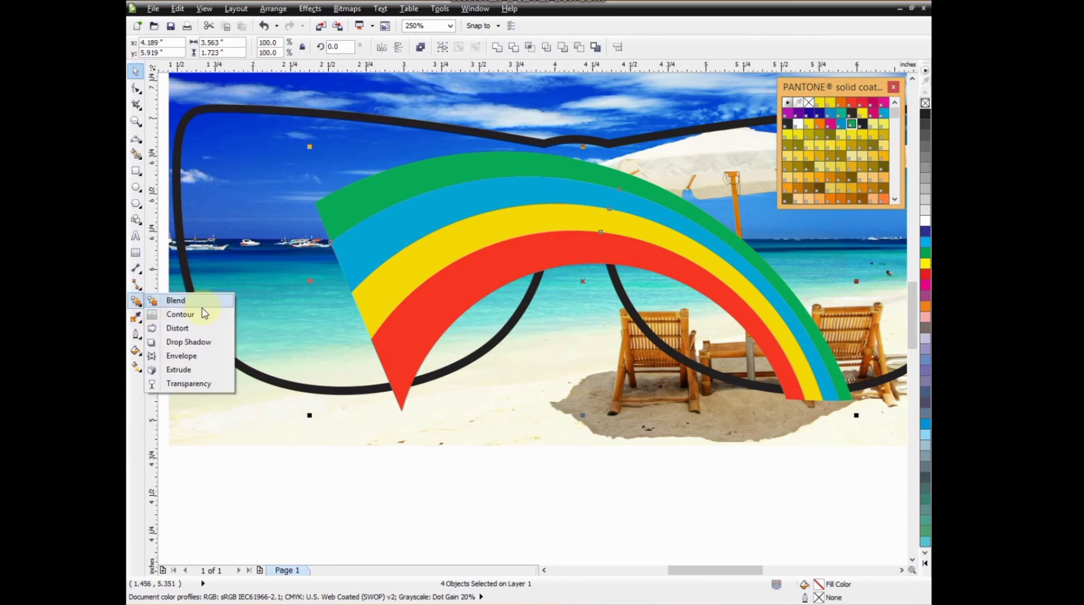
pyautogui.click(184, 384)
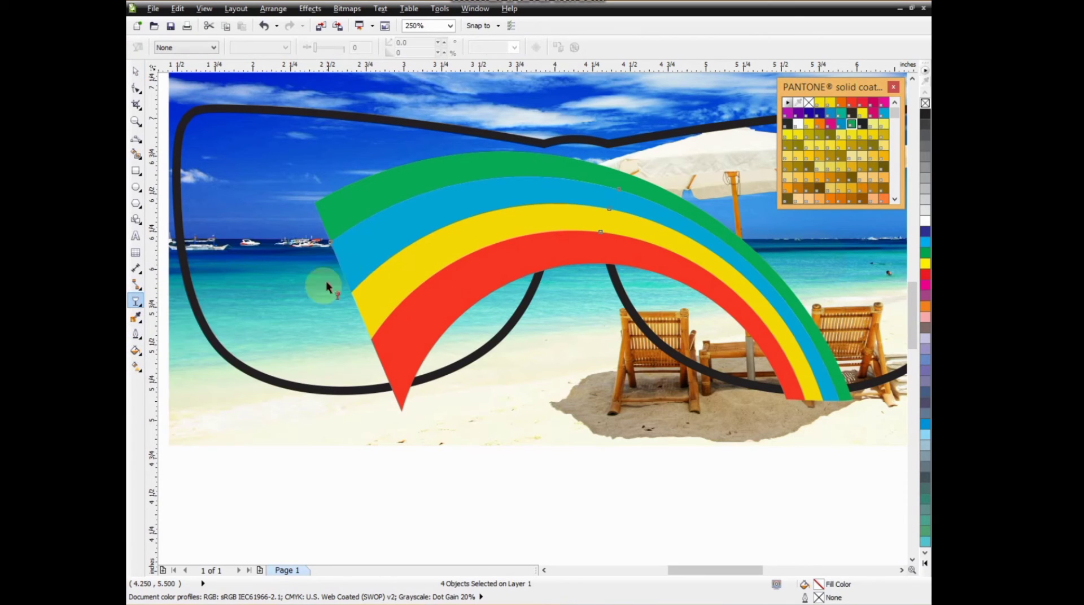
pyautogui.moveTo(700, 184); pyautogui.dragTo(252, 341)
pyautogui.moveTo(320, 293); pyautogui.dragTo(921, 451)
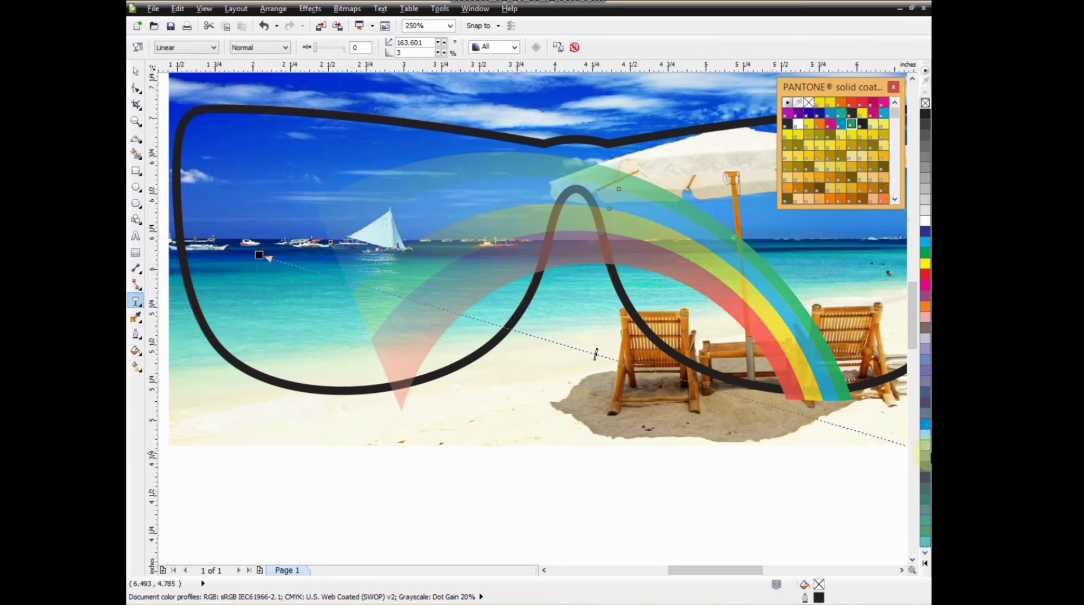
# - Reposition both ends of the rainbow's linear transparency so the fade runs nearly horizontally between the left lens and the beach chairs
pyautogui.scroll(-1, 489, 331)
pyautogui.click(374, 293)
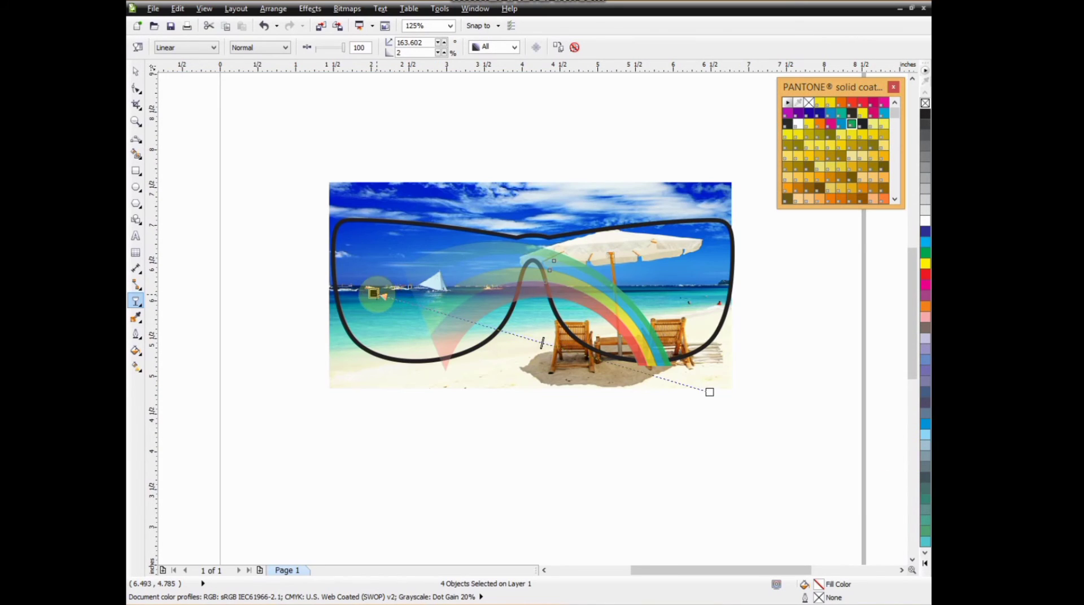
pyautogui.moveTo(374, 294); pyautogui.dragTo(424, 321)
pyautogui.moveTo(709, 392); pyautogui.dragTo(676, 333)
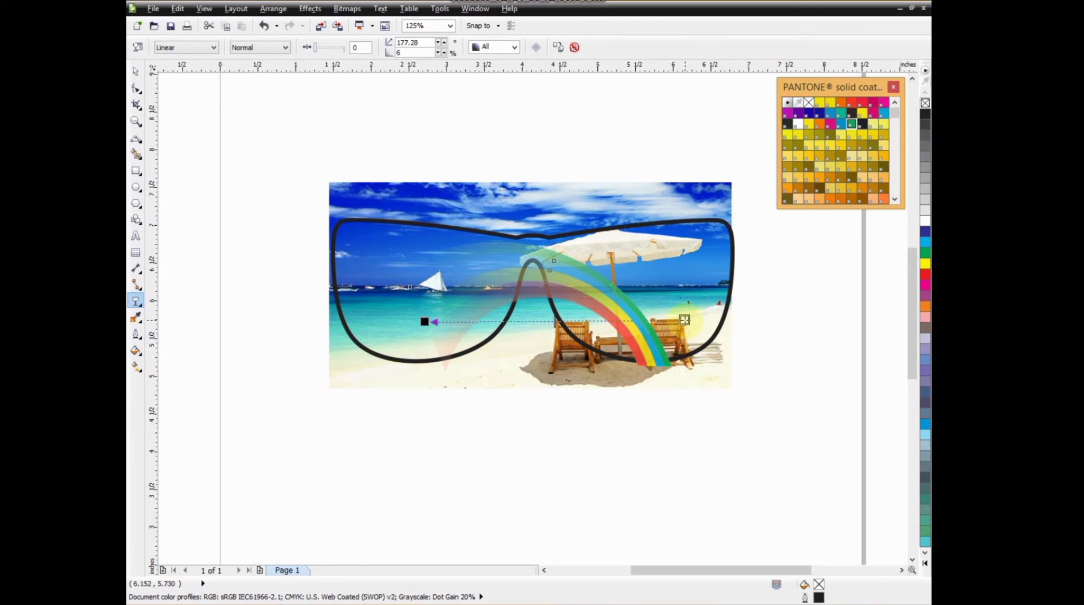
pyautogui.click(139, 91)
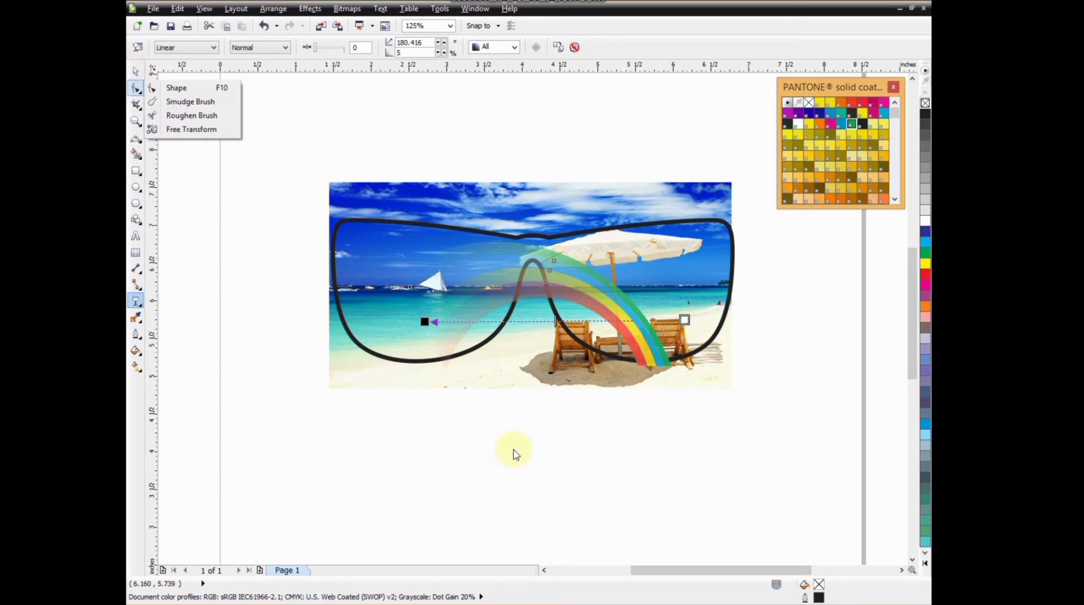
pyautogui.click(514, 443)
# - Enlarge the four rainbow stripes together to about 4.63 by 2.24 in and place them across the bridge and right lens
pyautogui.click(137, 71)
pyautogui.moveTo(295, 460); pyautogui.dragTo(702, 194)
pyautogui.moveTo(617, 319); pyautogui.dragTo(529, 301)
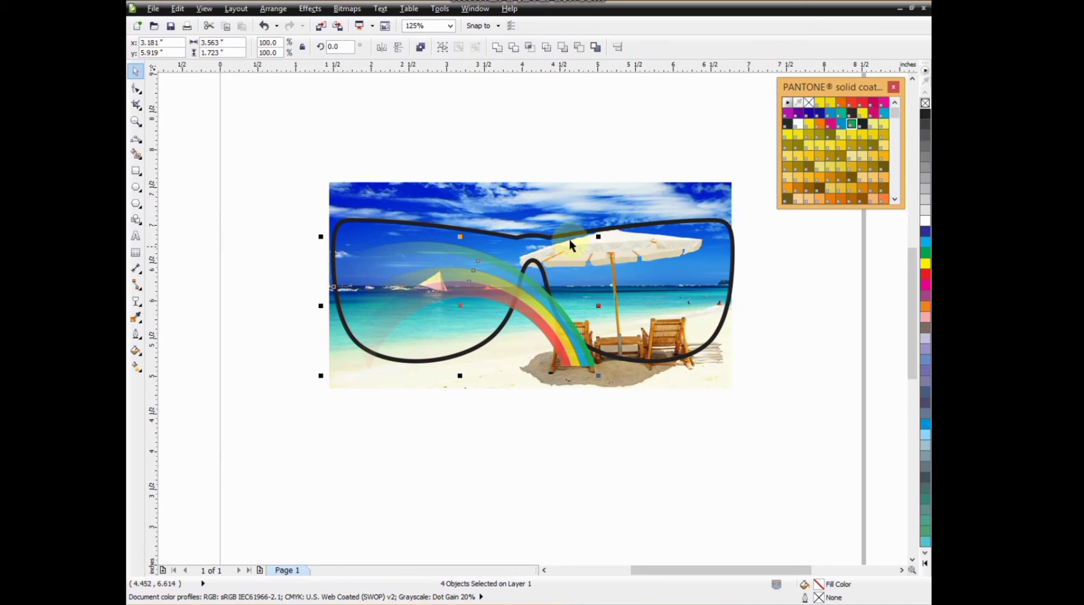
pyautogui.moveTo(599, 239); pyautogui.dragTo(846, 197)
pyautogui.moveTo(523, 256); pyautogui.dragTo(594, 273)
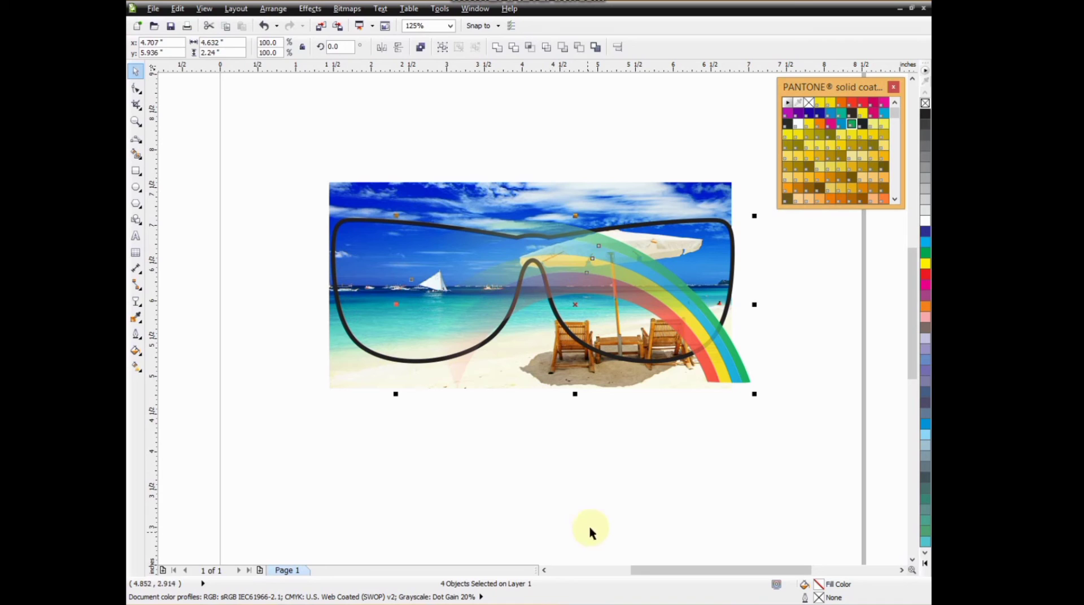
# - Draw a heart basic shape about 0.21 in wide on the blank area above the beach photo
pyautogui.click(138, 206)
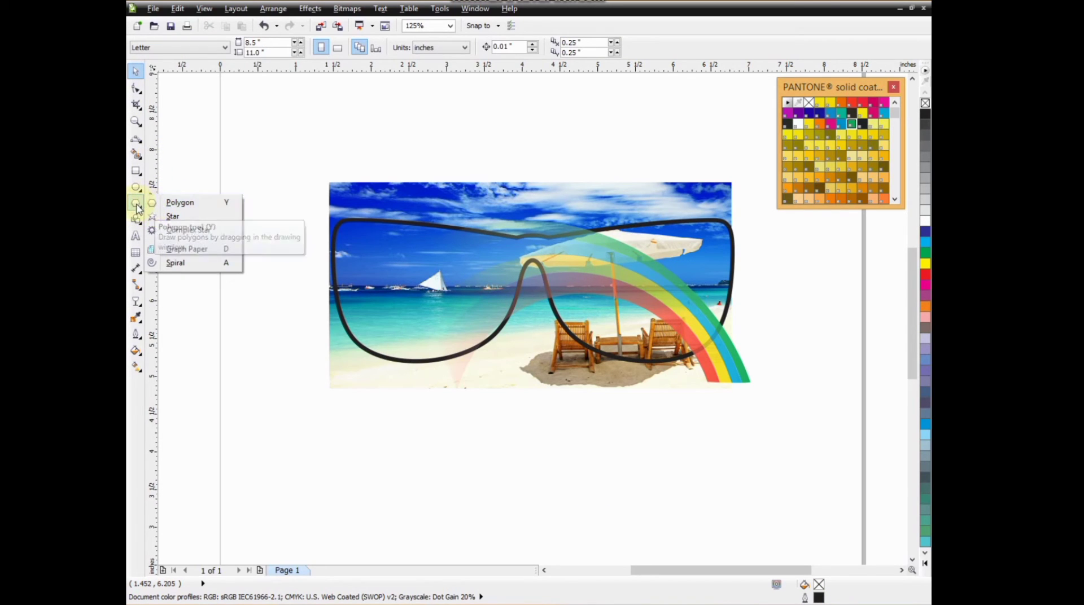
pyautogui.click(142, 208)
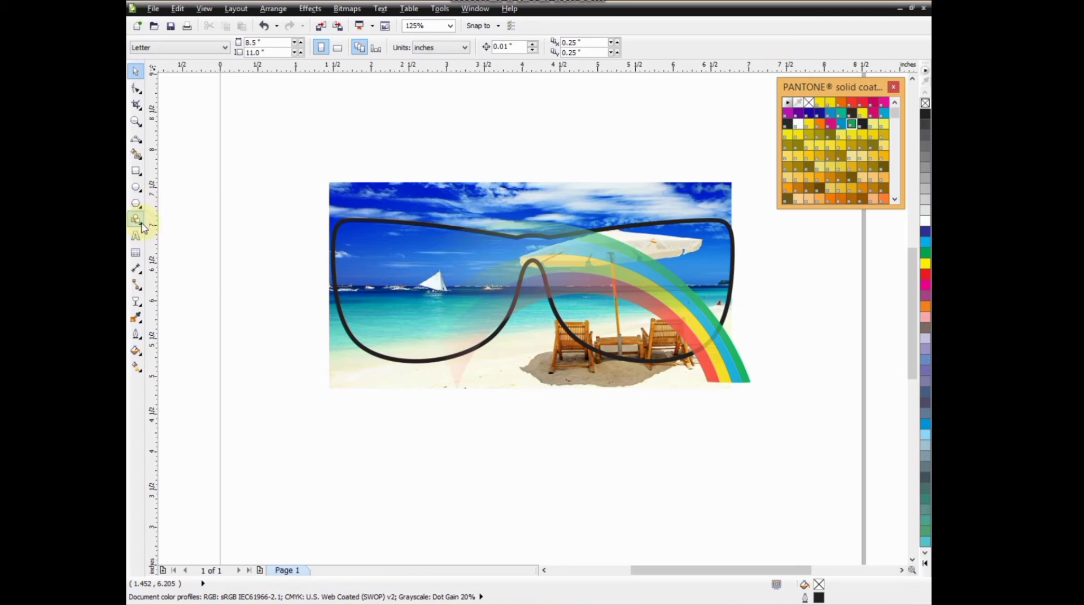
pyautogui.click(142, 226)
pyautogui.click(187, 219)
pyautogui.click(425, 50)
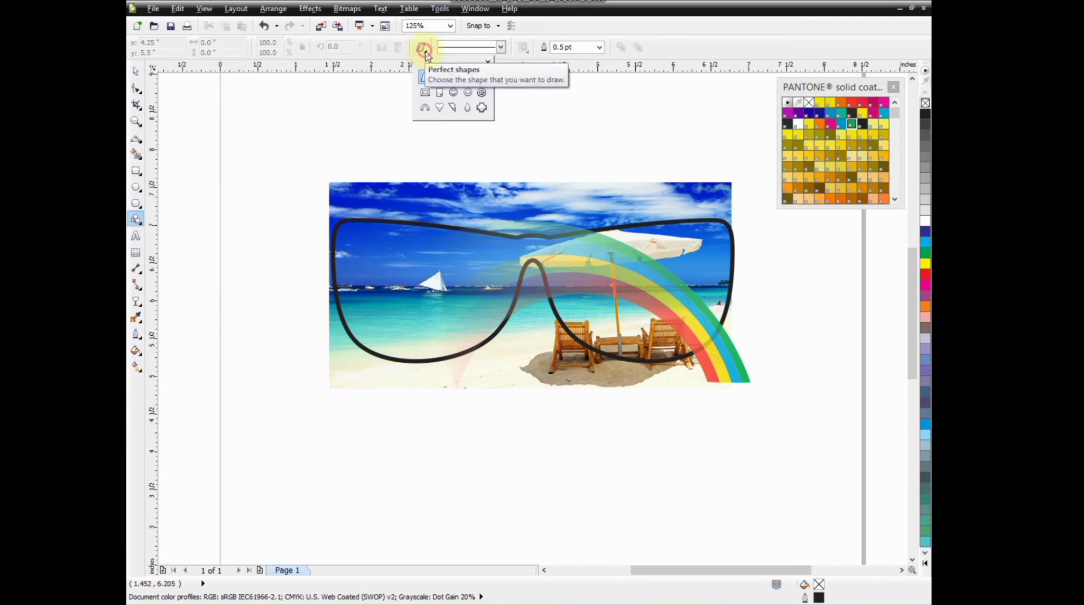
pyautogui.click(438, 109)
pyautogui.moveTo(371, 127); pyautogui.dragTo(388, 143)
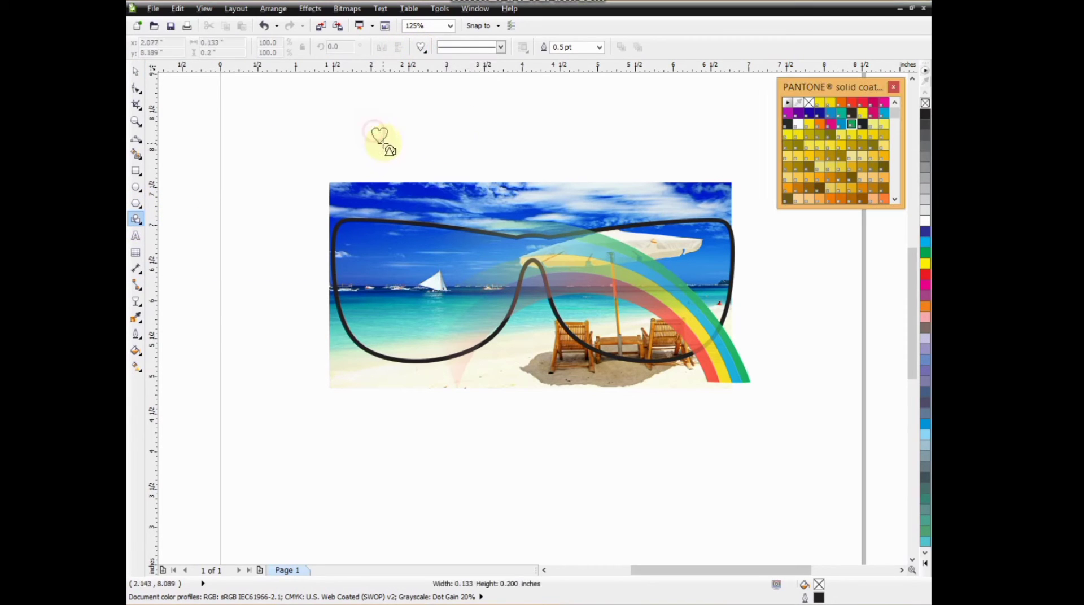
# - Fill the heart with PANTONE Red 032 C and remove its outline
pyautogui.click(137, 72)
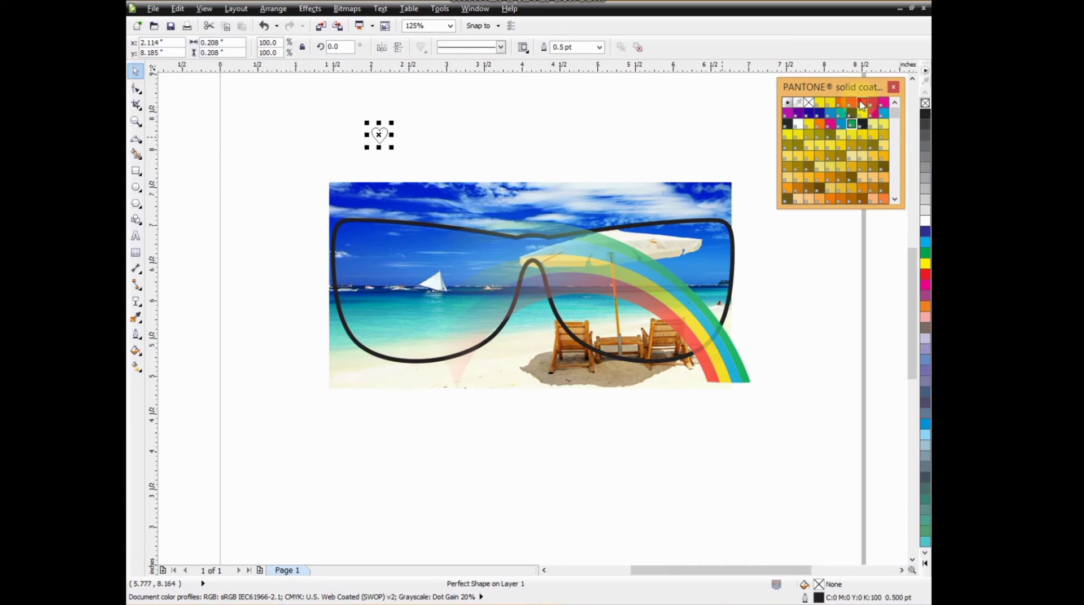
pyautogui.click(861, 103)
pyautogui.scroll(1, 377, 138)
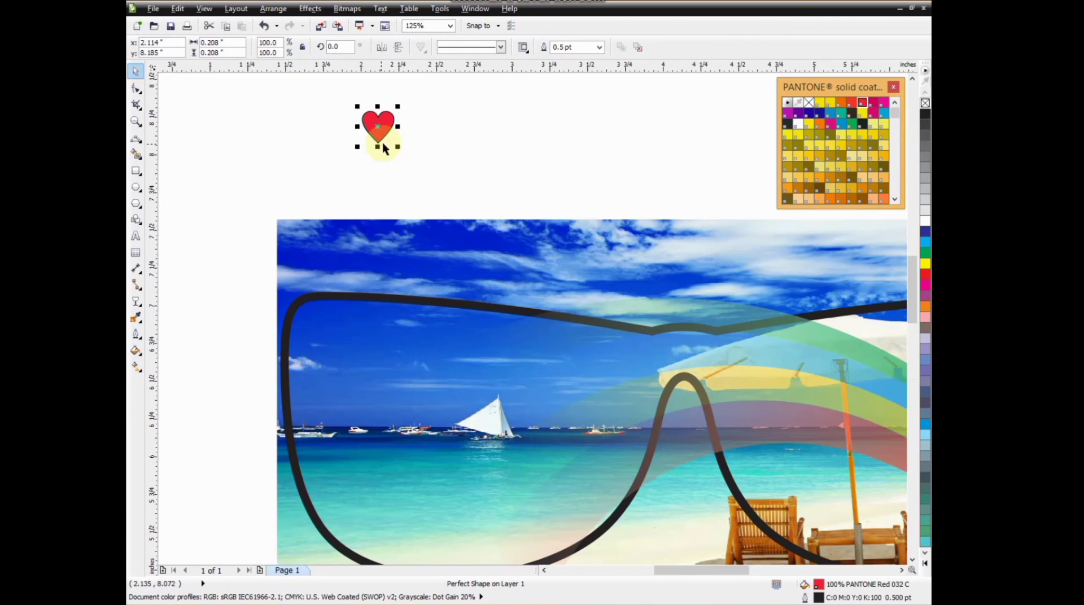
pyautogui.rightClick(925, 104)
pyautogui.scroll(-1, 402, 165)
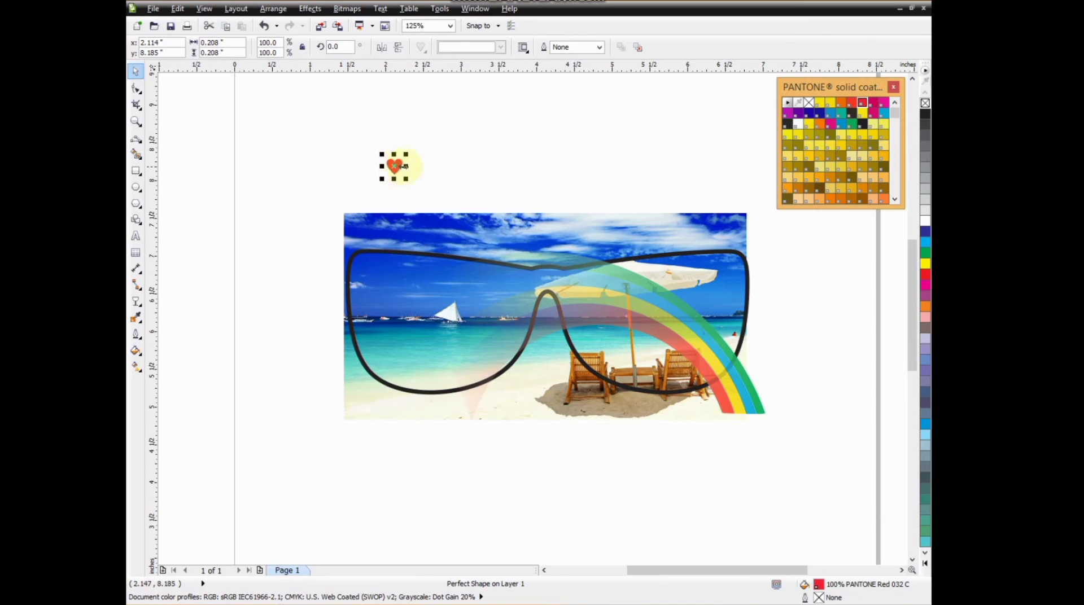
# - Move the heart onto the left lens, scale it to 82% and rotate it to about 284.8 degrees
pyautogui.moveTo(403, 156); pyautogui.dragTo(432, 433)
pyautogui.scroll(1, 399, 179)
pyautogui.click(411, 423)
pyautogui.scroll(-1, 534, 359)
pyautogui.scroll(1, 627, 456)
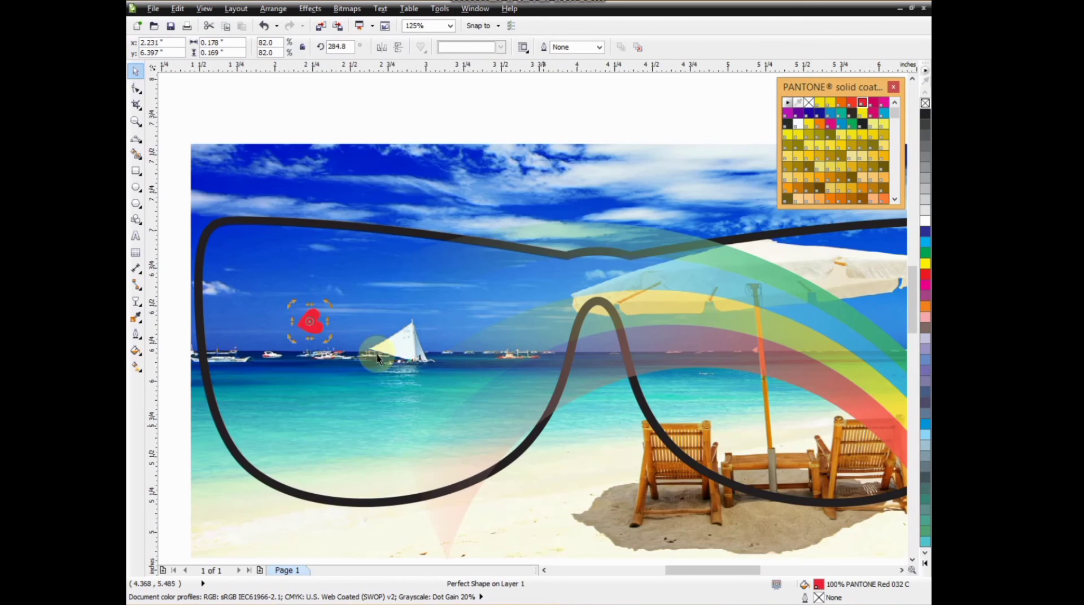
# - Scatter large heart copies at varied angles over the sky, sea and sand of the left lens
pyautogui.rightClick(452, 269)
pyautogui.moveTo(315, 312); pyautogui.dragTo(435, 245)
pyautogui.moveTo(443, 284); pyautogui.dragTo(399, 381)
pyautogui.rightClick(400, 381)
pyautogui.moveTo(420, 358); pyautogui.dragTo(320, 460)
pyautogui.rightClick(320, 460)
pyautogui.moveTo(331, 443); pyautogui.dragTo(305, 439)
pyautogui.moveTo(321, 452); pyautogui.dragTo(254, 248)
pyautogui.rightClick(254, 249)
pyautogui.moveTo(254, 249); pyautogui.dragTo(529, 294)
pyautogui.rightClick(519, 404)
# - Fill the gaps on the left lens with small heart copies about 0.09 in wide at varied angles
pyautogui.rightClick(441, 463)
pyautogui.click(432, 455)
pyautogui.rightClick(528, 294)
pyautogui.rightClick(339, 255)
pyautogui.moveTo(528, 294); pyautogui.dragTo(450, 515)
pyautogui.rightClick(247, 391)
pyautogui.click(318, 388)
pyautogui.moveTo(317, 397); pyautogui.dragTo(242, 320)
pyautogui.rightClick(242, 320)
pyautogui.moveTo(242, 320); pyautogui.dragTo(386, 299)
pyautogui.rightClick(386, 299)
pyautogui.rightClick(478, 343)
pyautogui.moveTo(478, 344); pyautogui.dragTo(547, 362)
pyautogui.rightClick(546, 361)
pyautogui.moveTo(546, 361); pyautogui.dragTo(469, 405)
pyautogui.rightClick(469, 405)
pyautogui.moveTo(469, 406); pyautogui.dragTo(369, 468)
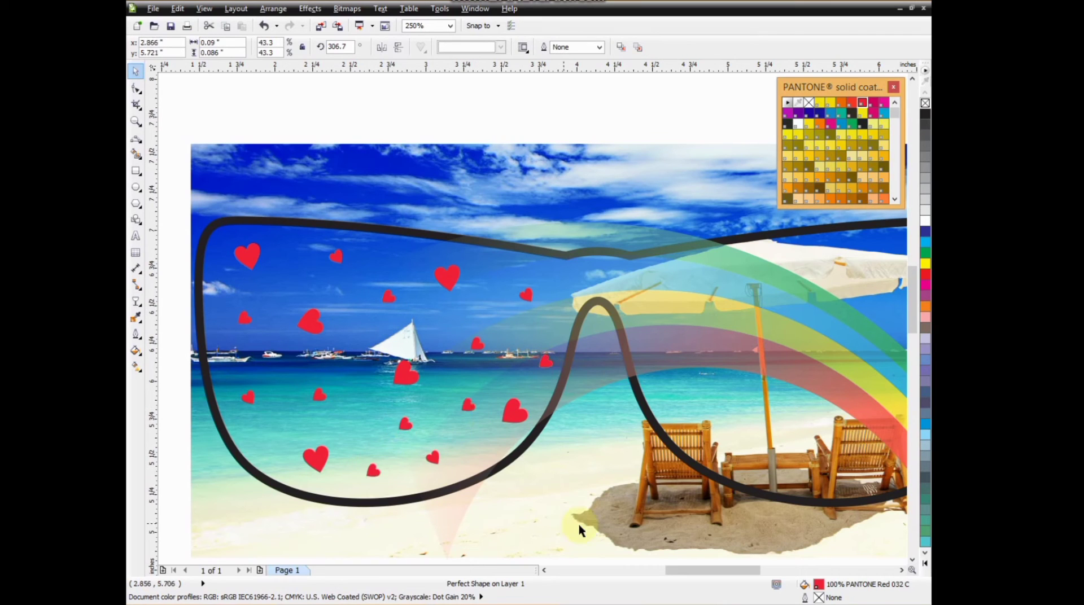
pyautogui.scroll(-1, 310, 280)
pyautogui.moveTo(313, 282); pyautogui.dragTo(310, 281)
pyautogui.click(413, 455)
pyautogui.hotkey('ctrl', 'z')
# - Select all the left lens hearts and place a horizontally mirrored copy of them over the right lens
pyautogui.moveTo(194, 491); pyautogui.dragTo(712, 189)
pyautogui.moveTo(209, 472); pyautogui.dragTo(462, 253)
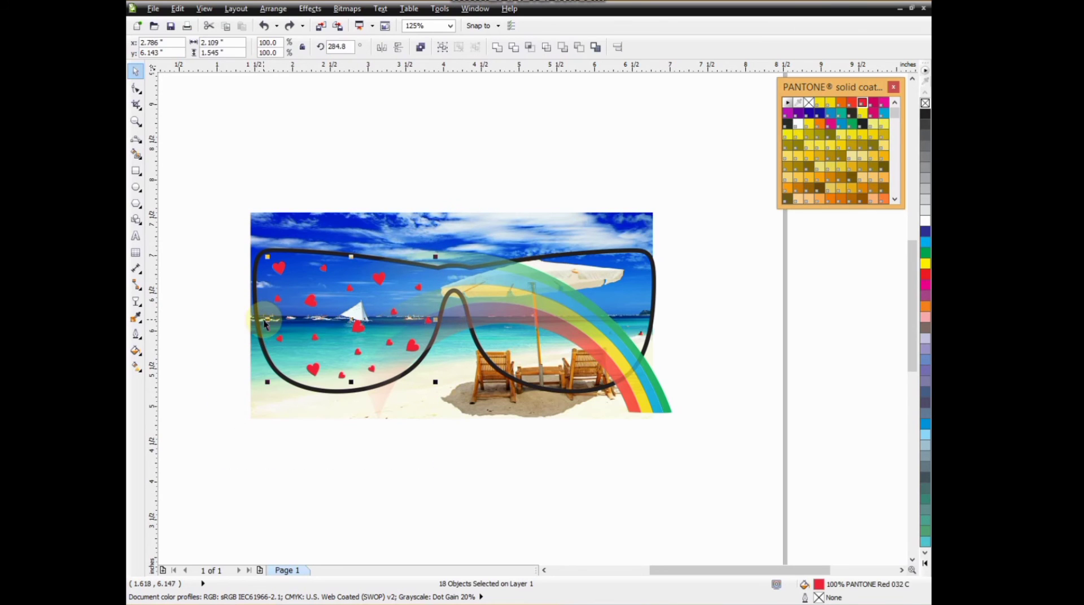
pyautogui.moveTo(271, 319); pyautogui.dragTo(500, 332)
pyautogui.rightClick(500, 332)
pyautogui.moveTo(505, 329); pyautogui.dragTo(557, 324)
pyautogui.scroll(-1, 439, 344)
pyautogui.scroll(2, 435, 342)
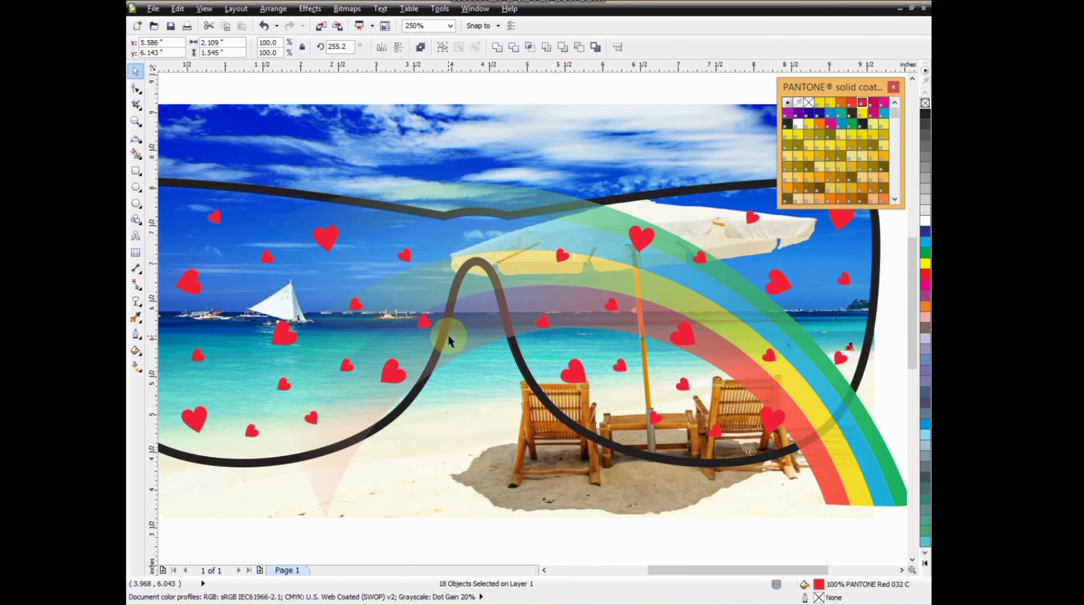
pyautogui.scroll(-1, 448, 339)
pyautogui.click(479, 508)
pyautogui.press('Escape')
# - Add large and small heart copies around the nose bridge to fill the gap between the two heart clusters
pyautogui.scroll(1, 468, 355)
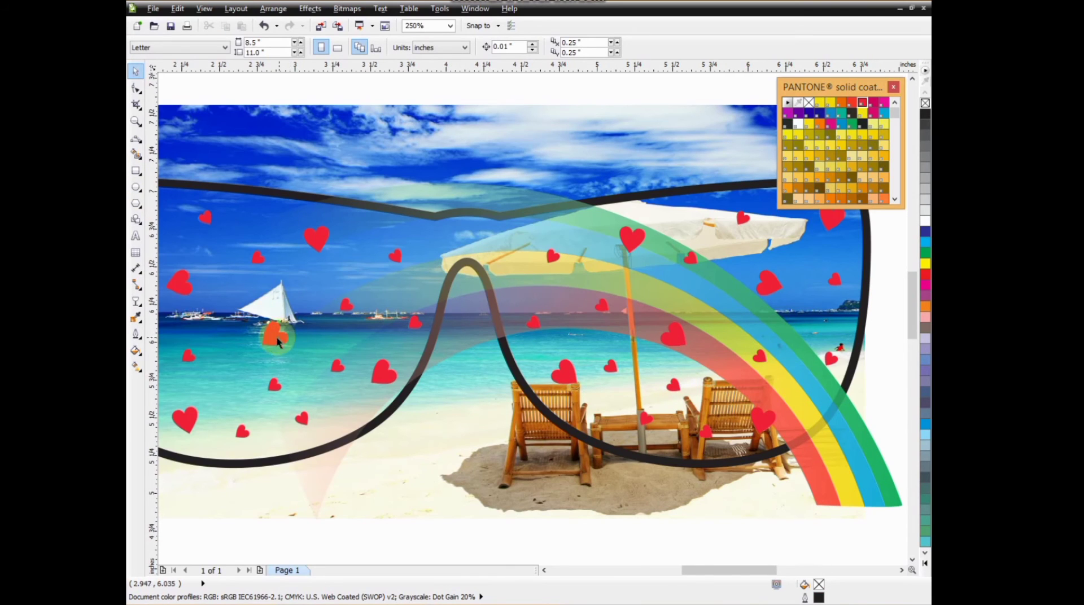
pyautogui.click(477, 260)
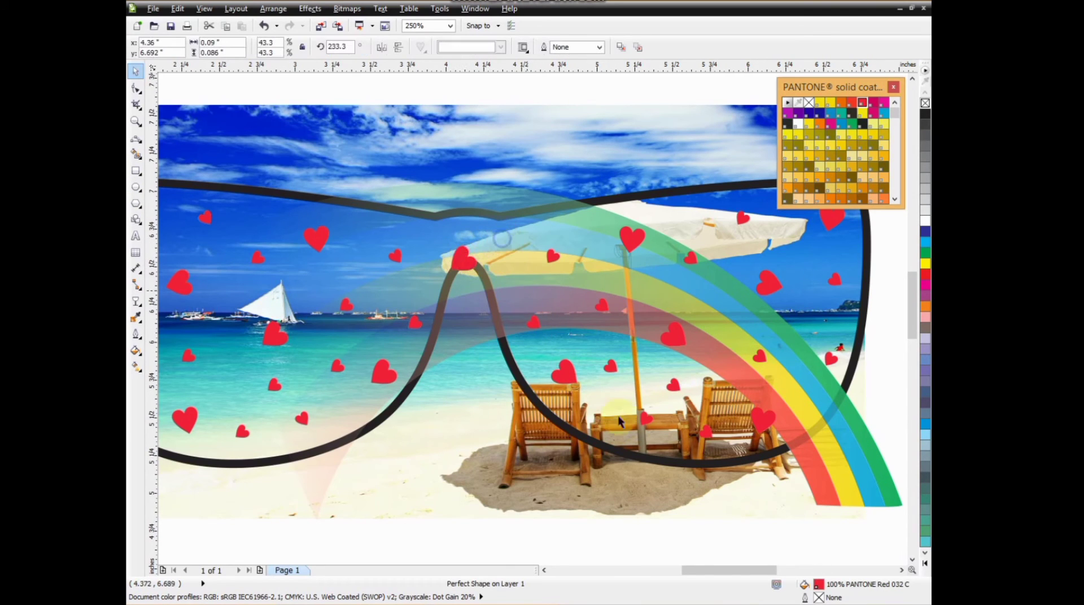
pyautogui.moveTo(539, 381); pyautogui.dragTo(412, 346)
pyautogui.rightClick(428, 299)
pyautogui.click(482, 475)
pyautogui.click(446, 228)
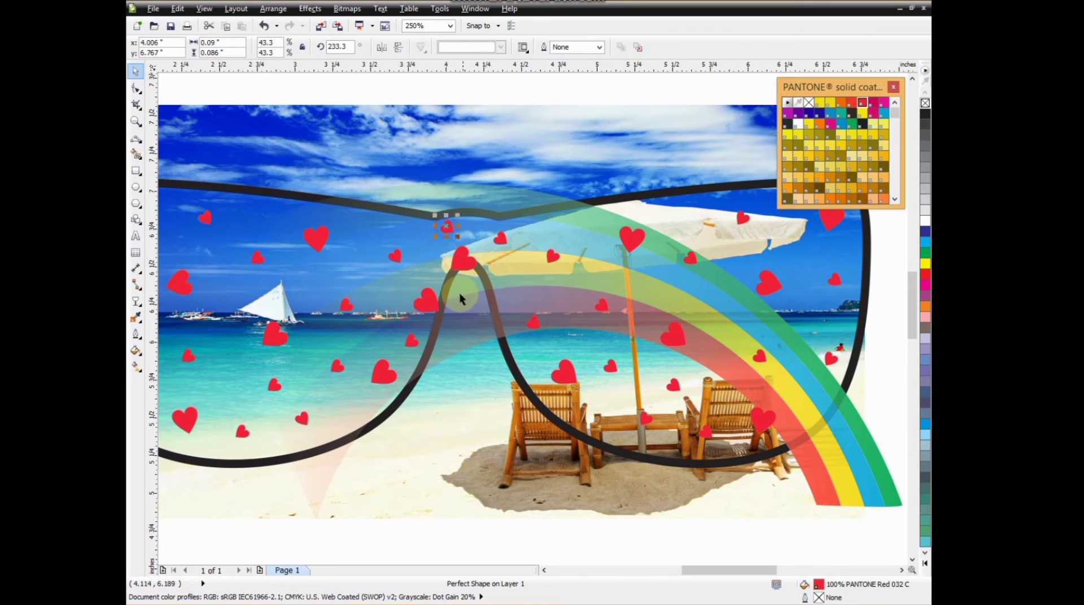
pyautogui.scroll(-1, 459, 296)
pyautogui.click(479, 511)
# - Set the document's nudge distance to 1.0 inch
pyautogui.moveTo(193, 488); pyautogui.dragTo(730, 209)
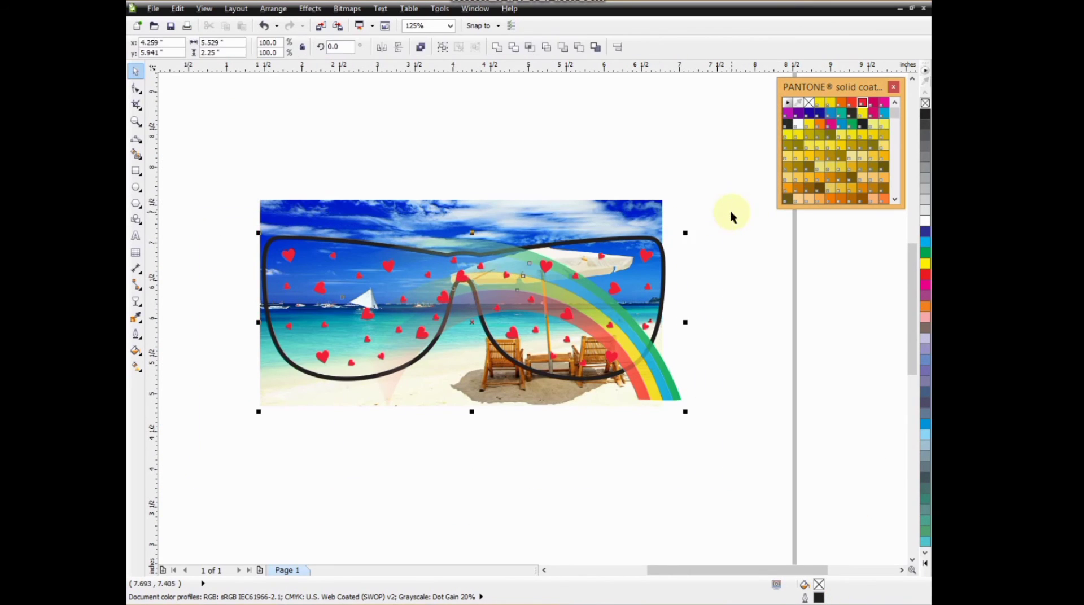
pyautogui.click(730, 208)
pyautogui.click(647, 246)
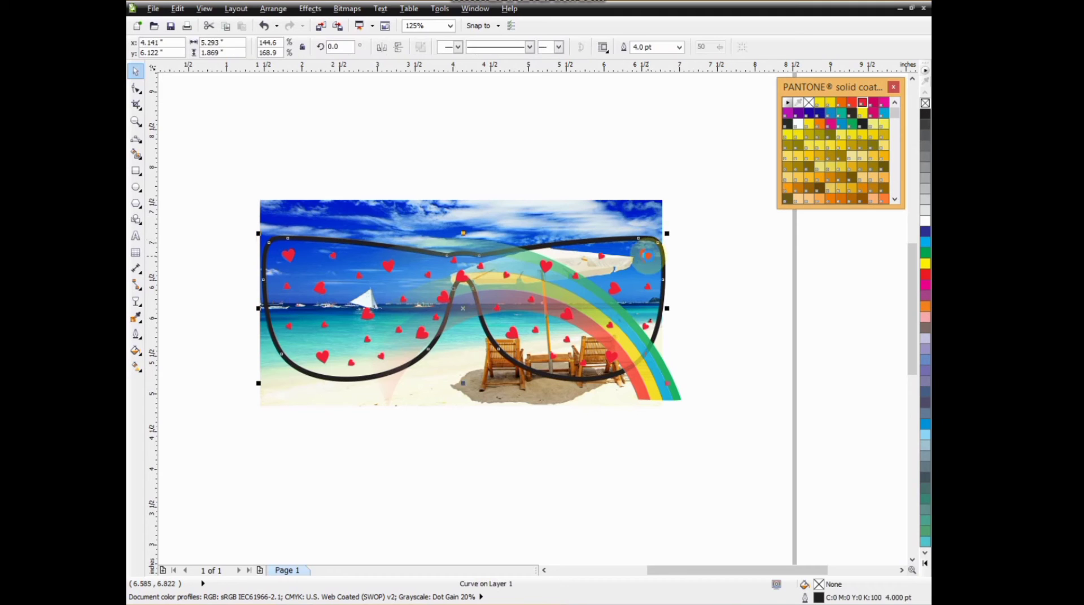
pyautogui.click(703, 249)
pyautogui.click(618, 239)
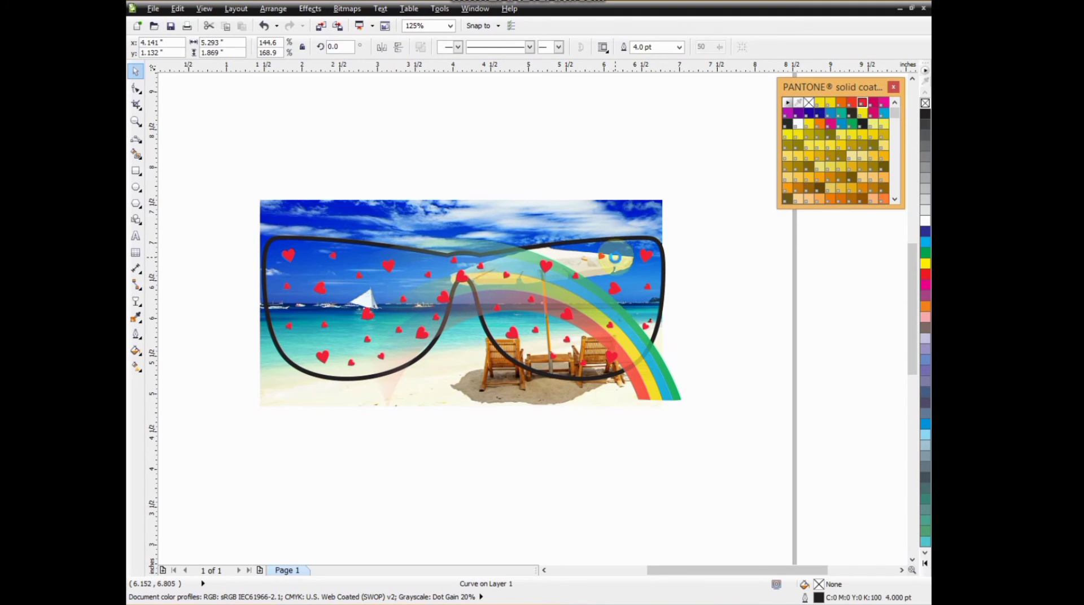
pyautogui.scroll(-1, 636, 256)
pyautogui.click(731, 261)
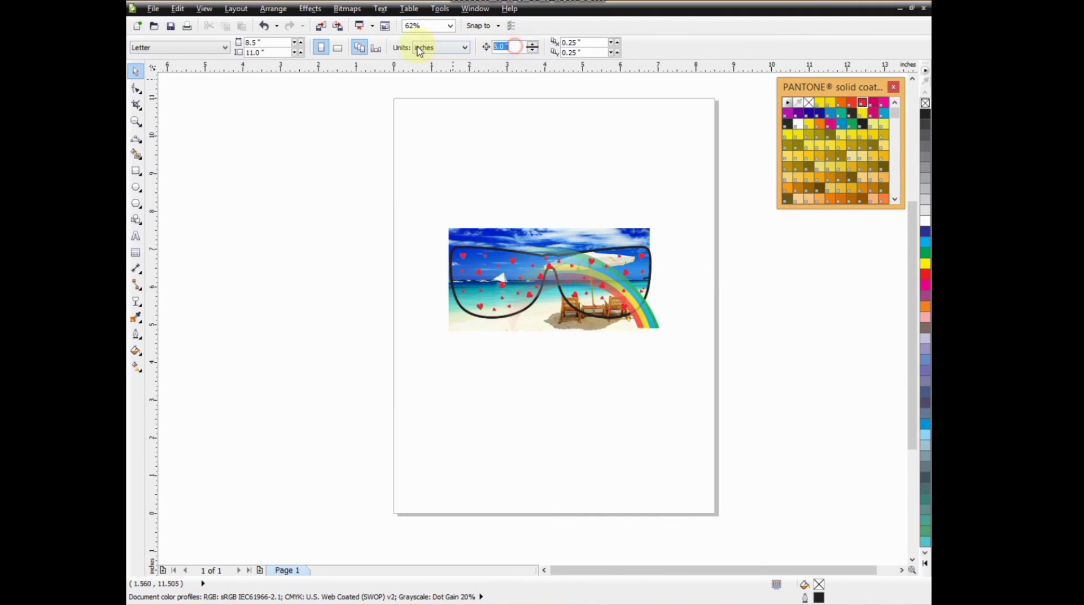
# - Duplicate the glasses outline and move the copy 4 inches straight down, below the artwork
pyautogui.scroll(2, 536, 244)
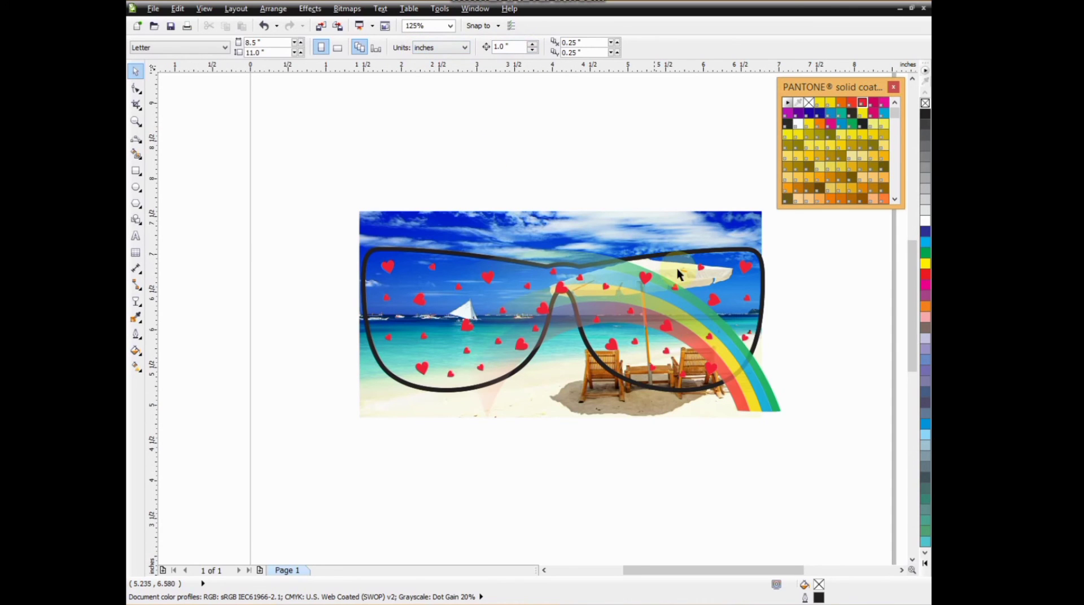
pyautogui.click(709, 253)
pyautogui.press('+')
pyautogui.press('Down')
pyautogui.press('Down')
pyautogui.press('Down')
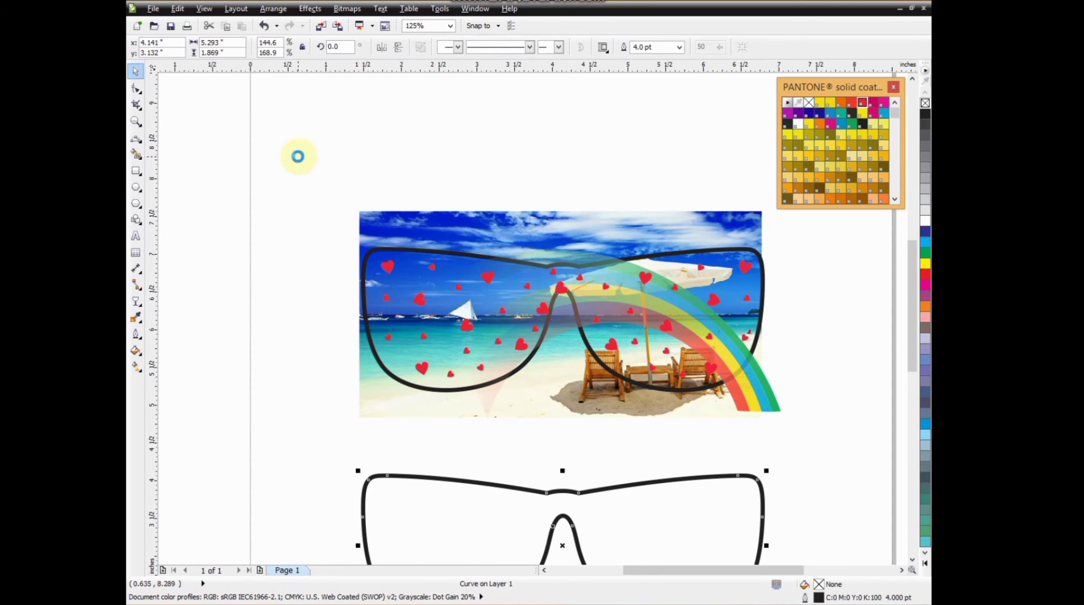
# - Group the beach photo, rainbow stripes and all the hearts, leaving the glasses outline out of the group
pyautogui.moveTo(298, 157); pyautogui.dragTo(851, 488)
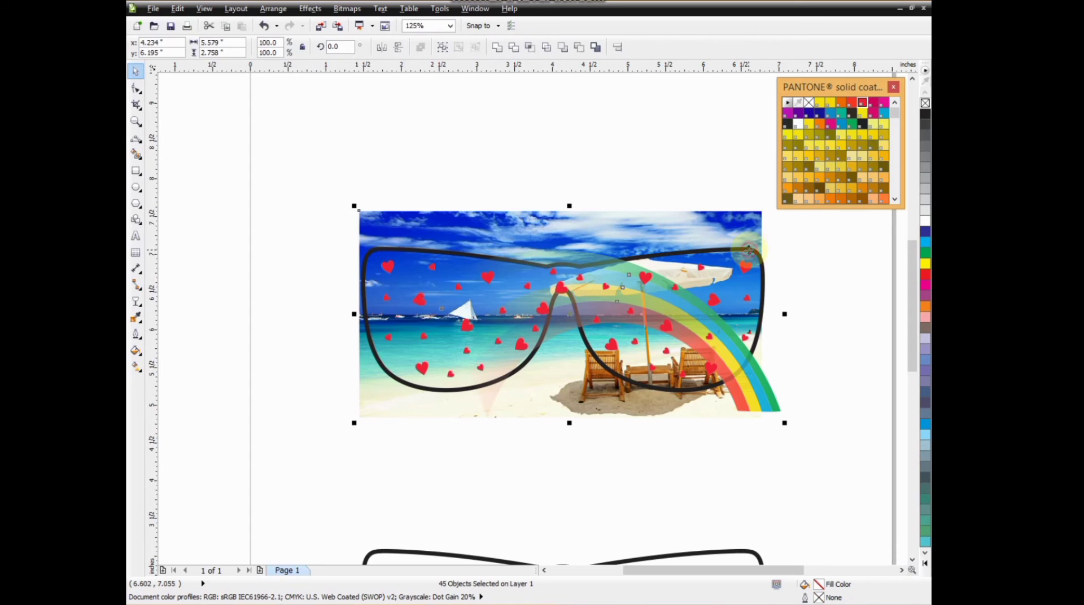
pyautogui.press('Down')
pyautogui.press('Up')
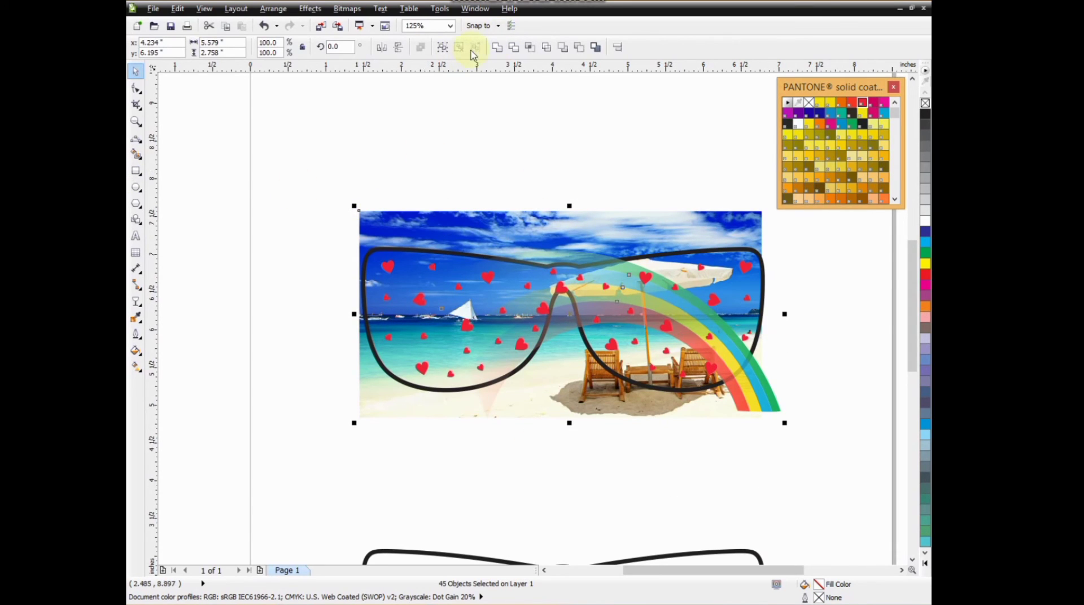
pyautogui.click(449, 46)
pyautogui.click(478, 139)
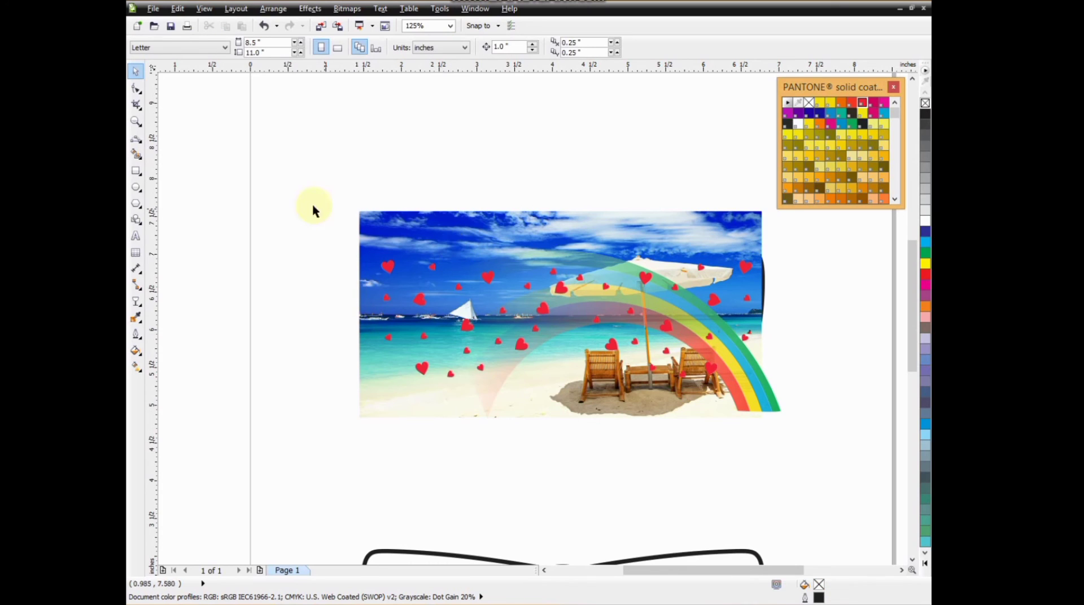
# - Bring the glasses outline in front of the beach artwork, fill it with PANTONE Process Cyan C and remove its outline
pyautogui.moveTo(304, 203); pyautogui.dragTo(810, 449)
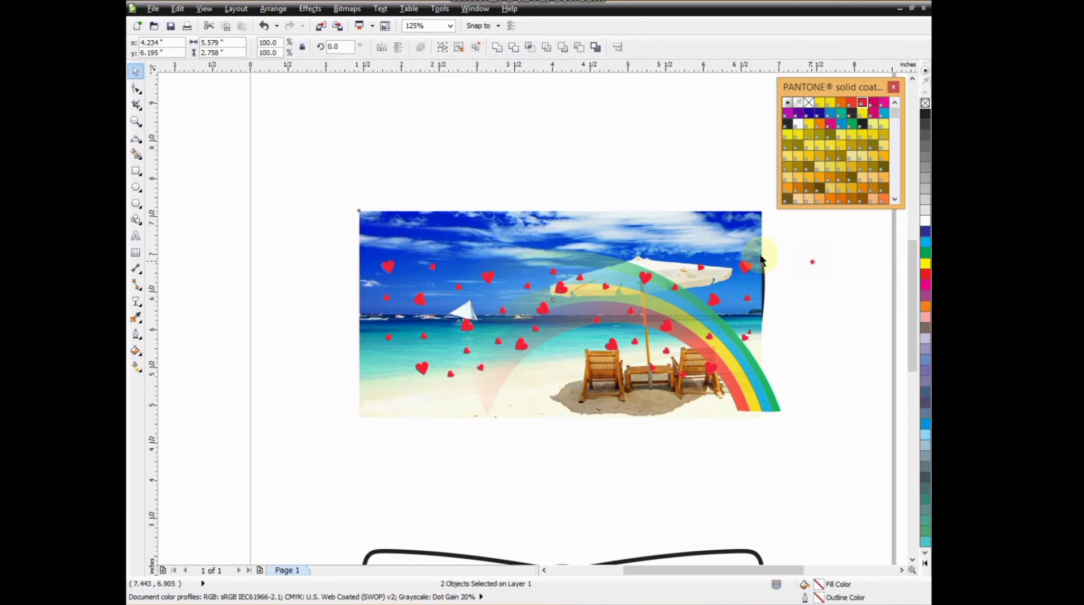
pyautogui.click(793, 248)
pyautogui.moveTo(812, 231); pyautogui.dragTo(237, 464)
pyautogui.hotkey('shift', 'pageup')
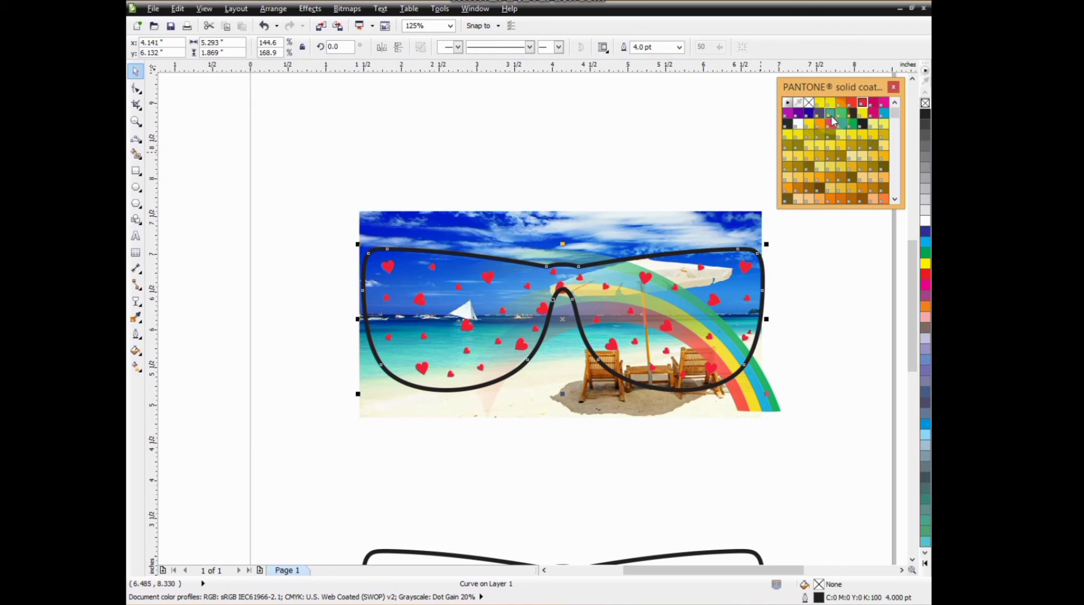
pyautogui.click(884, 113)
pyautogui.rightClick(925, 103)
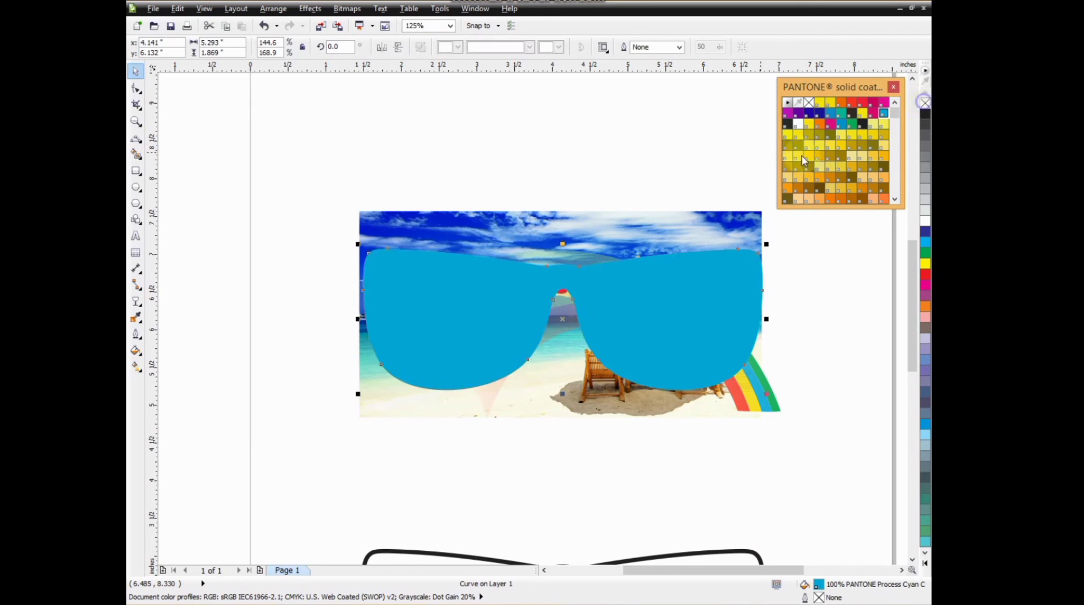
# - Apply a vertical linear transparency to the filled glasses shape, fading out towards the top, and recolour the shape red
pyautogui.click(136, 300)
pyautogui.moveTo(512, 275); pyautogui.dragTo(512, 404)
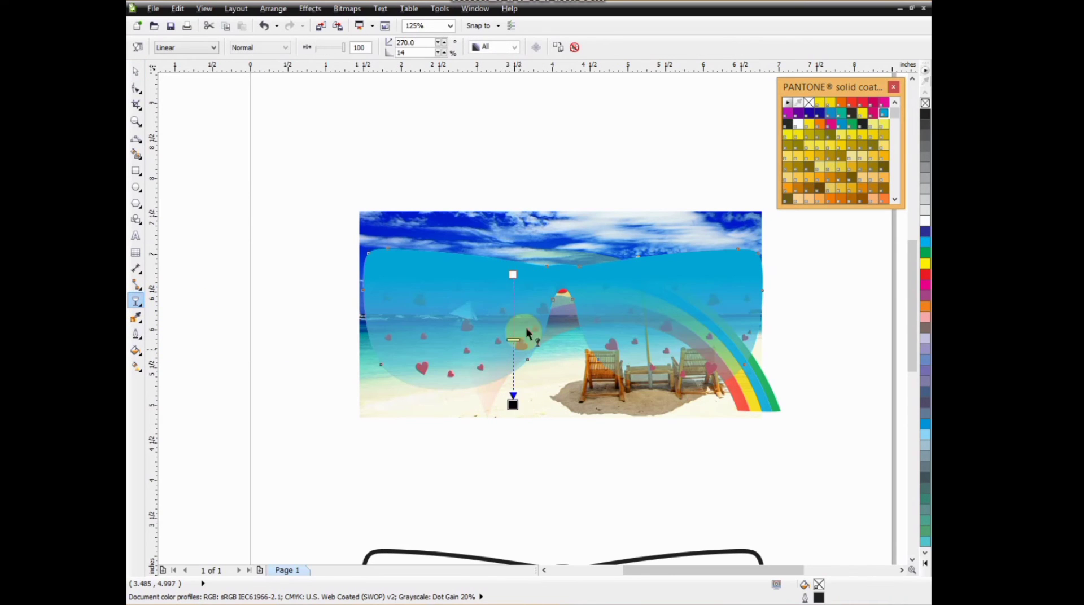
pyautogui.moveTo(512, 274); pyautogui.dragTo(507, 444)
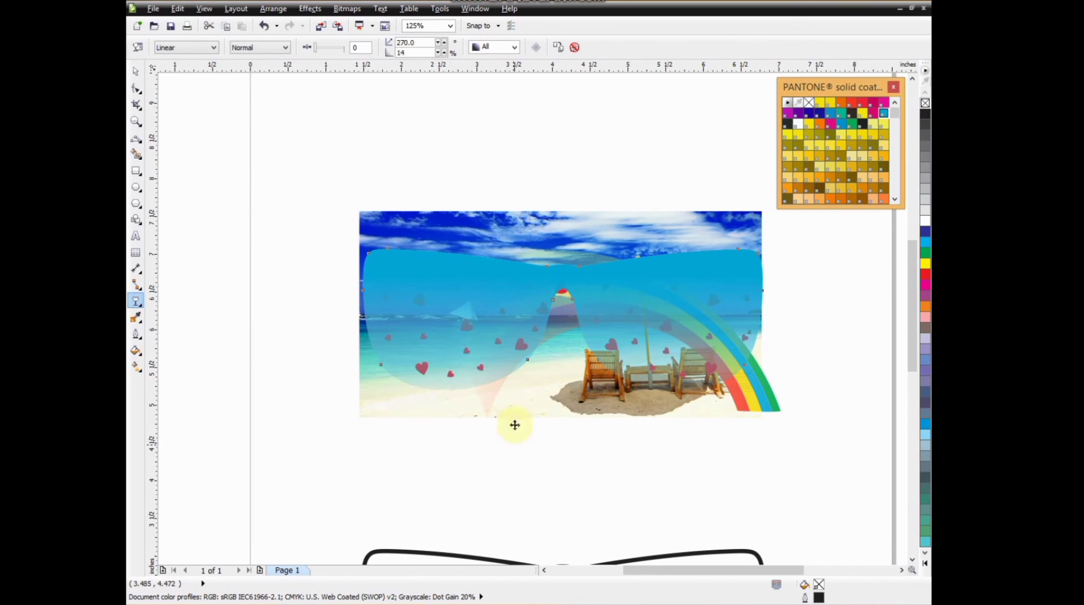
pyautogui.moveTo(513, 404); pyautogui.dragTo(530, 224)
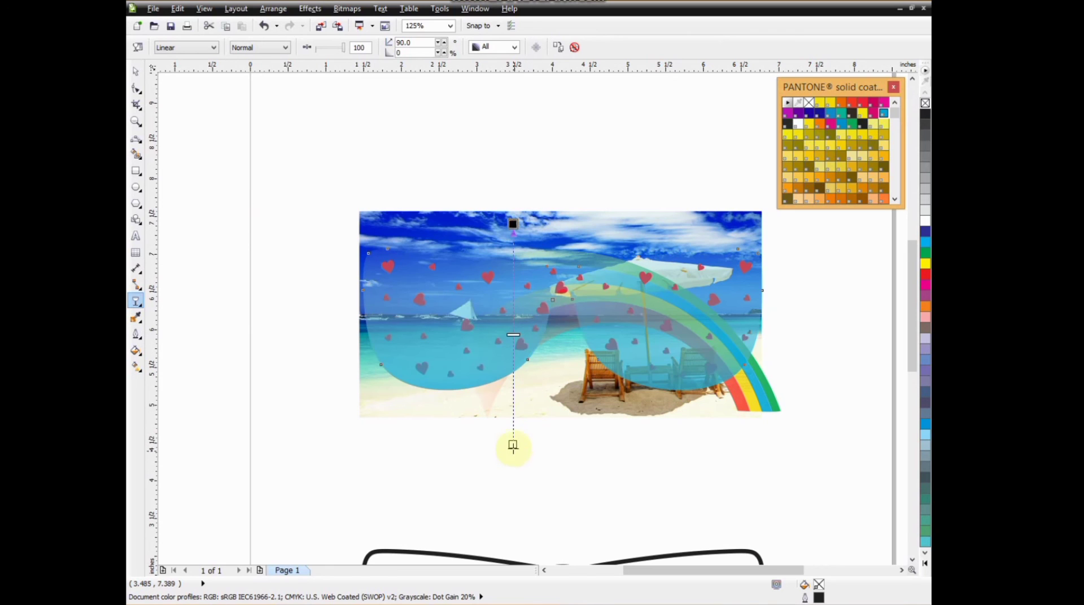
pyautogui.moveTo(511, 406); pyautogui.dragTo(512, 434)
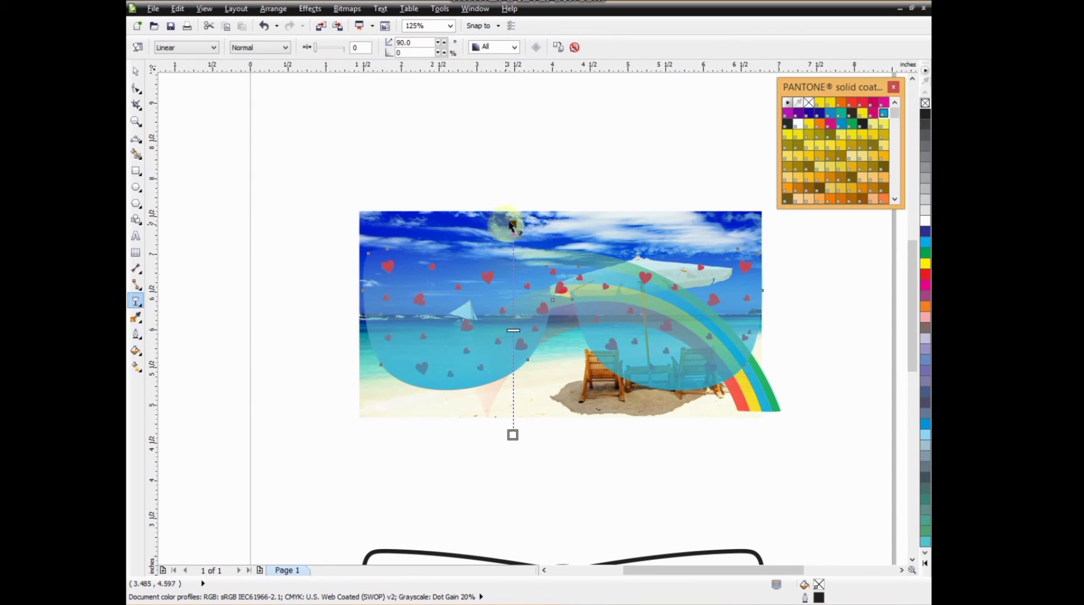
pyautogui.moveTo(511, 225); pyautogui.dragTo(509, 274)
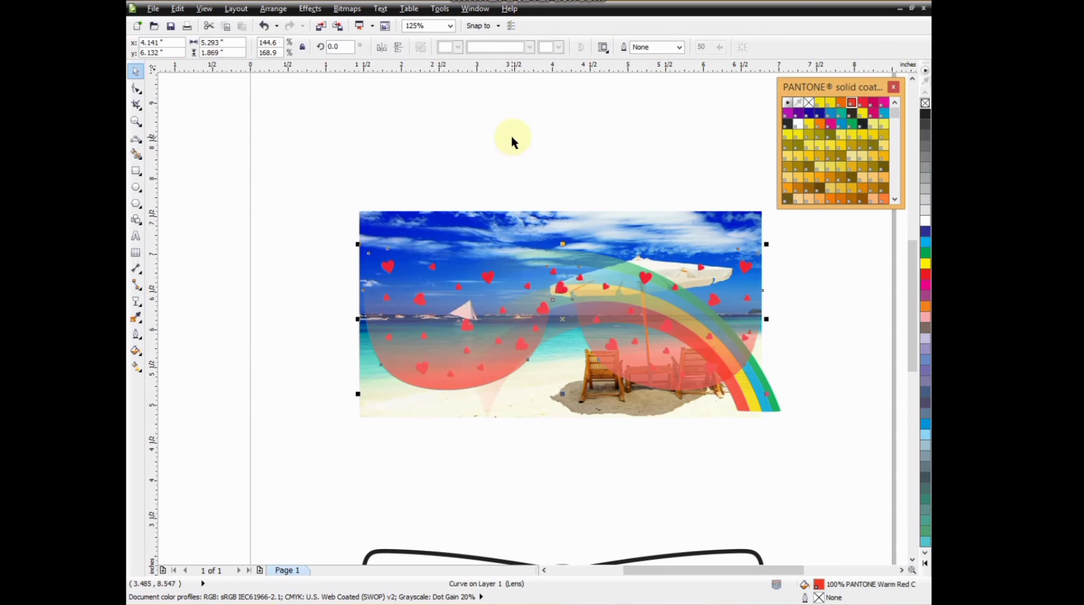
pyautogui.click(503, 202)
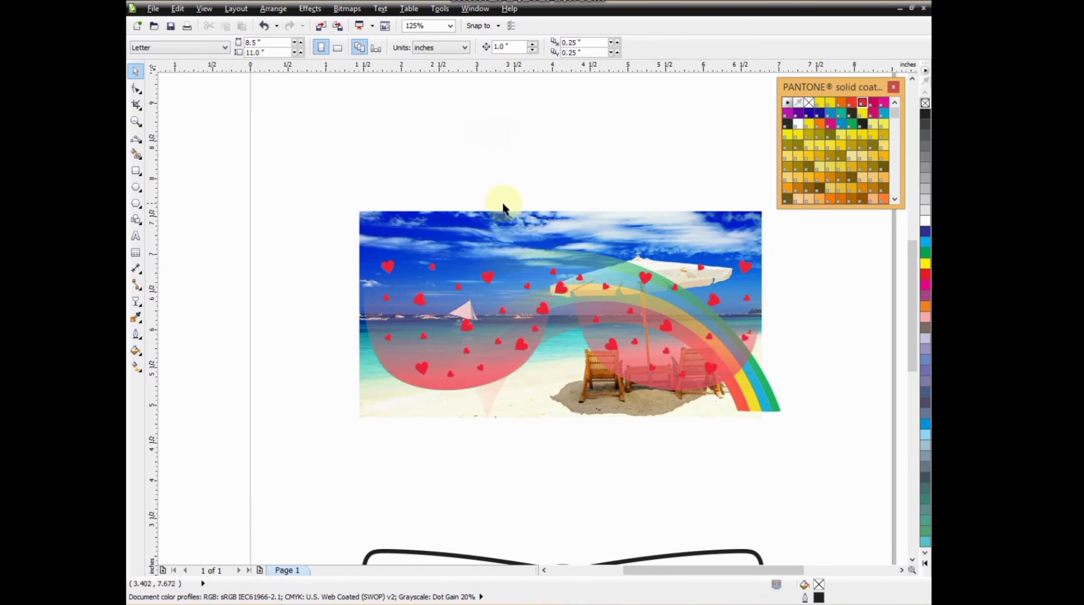
# - Group the red tinted glasses shape with the beach artwork, leaving the lower glasses outline out of the group
pyautogui.scroll(-2, 500, 209)
pyautogui.click(498, 386)
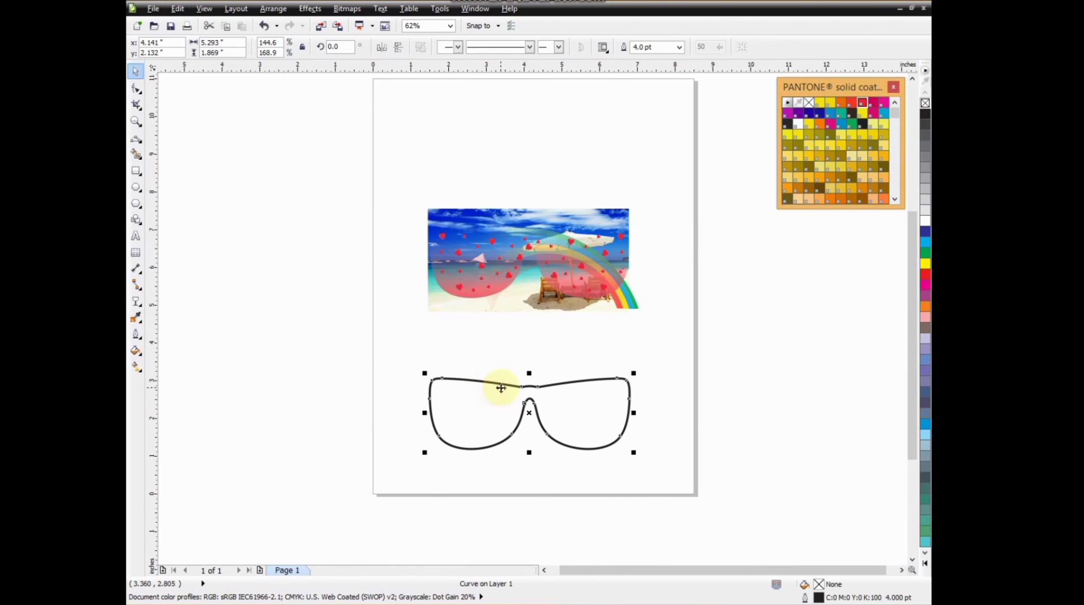
pyautogui.moveTo(357, 163); pyautogui.dragTo(712, 322)
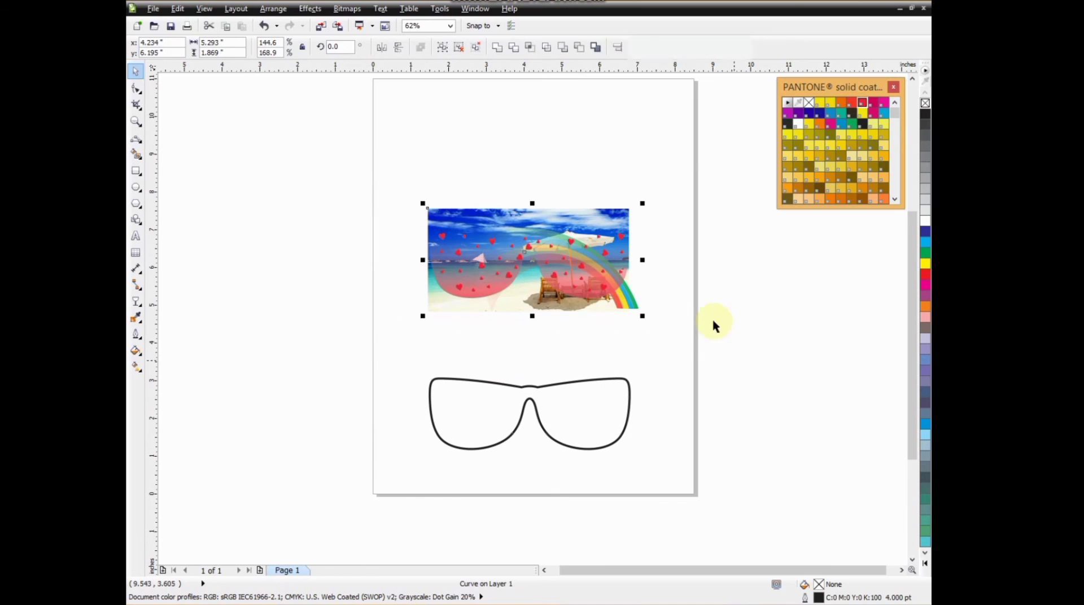
pyautogui.click(442, 47)
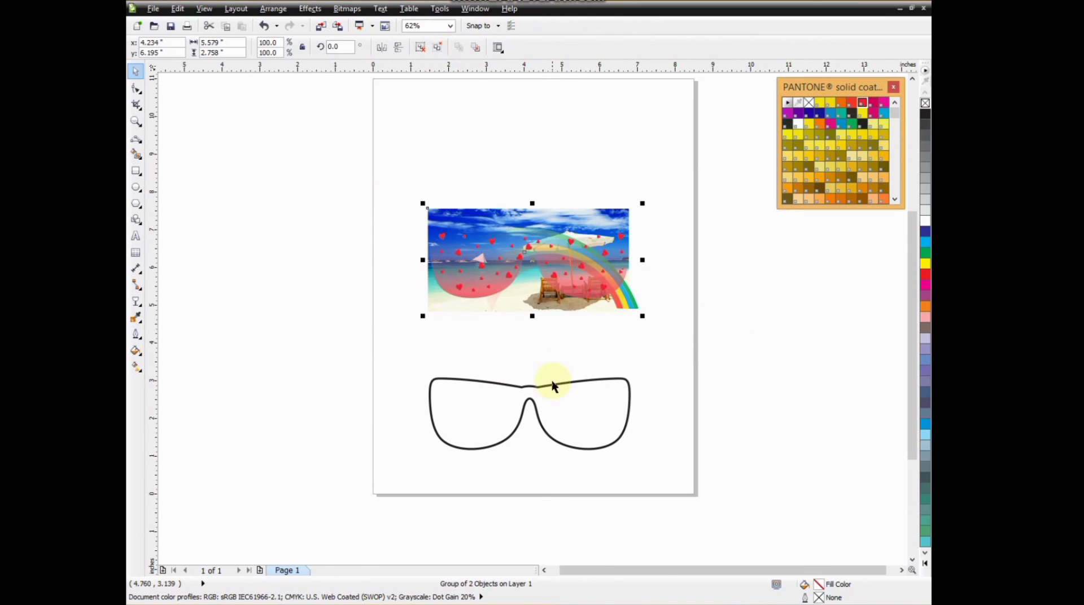
# - Move the lower glasses outline 4 inches straight up so it lies over the beach artwork
pyautogui.moveTo(552, 386); pyautogui.dragTo(526, 265)
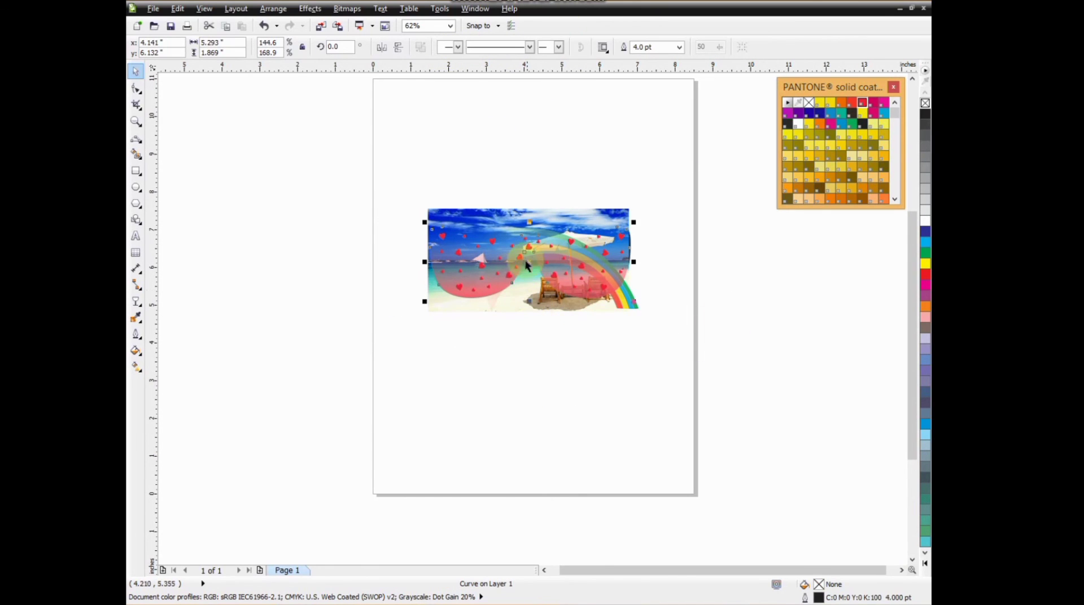
pyautogui.scroll(2, 526, 265)
pyautogui.scroll(-1, 568, 191)
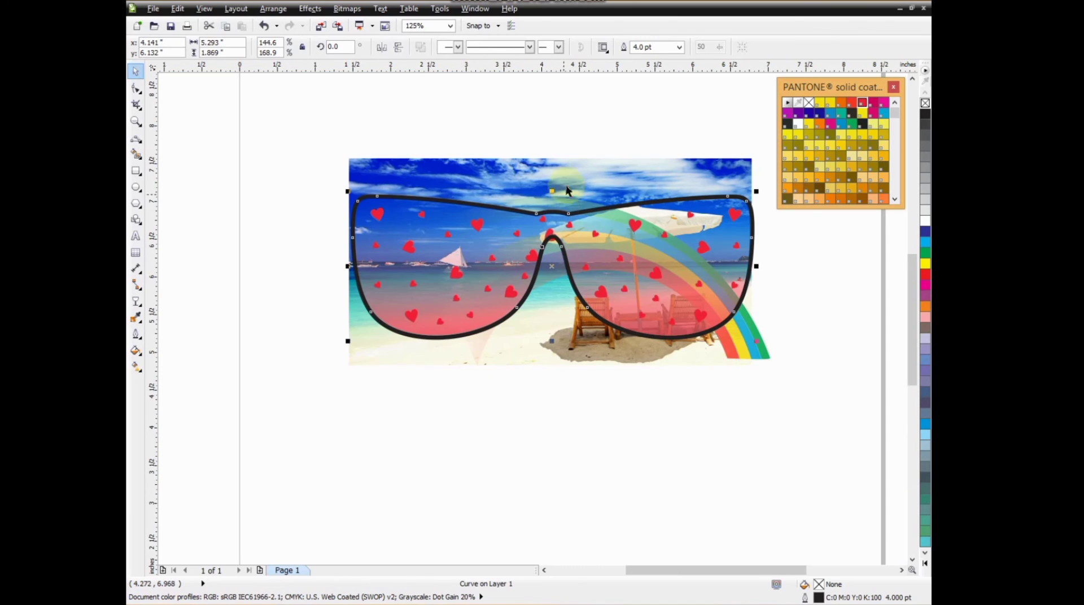
# - PowerClip the grouped beach artwork inside the glasses outline
pyautogui.click(565, 177)
pyautogui.click(310, 9)
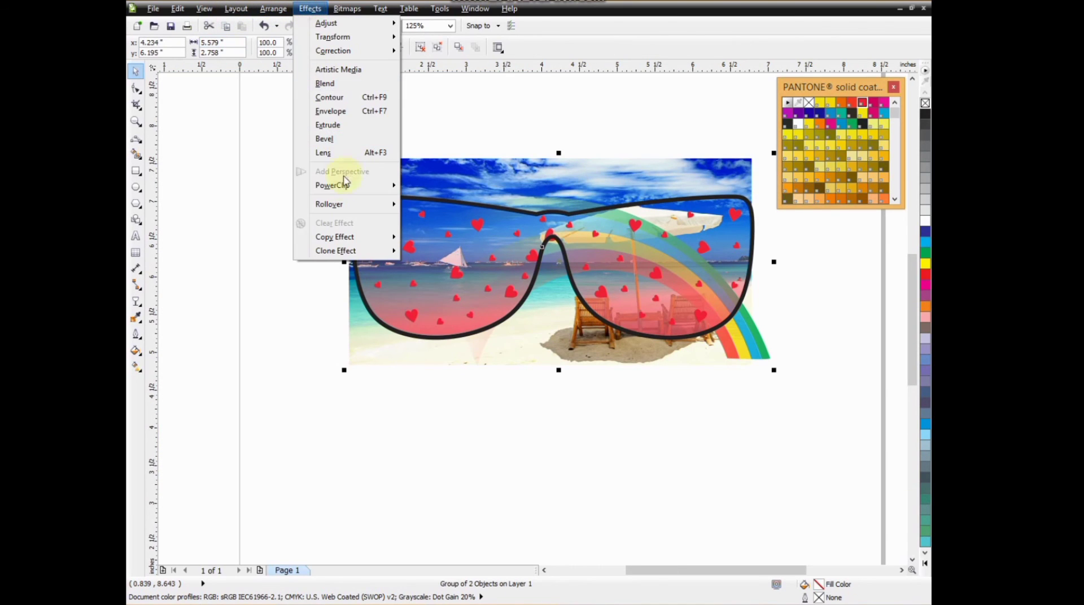
pyautogui.moveTo(362, 185)
pyautogui.click(434, 185)
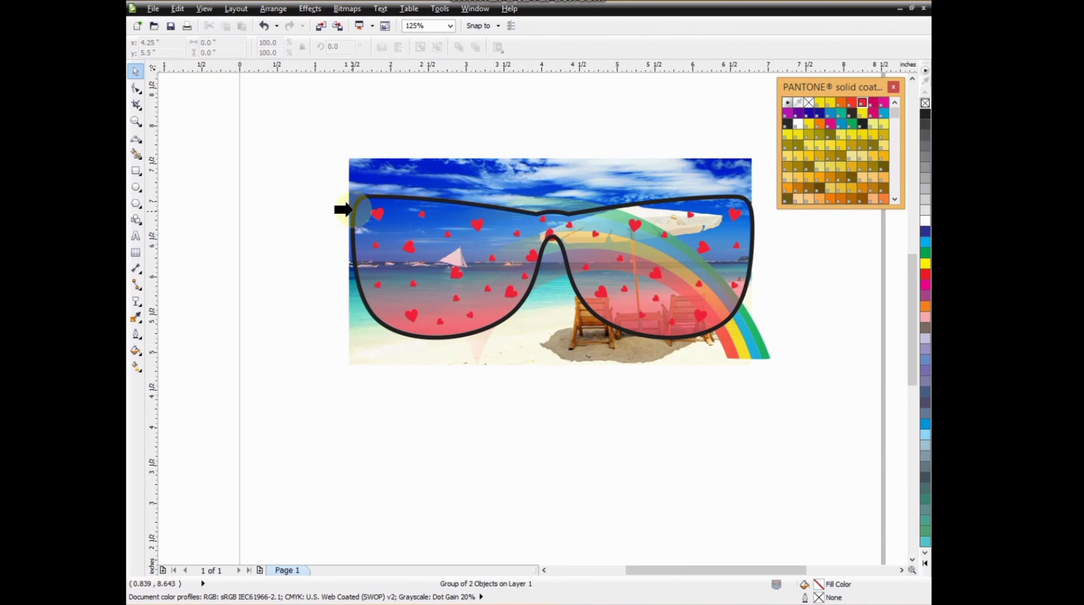
pyautogui.click(352, 209)
pyautogui.click(277, 151)
pyautogui.scroll(-1, 500, 323)
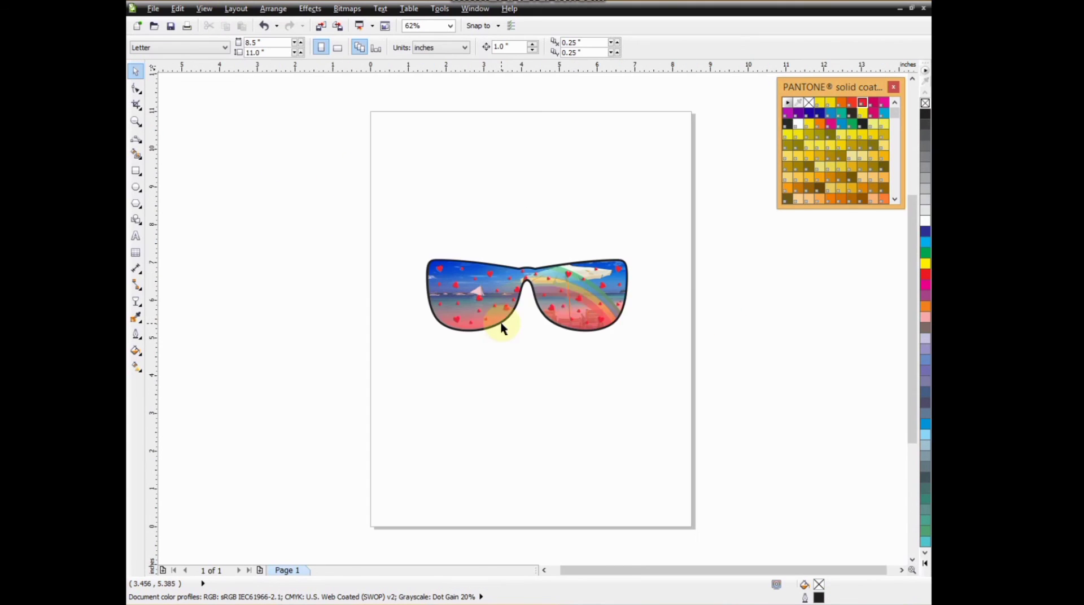
pyautogui.scroll(1, 525, 308)
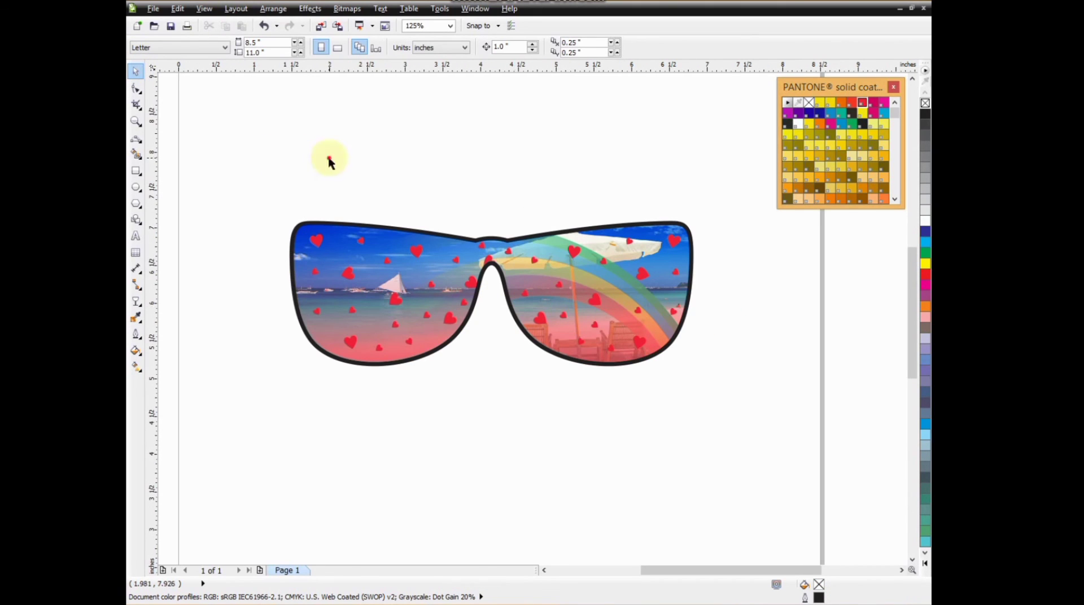
# - Add the artistic text "sun shine" below the glasses and enlarge it to about 55 pt
pyautogui.click(141, 240)
pyautogui.click(355, 449)
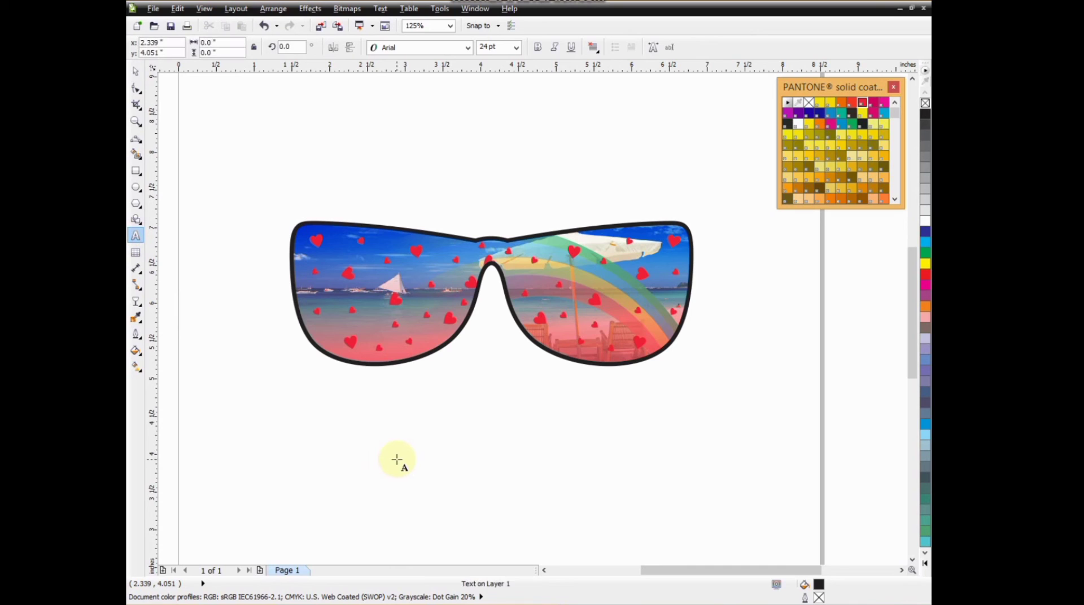
pyautogui.write('sun s')
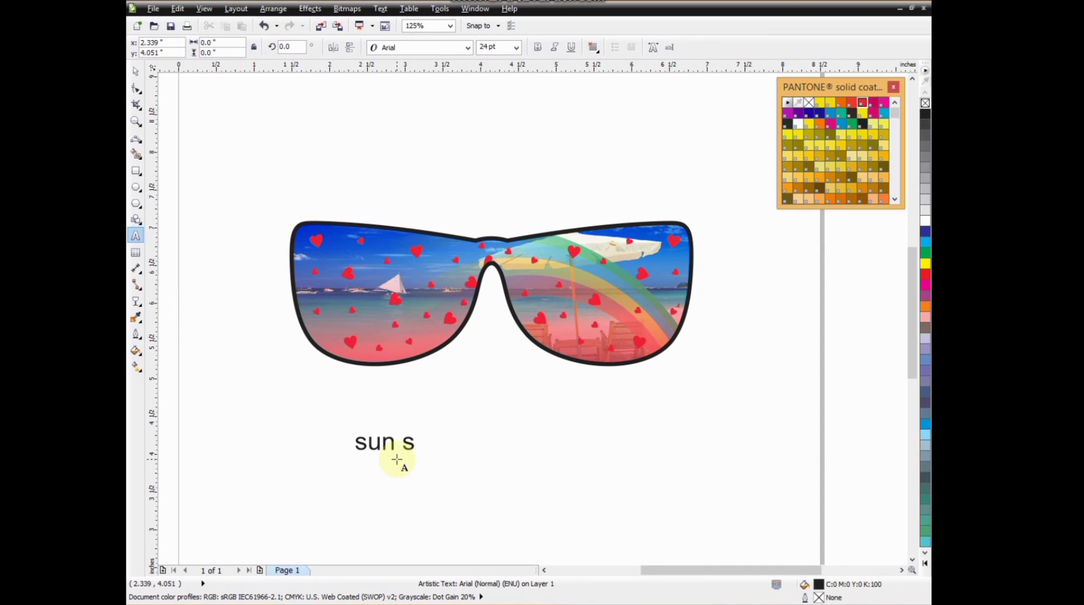
pyautogui.write('hine')
pyautogui.hotkey('ctrl', 'space')
pyautogui.moveTo(465, 430); pyautogui.dragTo(534, 415)
# - Set the font of the "sun shine" text to Freehand521 BT
pyautogui.click(468, 49)
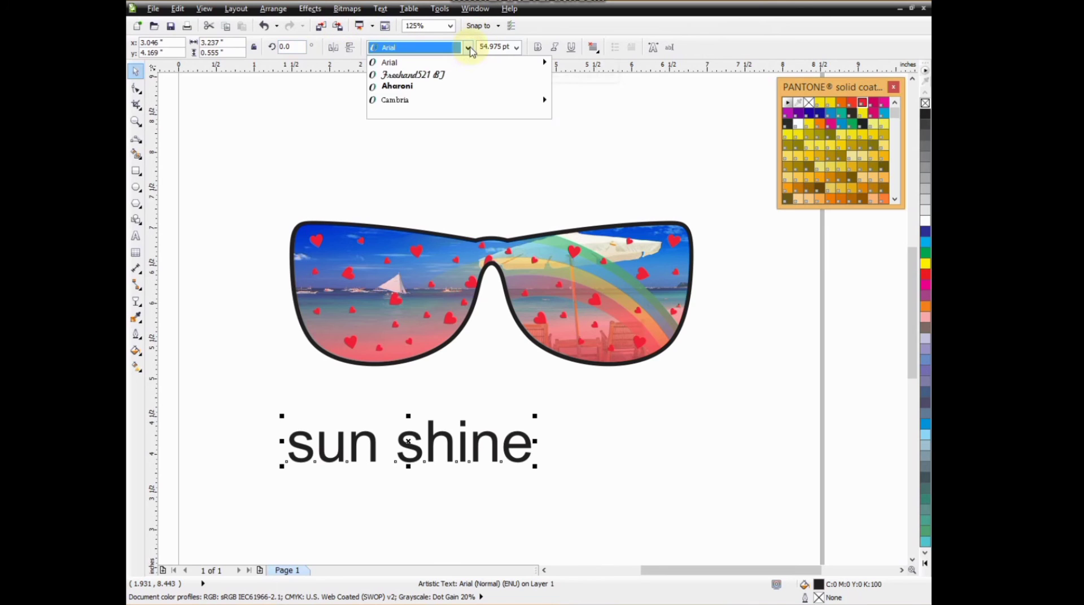
pyautogui.scroll(3, 548, 153)
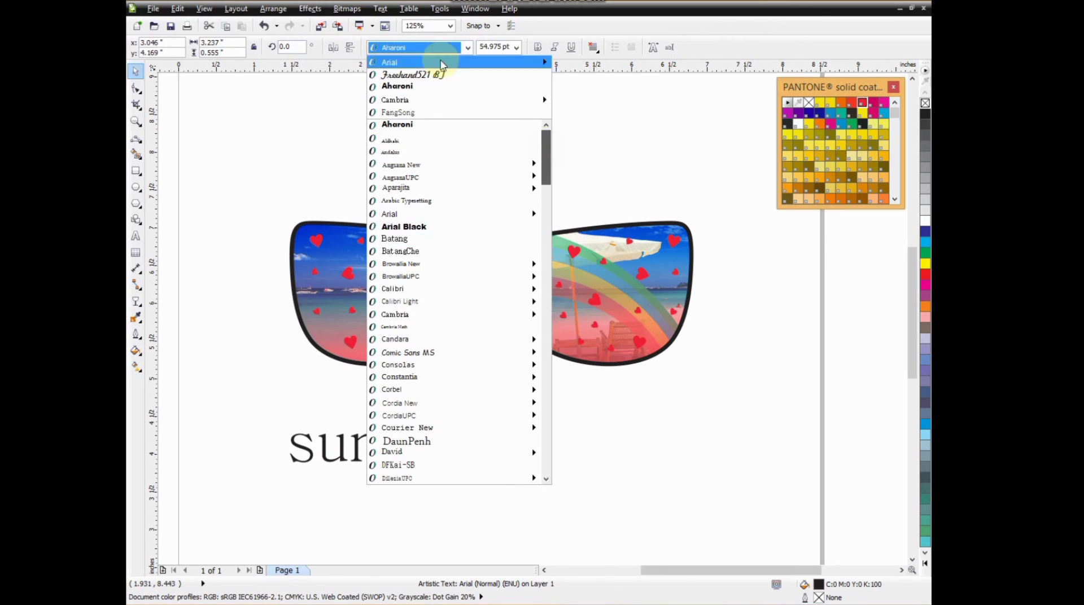
pyautogui.click(437, 79)
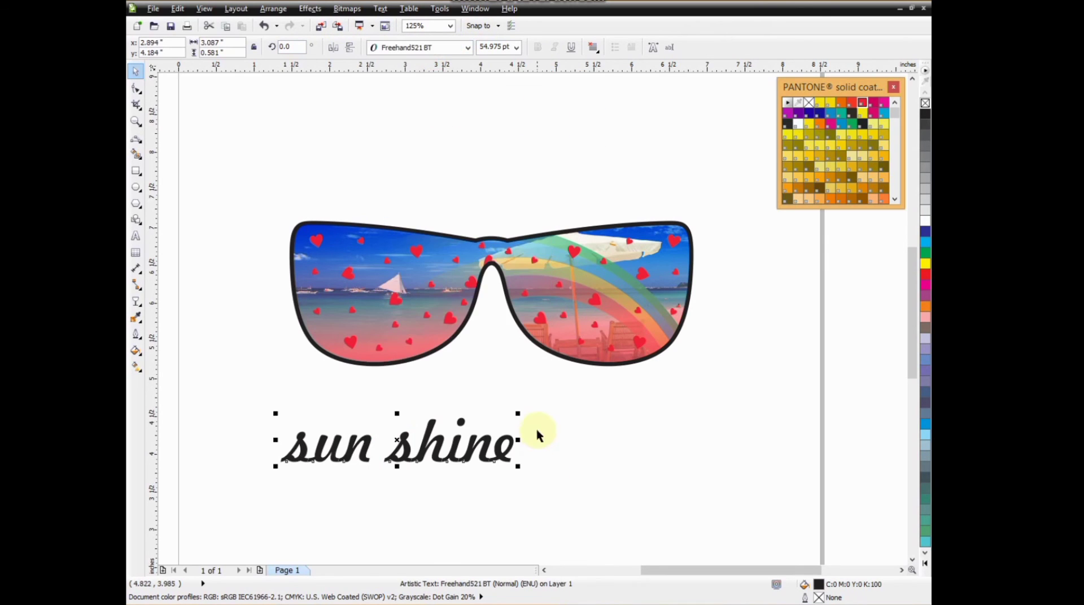
# - Change the text to Title Case, then enlarge it to about 78 pt and place it directly under the glasses
pyautogui.hotkey('shift', 'F3')
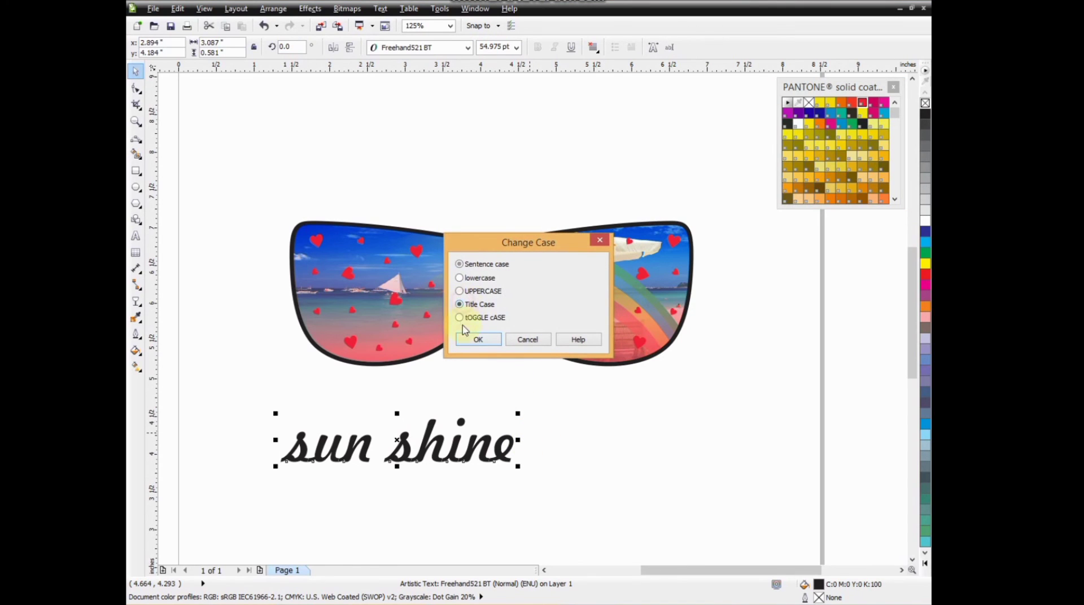
pyautogui.click(474, 340)
pyautogui.moveTo(537, 414); pyautogui.dragTo(592, 399)
pyautogui.moveTo(484, 436); pyautogui.dragTo(555, 411)
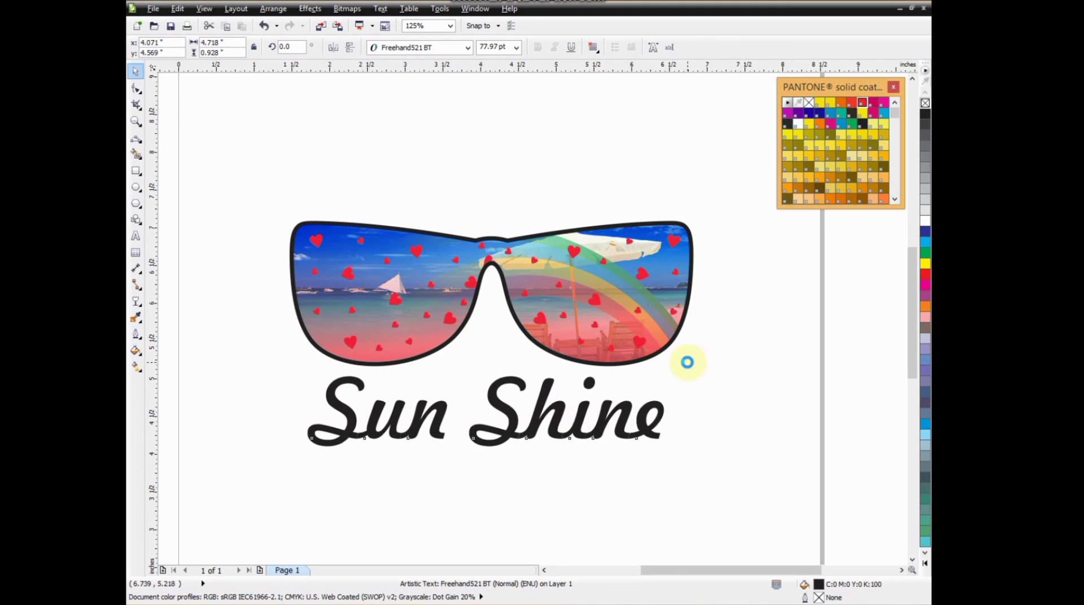
# - Duplicate the "Sun Shine" text 2 inches straight down and fill the upper text with PANTONE Yellow C
pyautogui.hotkey('ctrl', 'd')
pyautogui.press('Down')
pyautogui.click(510, 388)
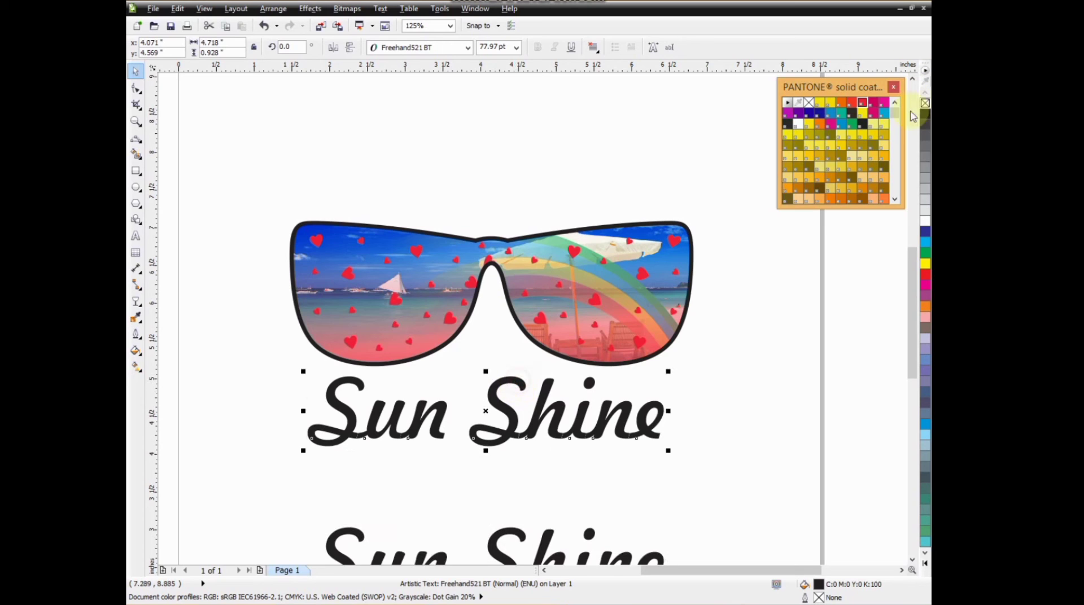
pyautogui.click(819, 102)
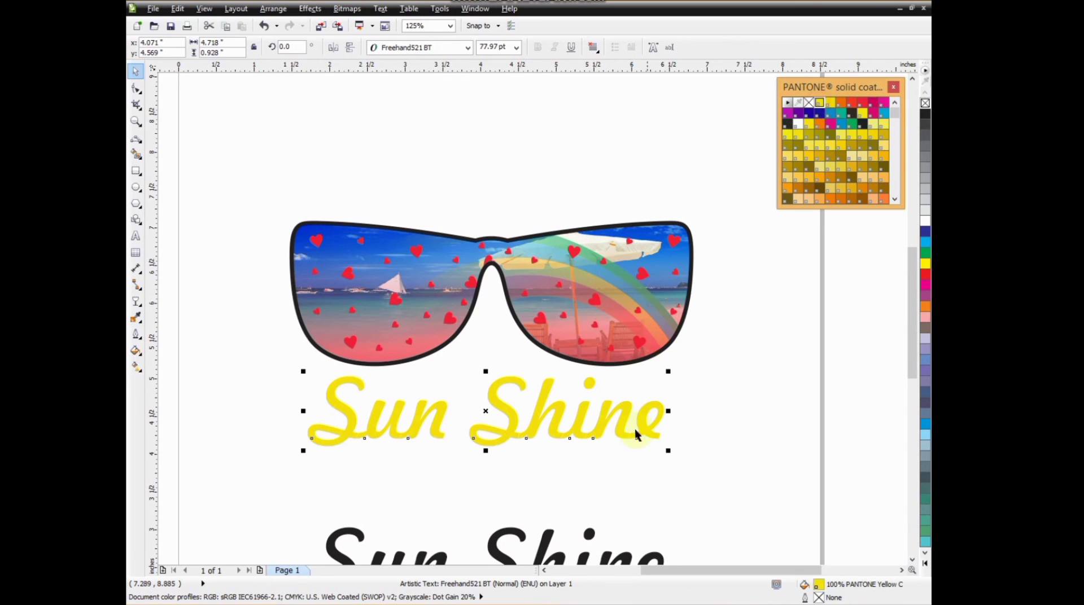
# - Place a copy of the lower black text 2 inches up over the yellow text and fill it with PANTONE Blue 072 C
pyautogui.click(524, 539)
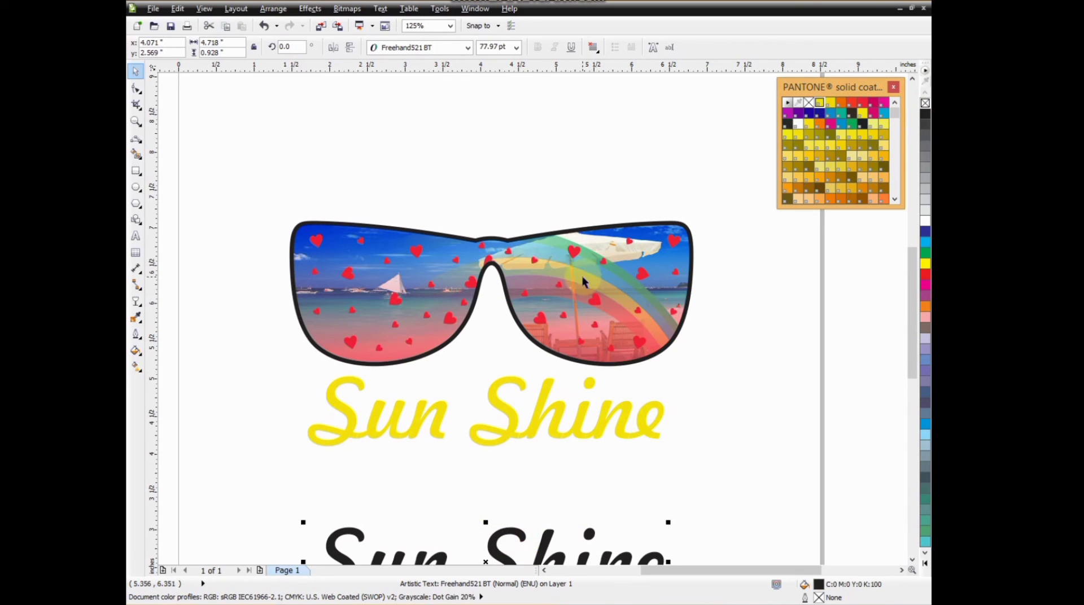
pyautogui.press('Up')
pyautogui.press('Up')
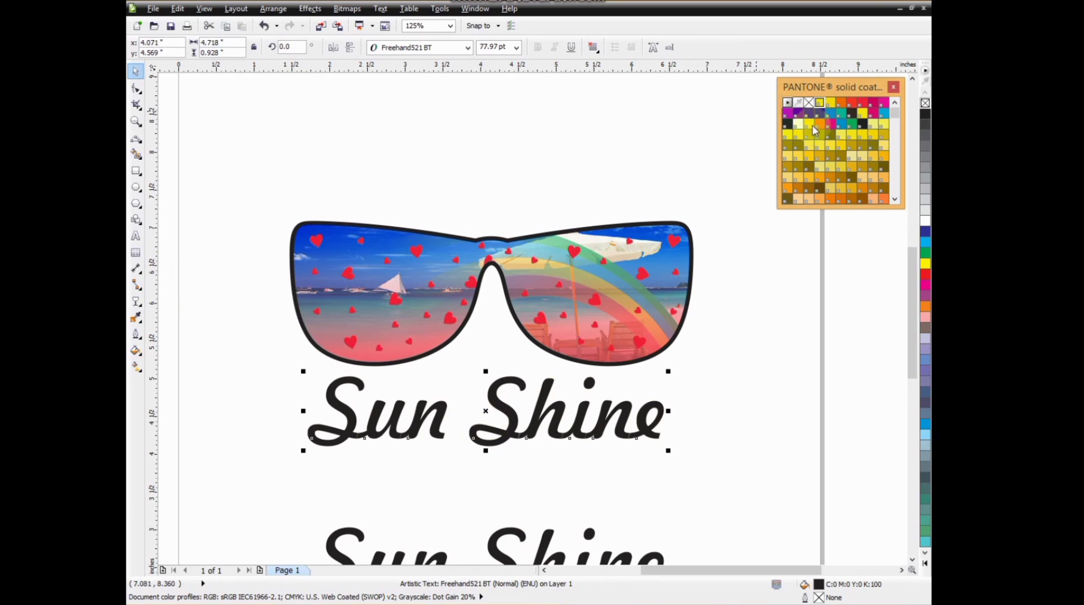
pyautogui.click(808, 113)
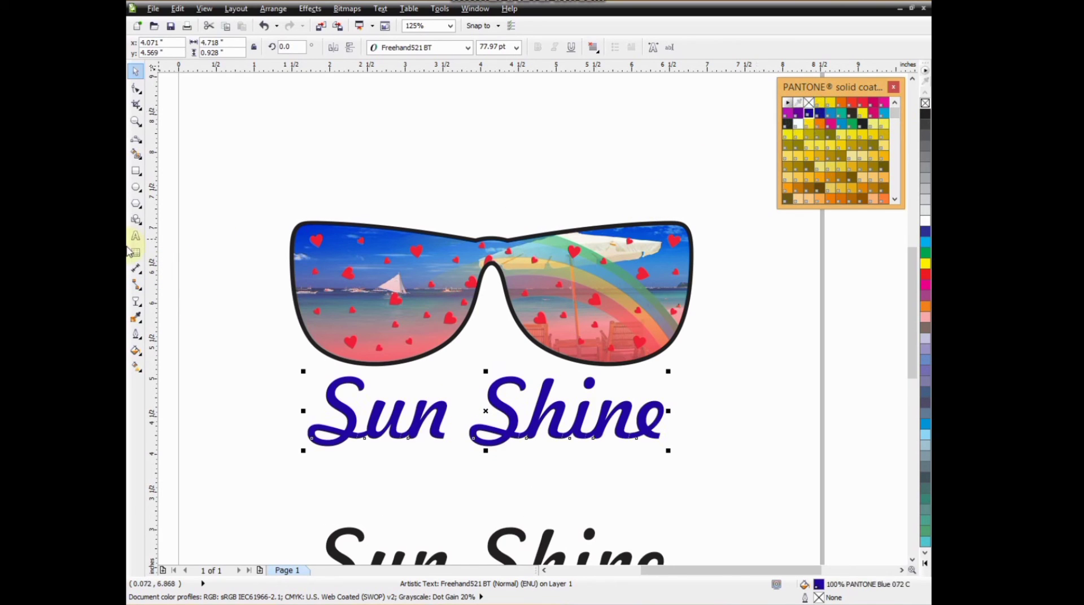
# - Apply a vertical linear transparency to the blue text so it fades downwards into the yellow text behind
pyautogui.click(135, 319)
pyautogui.click(383, 413)
pyautogui.moveTo(440, 401); pyautogui.dragTo(439, 443)
pyautogui.moveTo(439, 402); pyautogui.dragTo(439, 401)
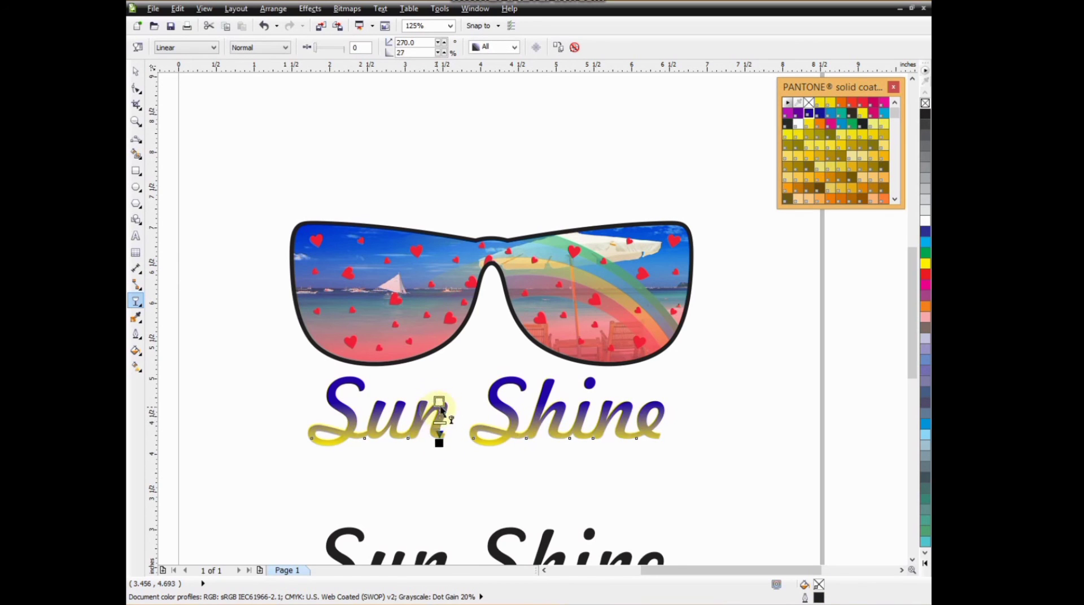
pyautogui.click(131, 63)
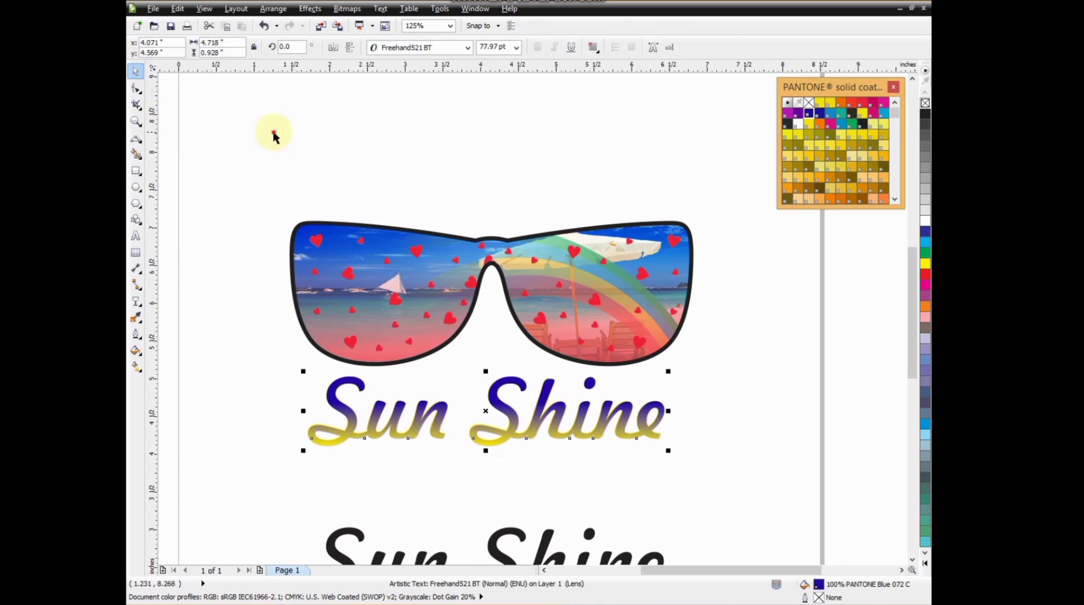
# - Move the black text 2 inches up over the blue-yellow text, giving it a 2-point black outline and no fill
pyautogui.moveTo(351, 528); pyautogui.dragTo(465, 492)
pyautogui.press('Up')
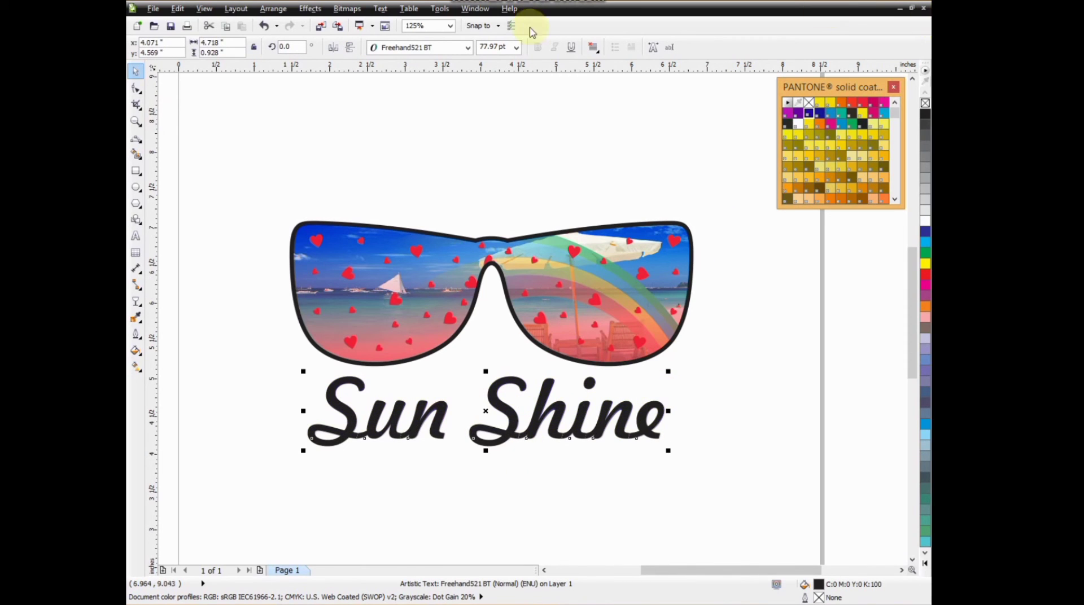
pyautogui.press('F12')
pyautogui.write('2')
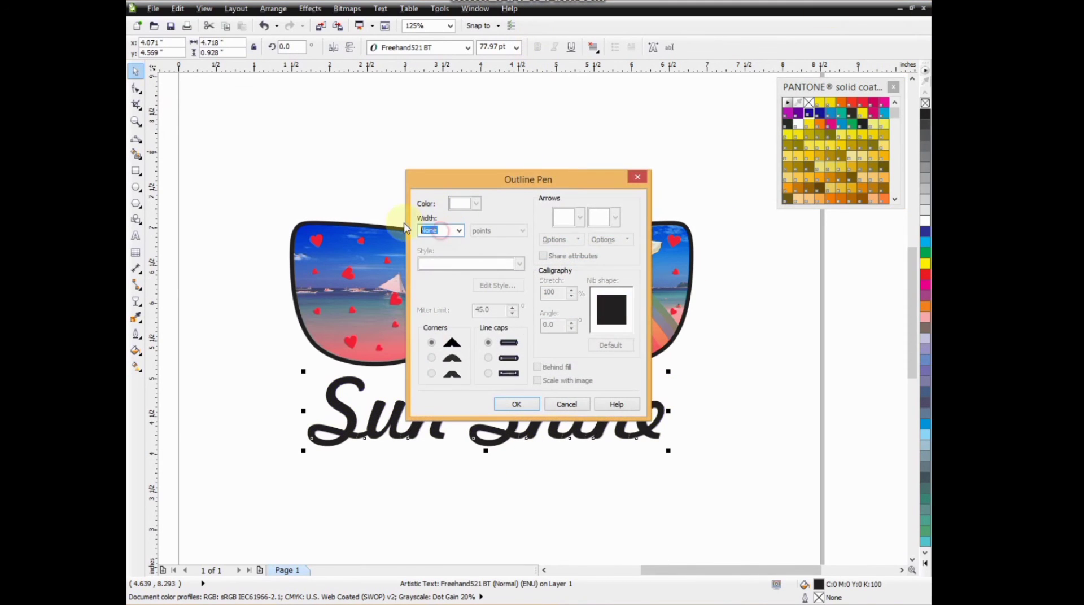
pyautogui.click(525, 404)
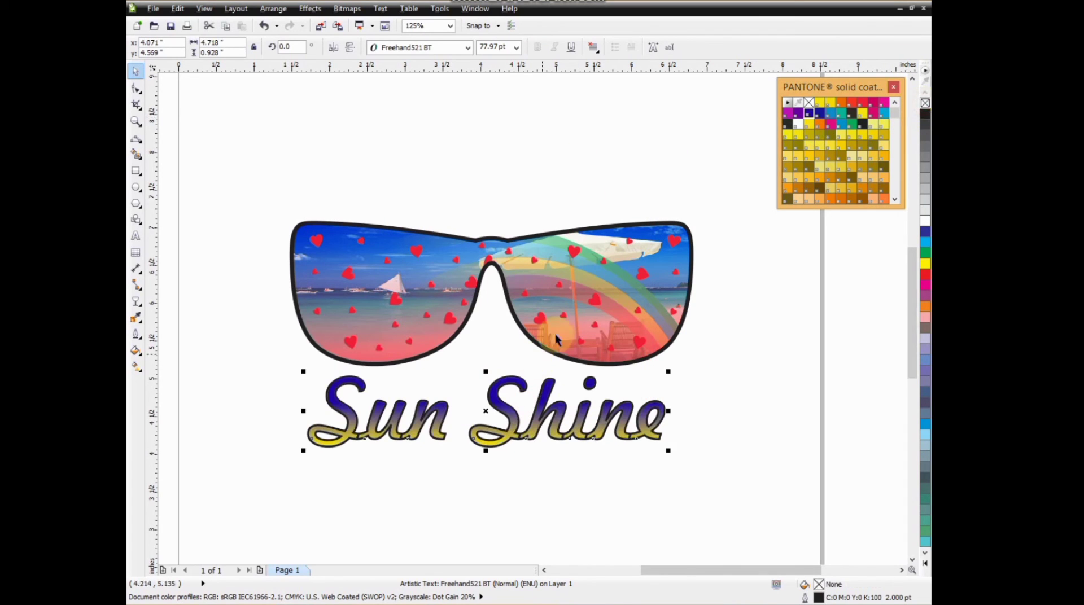
pyautogui.click(749, 327)
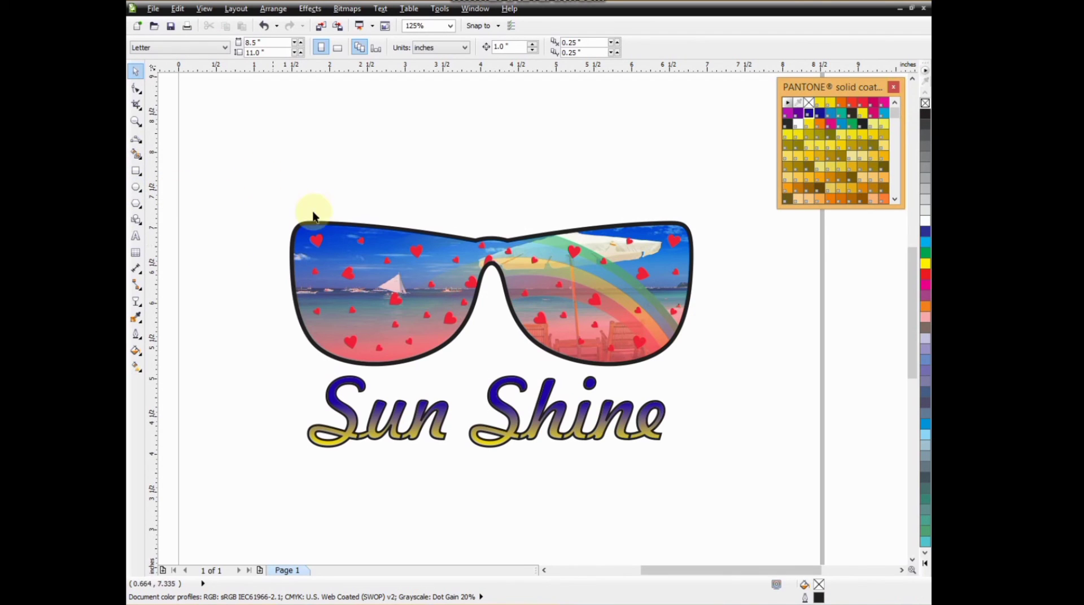
# - Zoom in on the sunglasses and "Sun Shine" text and view the design in full-screen preview
pyautogui.click(135, 121)
pyautogui.moveTo(272, 198); pyautogui.dragTo(732, 519)
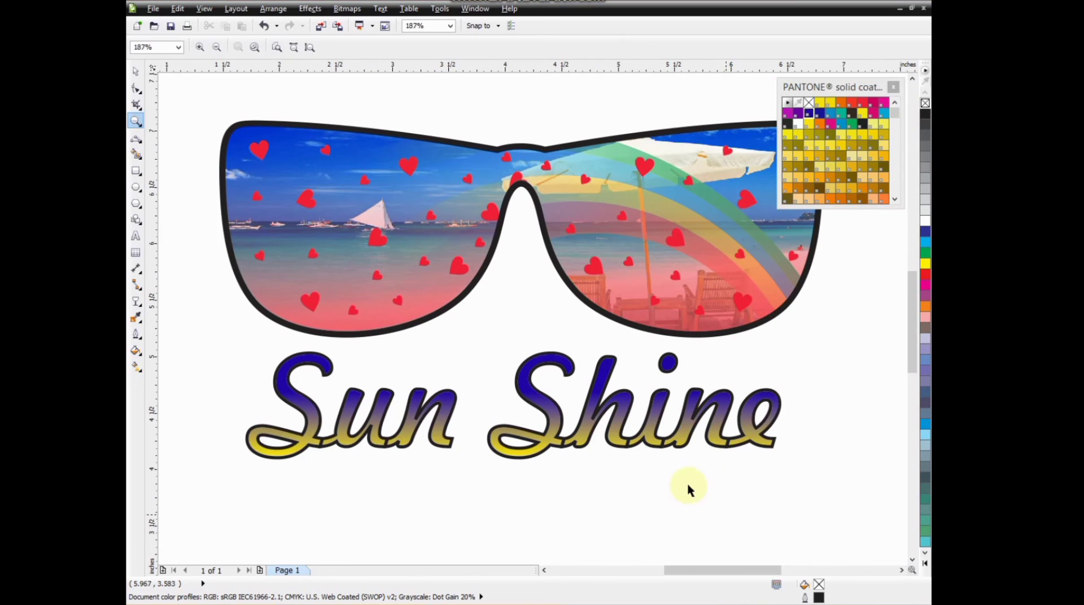
pyautogui.press('F9')
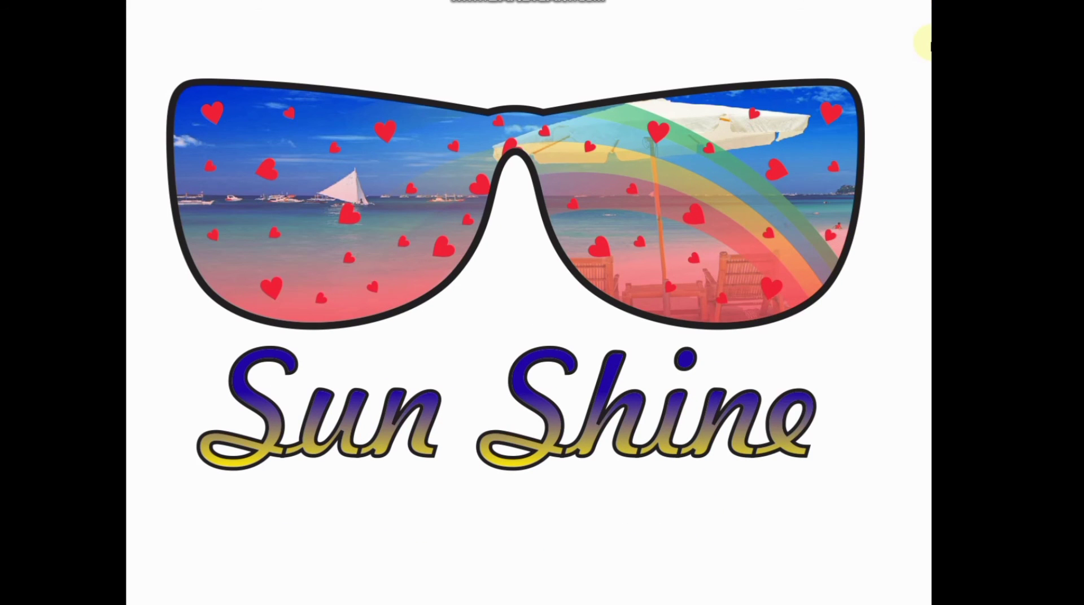